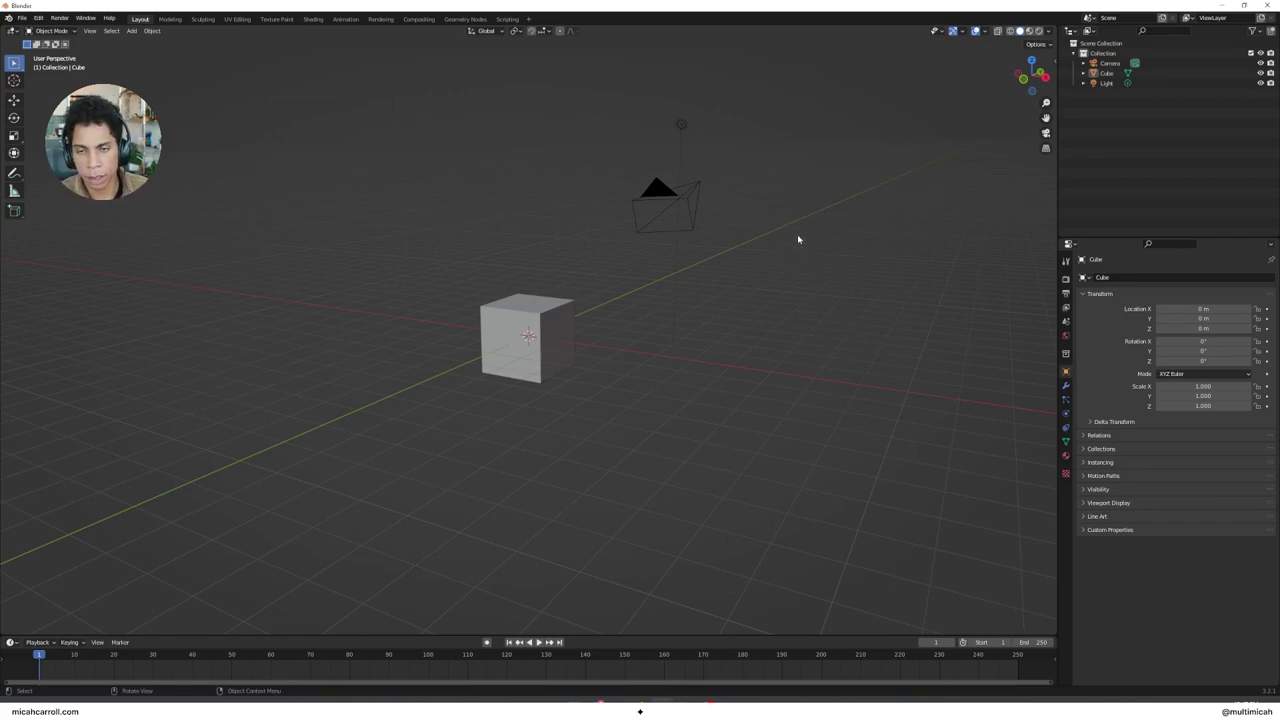
Delete all the default objects (camera, cube and light) from the scene
{"action": "key", "text": "a"}
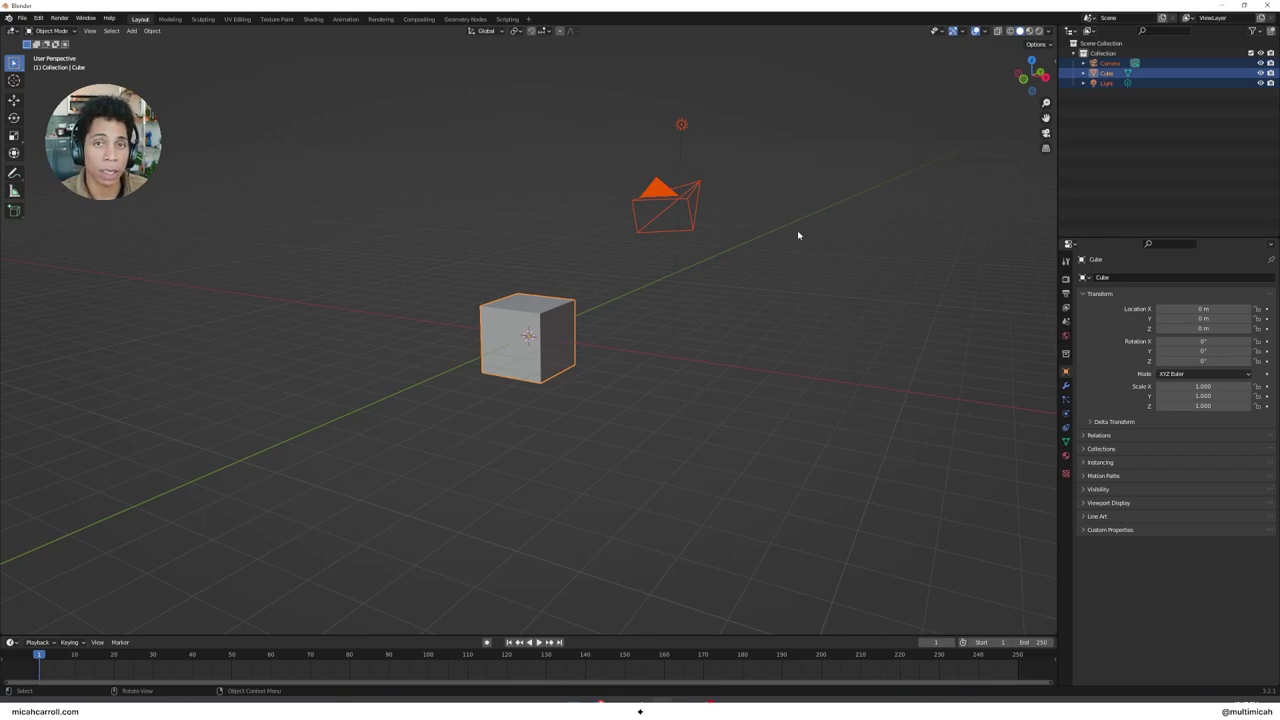
{"action": "key", "text": "x"}
{"action": "key", "text": "alt+a"}
{"action": "key", "text": "a"}
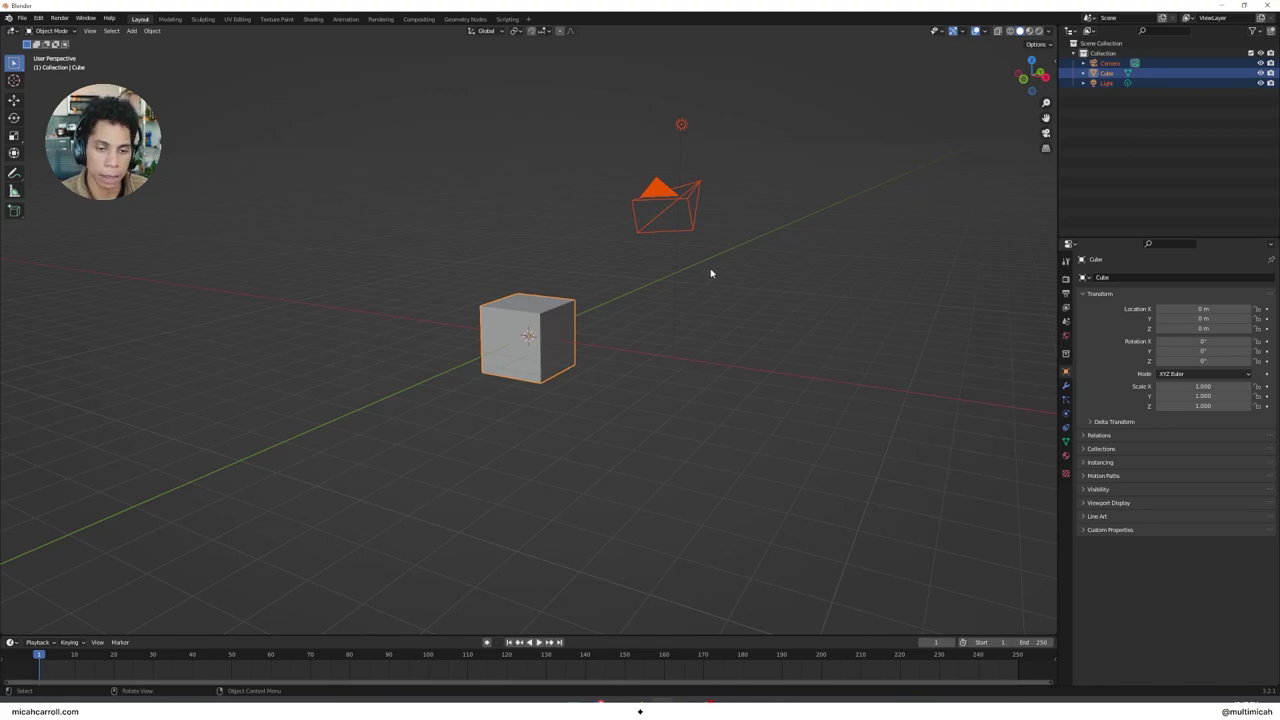
{"action": "key", "text": "x"}
{"action": "left_click", "coordinate": [711, 273]}
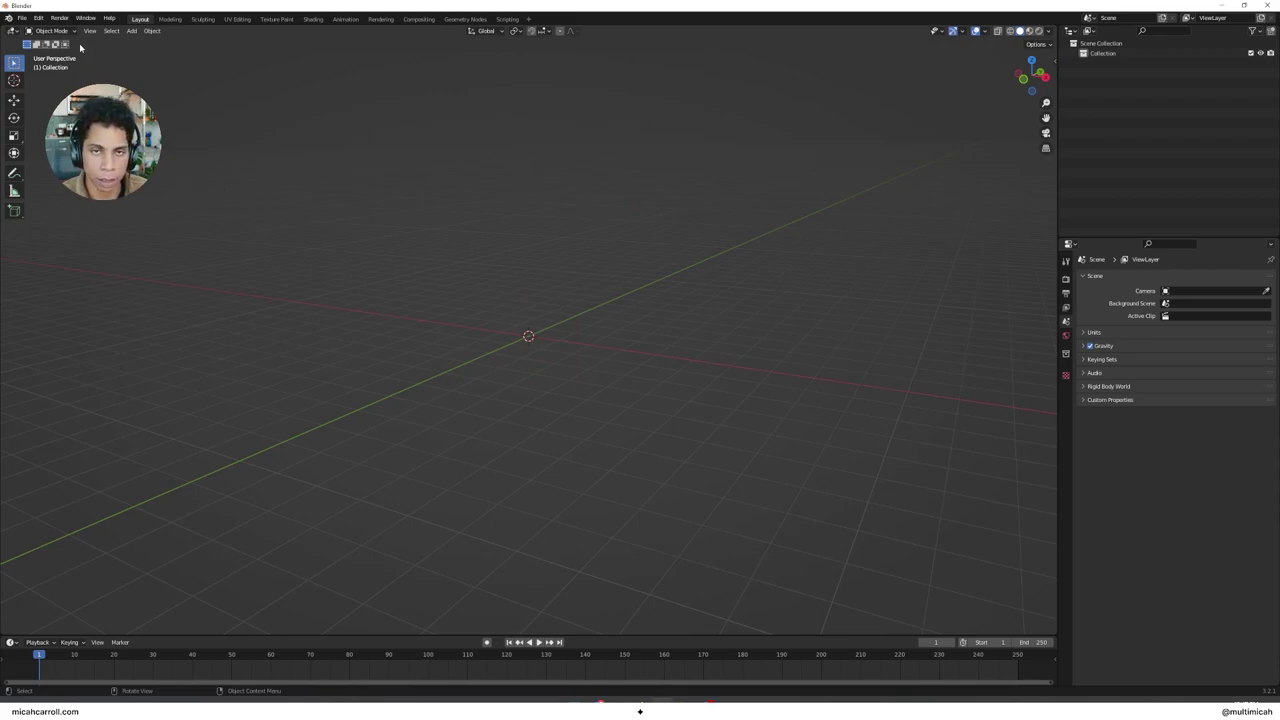
Set the default F-curve interpolation to Linear in the animation preferences and close the preferences
{"action": "left_click", "coordinate": [38, 18]}
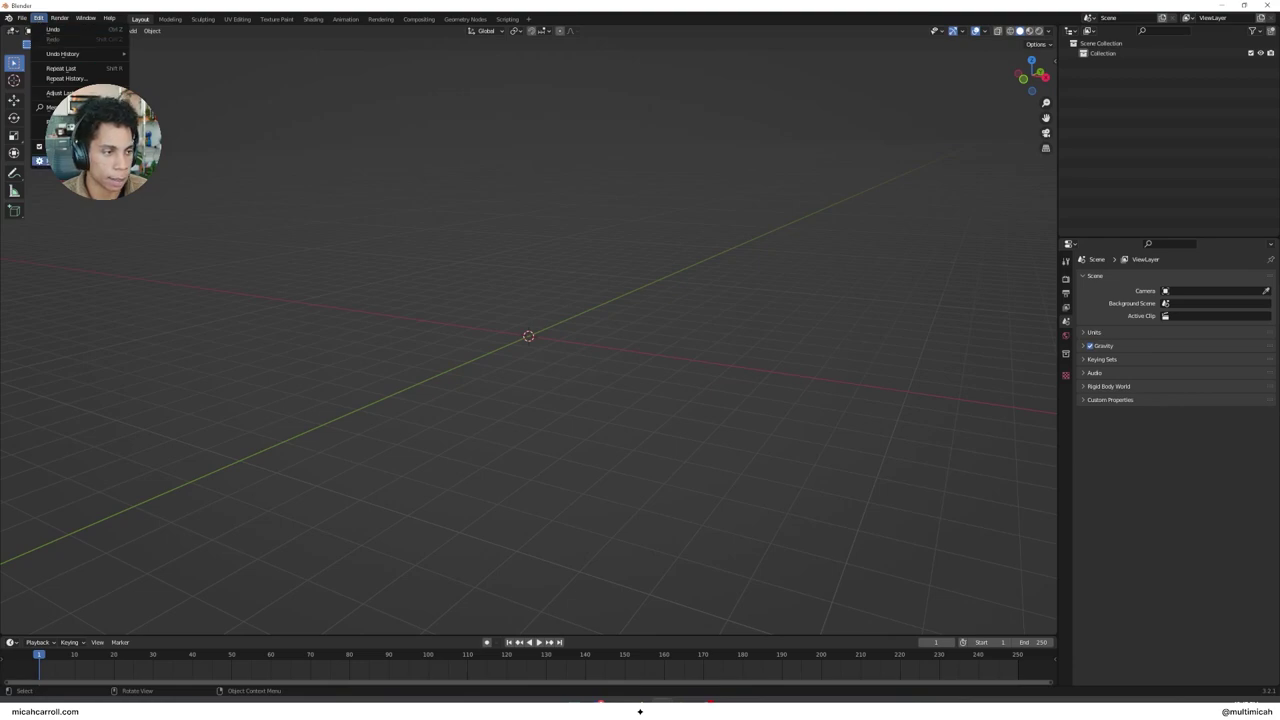
{"action": "left_click", "coordinate": [50, 160]}
{"action": "left_click_drag", "start_coordinate": [78, 25], "coordinate": [570, 147]}
{"action": "left_click", "coordinate": [540, 228]}
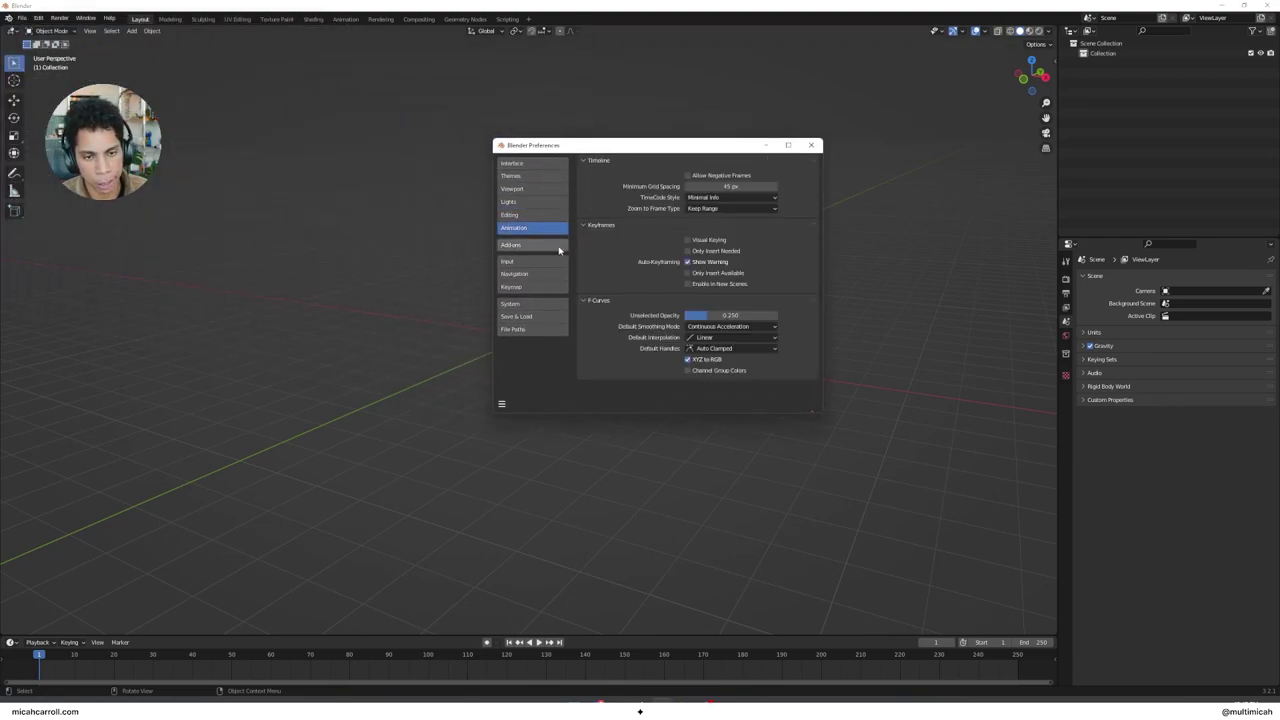
{"action": "left_click", "coordinate": [706, 339]}
{"action": "left_click", "coordinate": [706, 340]}
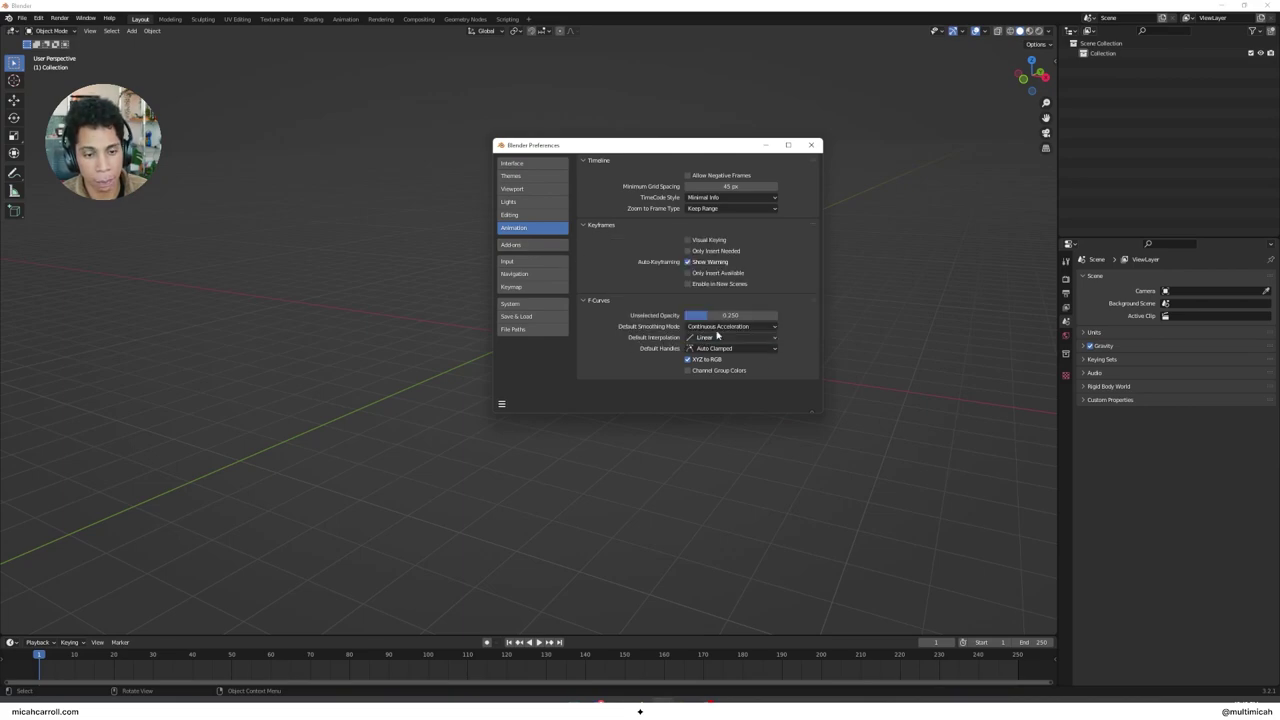
{"action": "left_click", "coordinate": [811, 147]}
Enable Ambient Occlusion, Bloom, Screen Space Reflections and Volumetric Shadows in the Eevee render settings
{"action": "left_click", "coordinate": [1065, 280]}
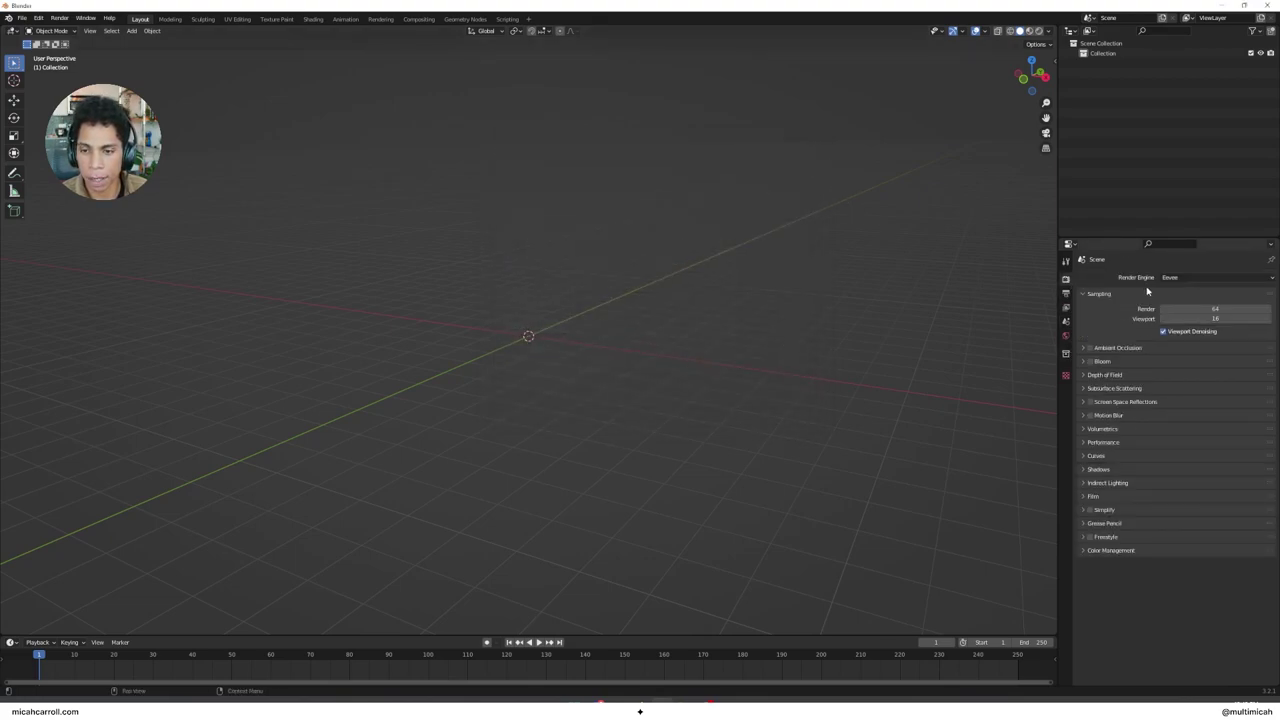
{"action": "left_click", "coordinate": [1090, 348]}
{"action": "left_click", "coordinate": [1090, 361]}
{"action": "left_click", "coordinate": [1090, 402]}
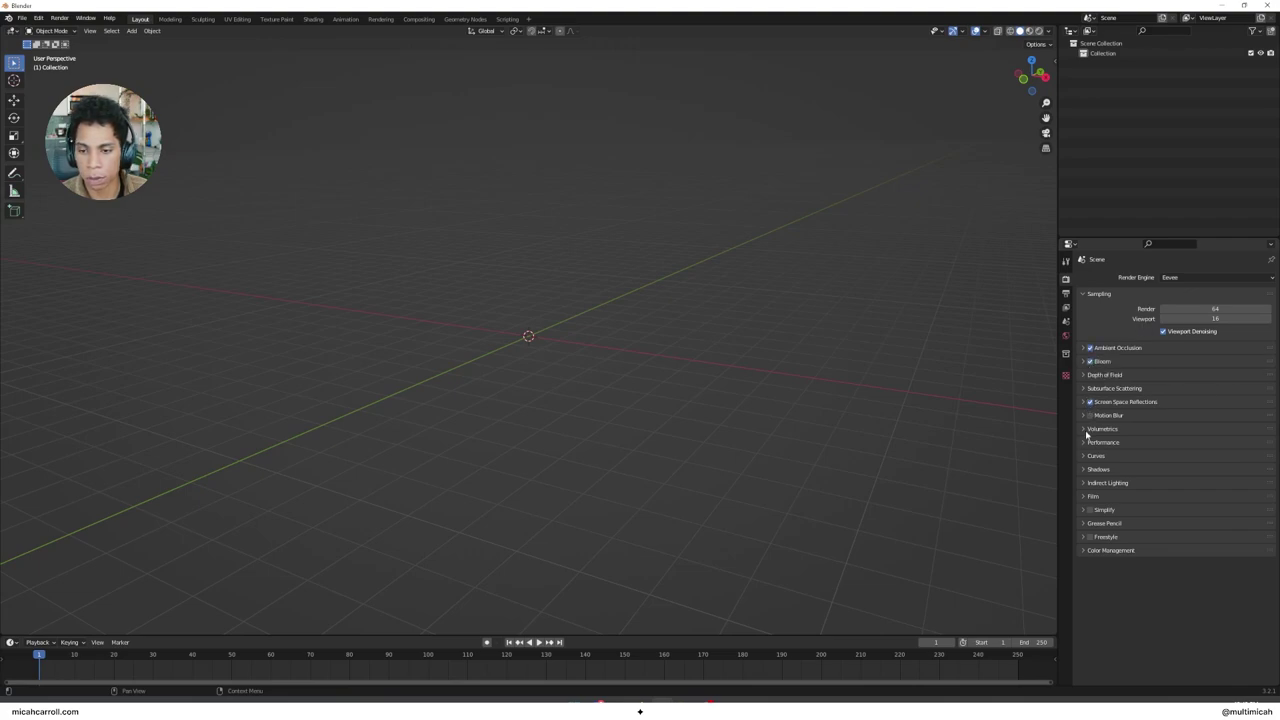
{"action": "left_click", "coordinate": [1085, 429]}
{"action": "left_click", "coordinate": [1097, 535]}
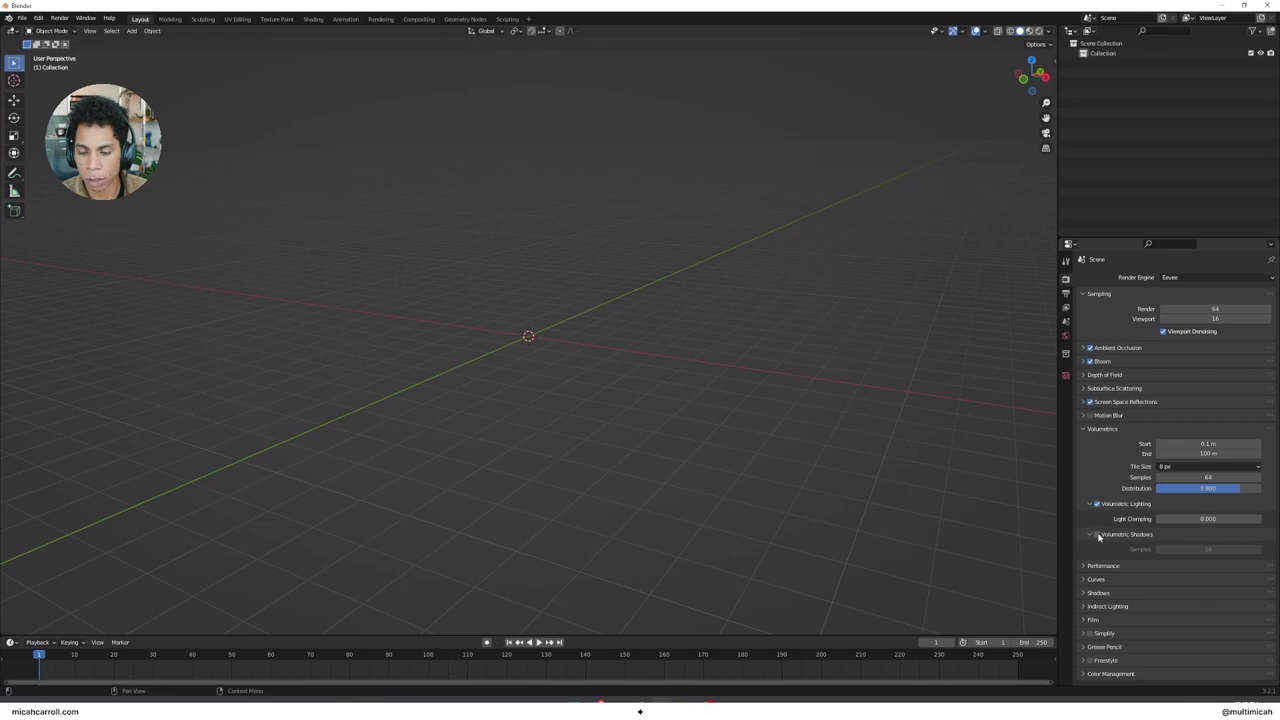
{"action": "left_click", "coordinate": [1085, 429]}
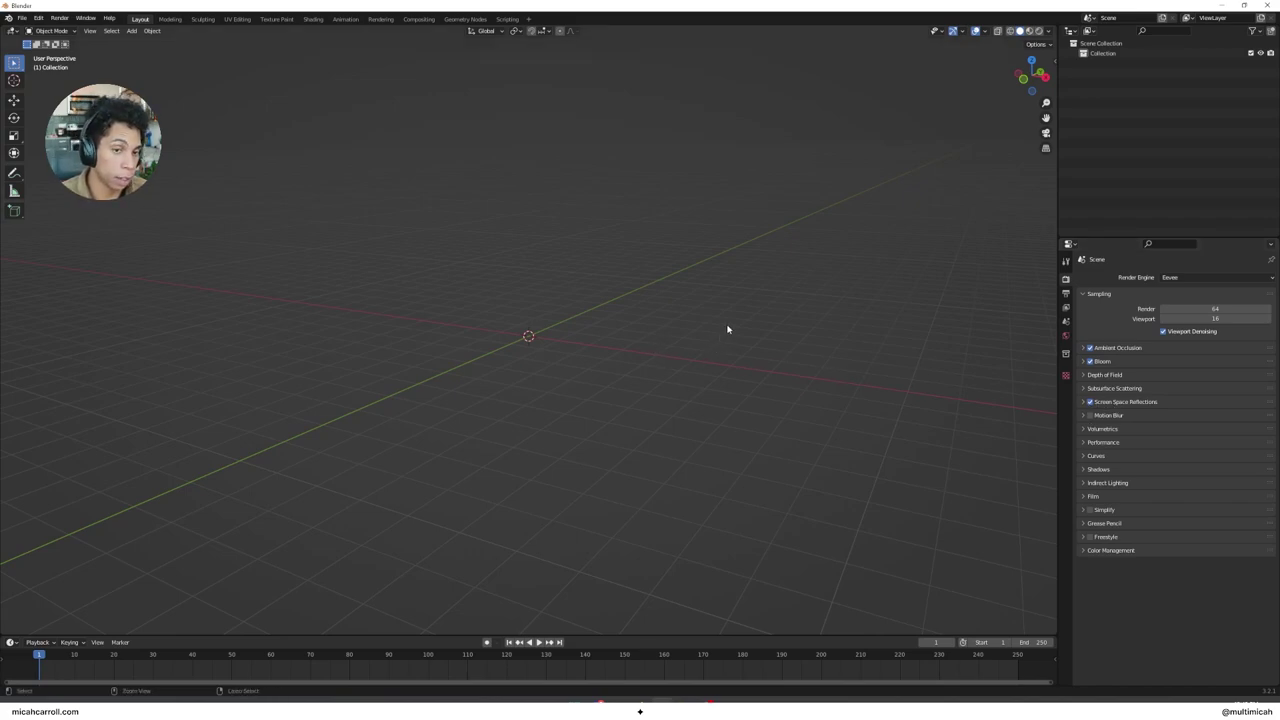
Save the project as tutorial-fun-stuff.blend in the assets folder of the noise envelope project
{"action": "key", "text": "ctrl+s"}
{"action": "left_click", "coordinate": [409, 191]}
{"action": "double_click", "coordinate": [420, 229]}
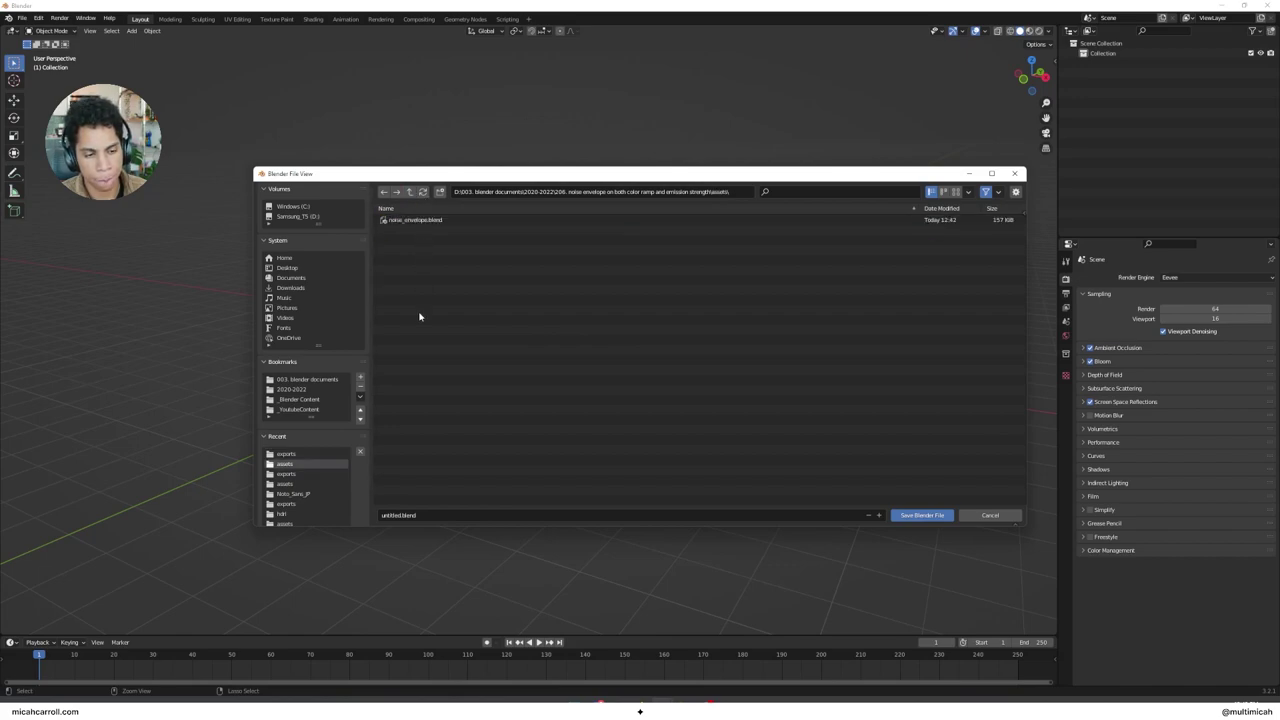
{"action": "left_click", "coordinate": [398, 515]}
{"action": "double_click", "coordinate": [398, 515]}
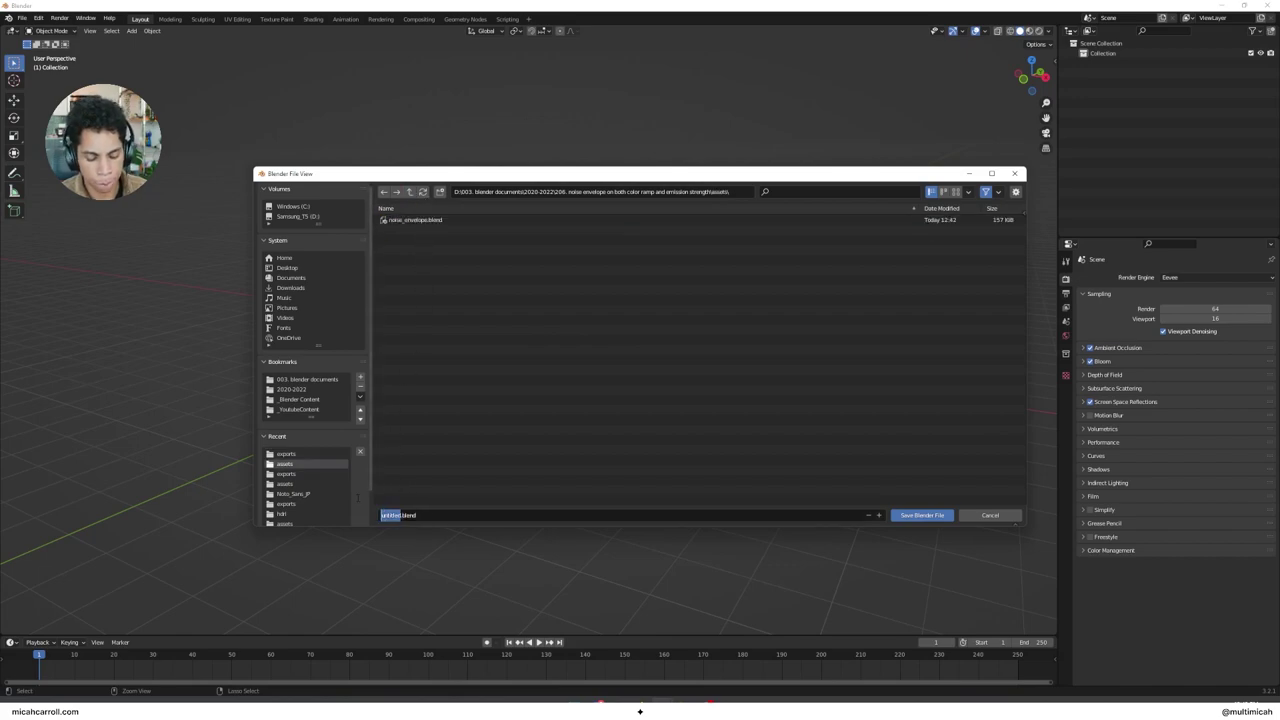
{"action": "type", "text": "tutorial"}
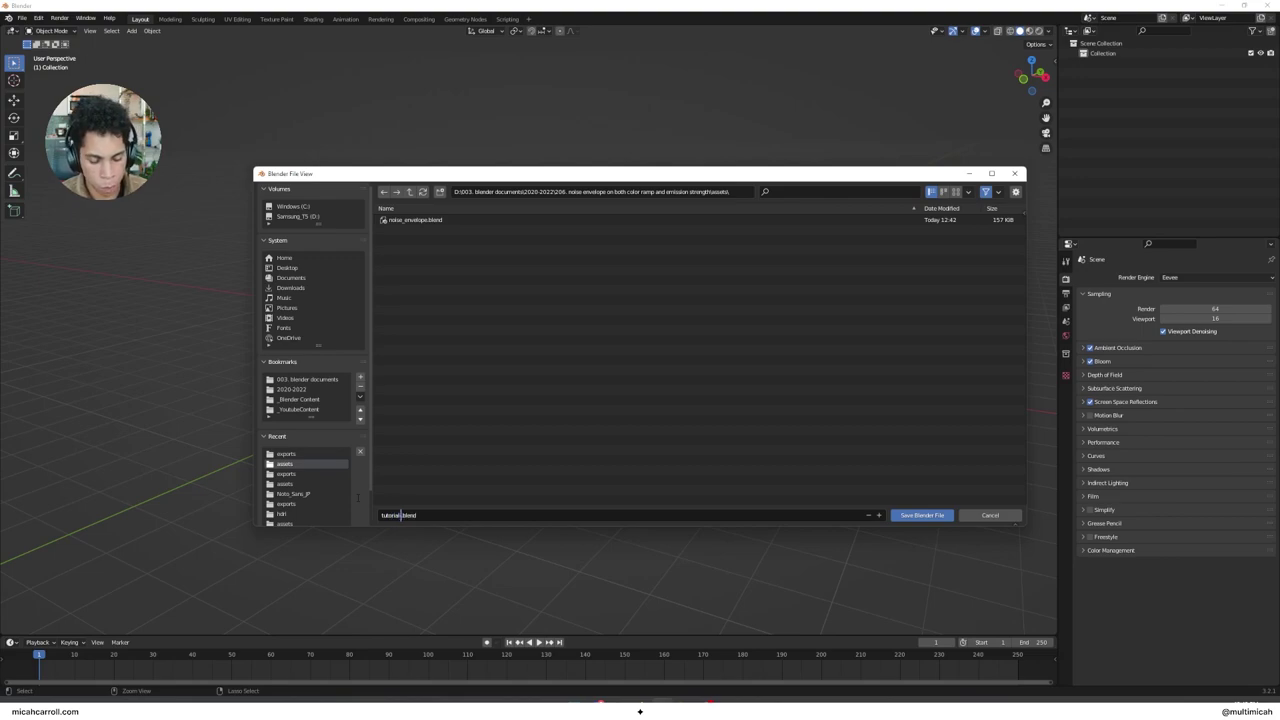
{"action": "type", "text": "-fun-stuff"}
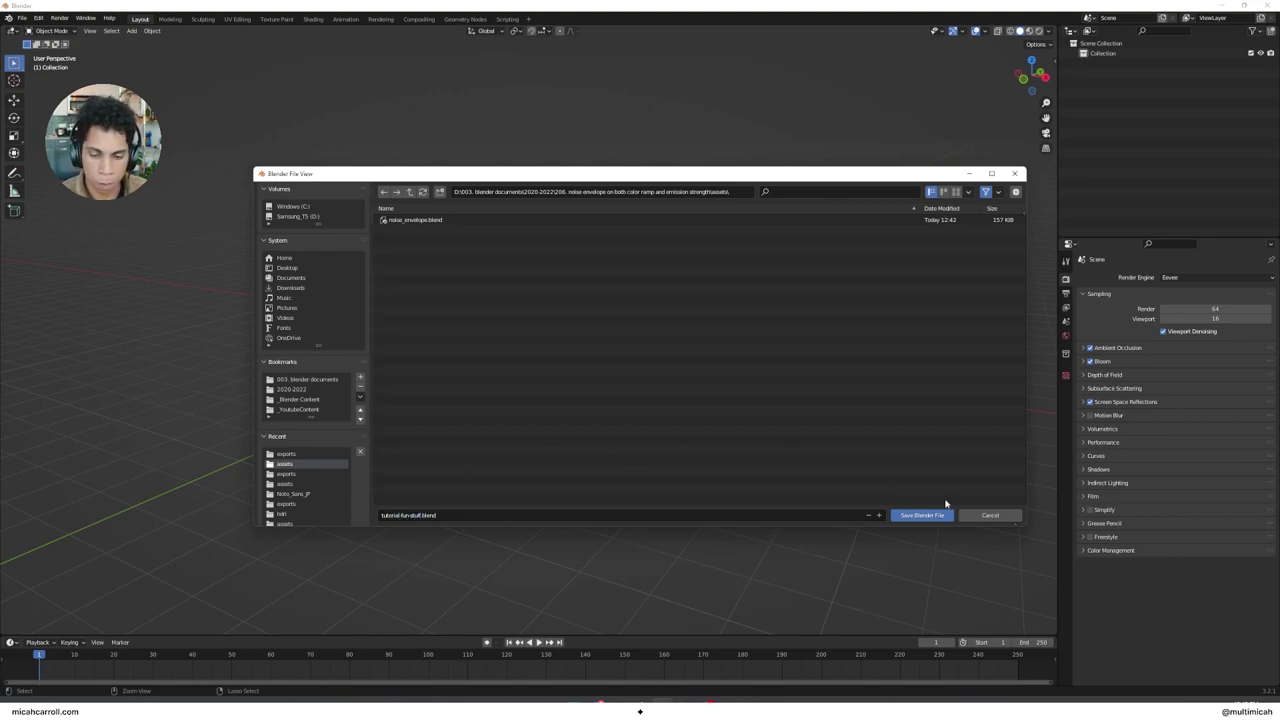
{"action": "left_click", "coordinate": [930, 515]}
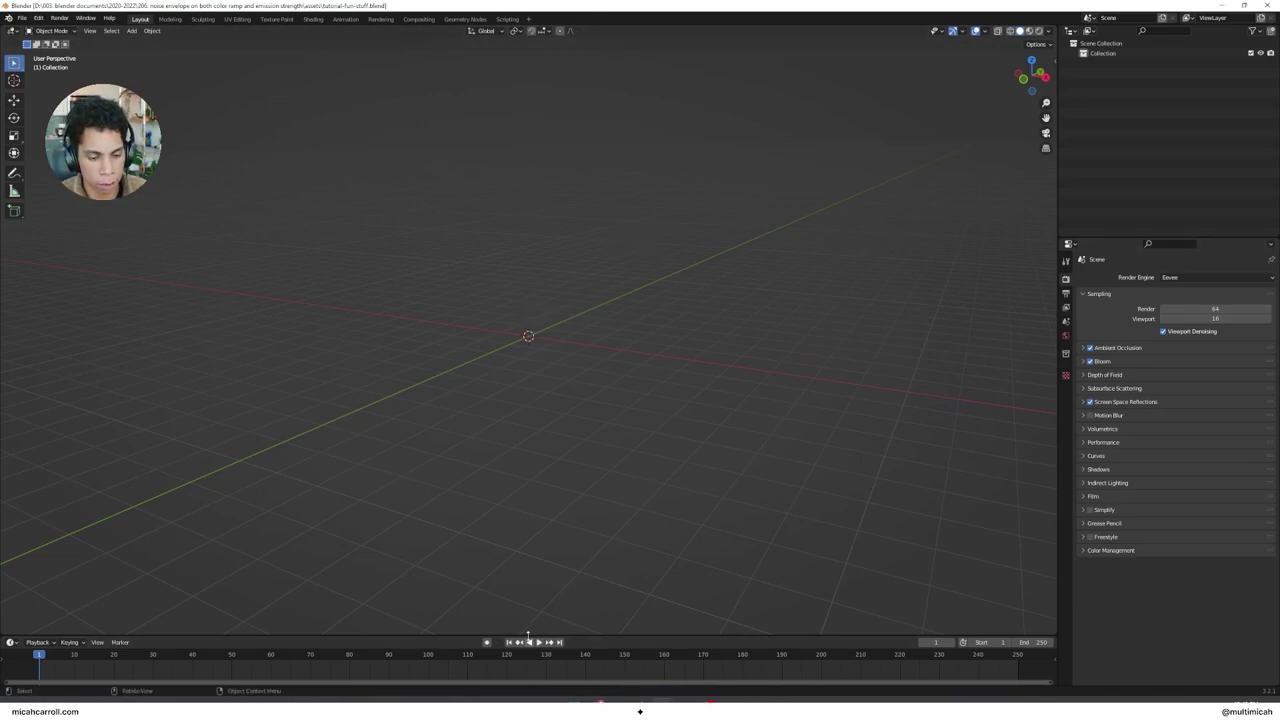
Split the 3D viewport vertically down the middle into two side-by-side areas
{"action": "right_click", "coordinate": [526, 632]}
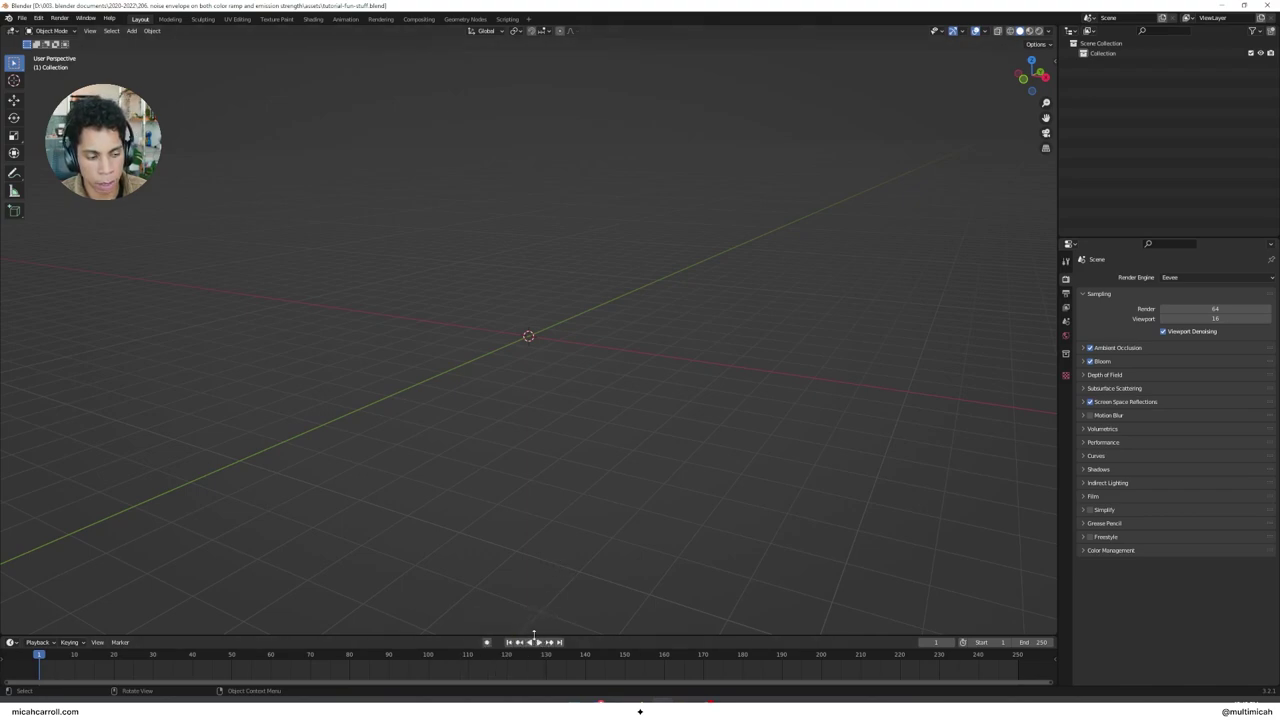
{"action": "right_click", "coordinate": [534, 635]}
{"action": "left_click", "coordinate": [535, 637]}
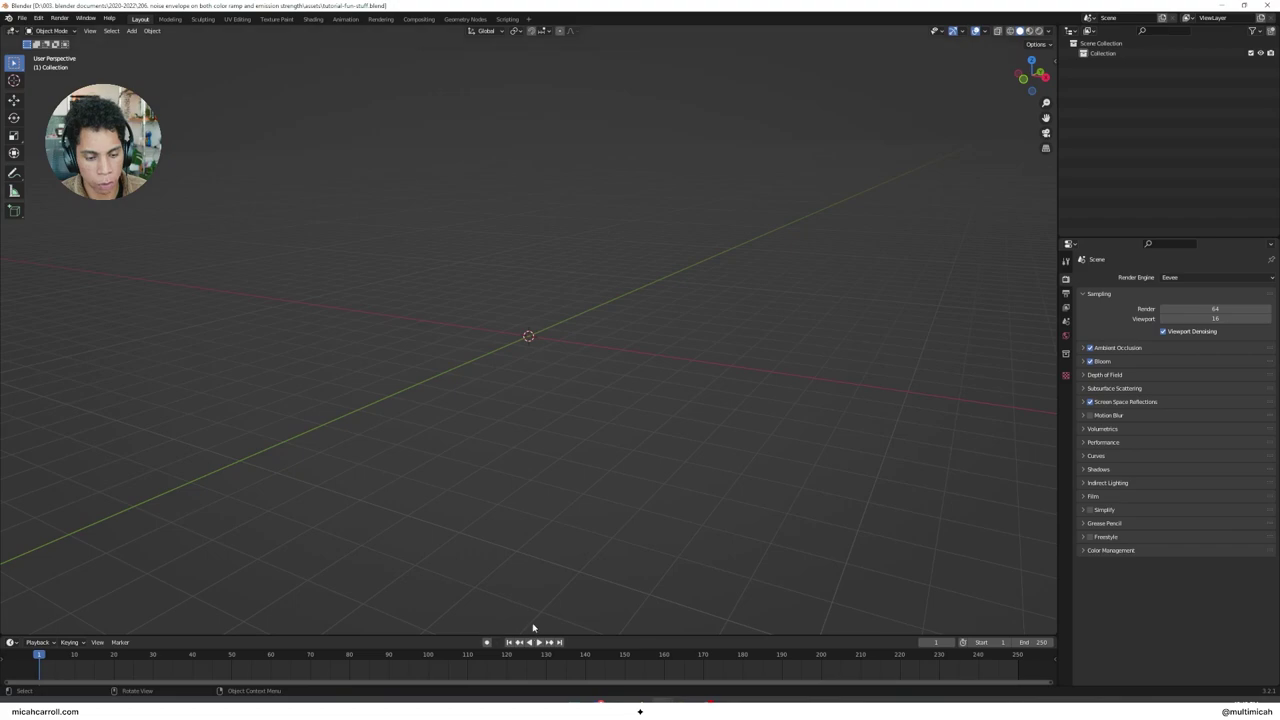
{"action": "left_click", "coordinate": [533, 635]}
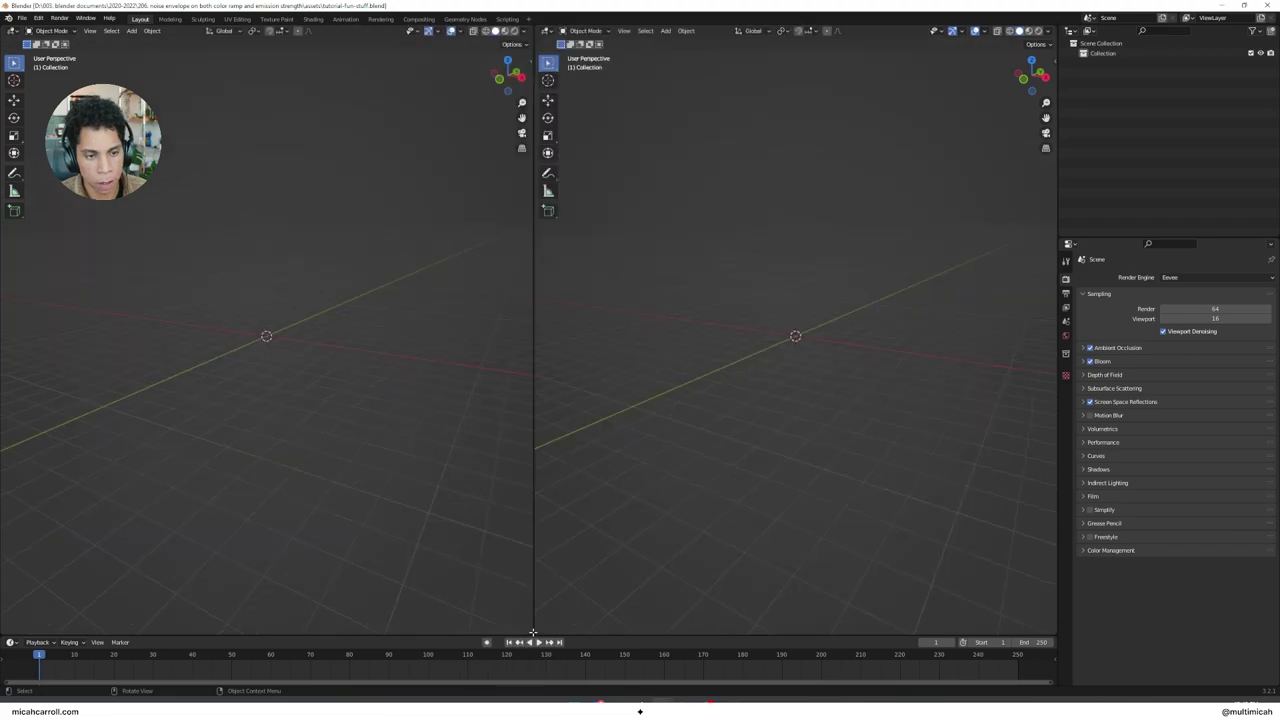
Split the second 3D viewport horizontally, leaving a shorter area of just under a third of its height beneath it
{"action": "right_click", "coordinate": [719, 635]}
{"action": "left_click", "coordinate": [722, 646]}
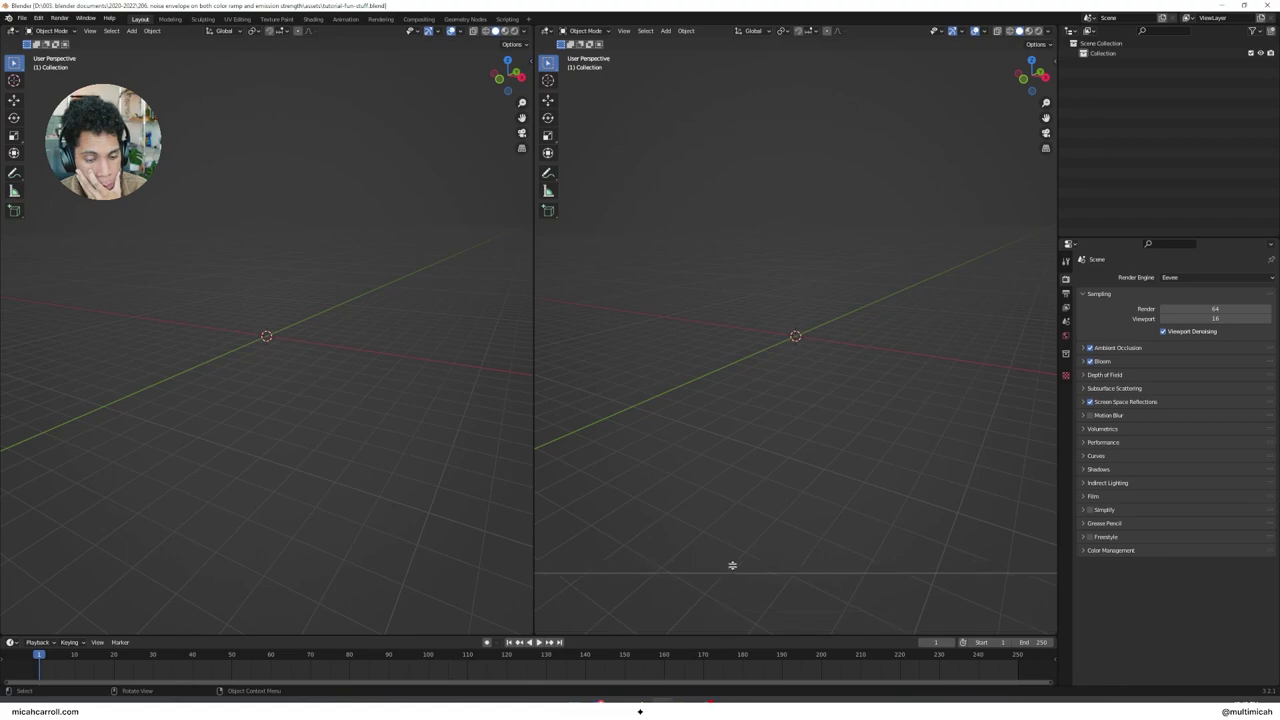
{"action": "left_click", "coordinate": [743, 461]}
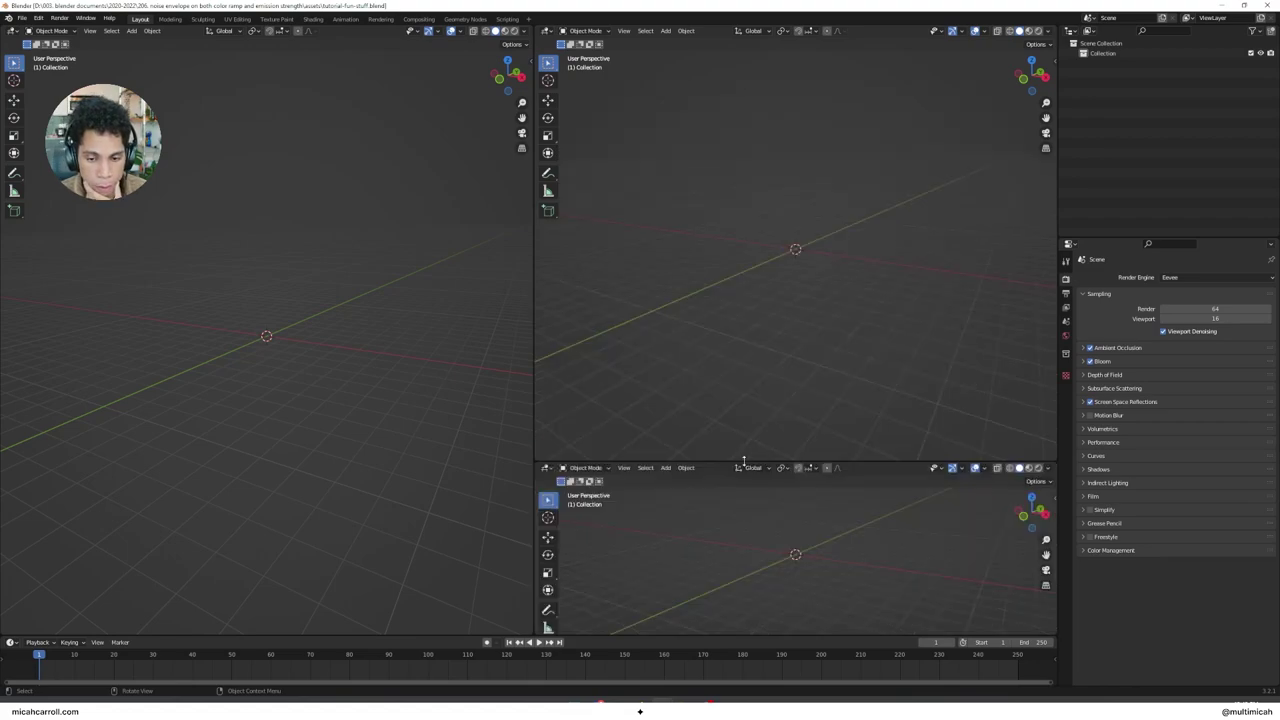
Change the short new area beneath the second viewport to the Graph Editor
{"action": "left_click", "coordinate": [547, 468]}
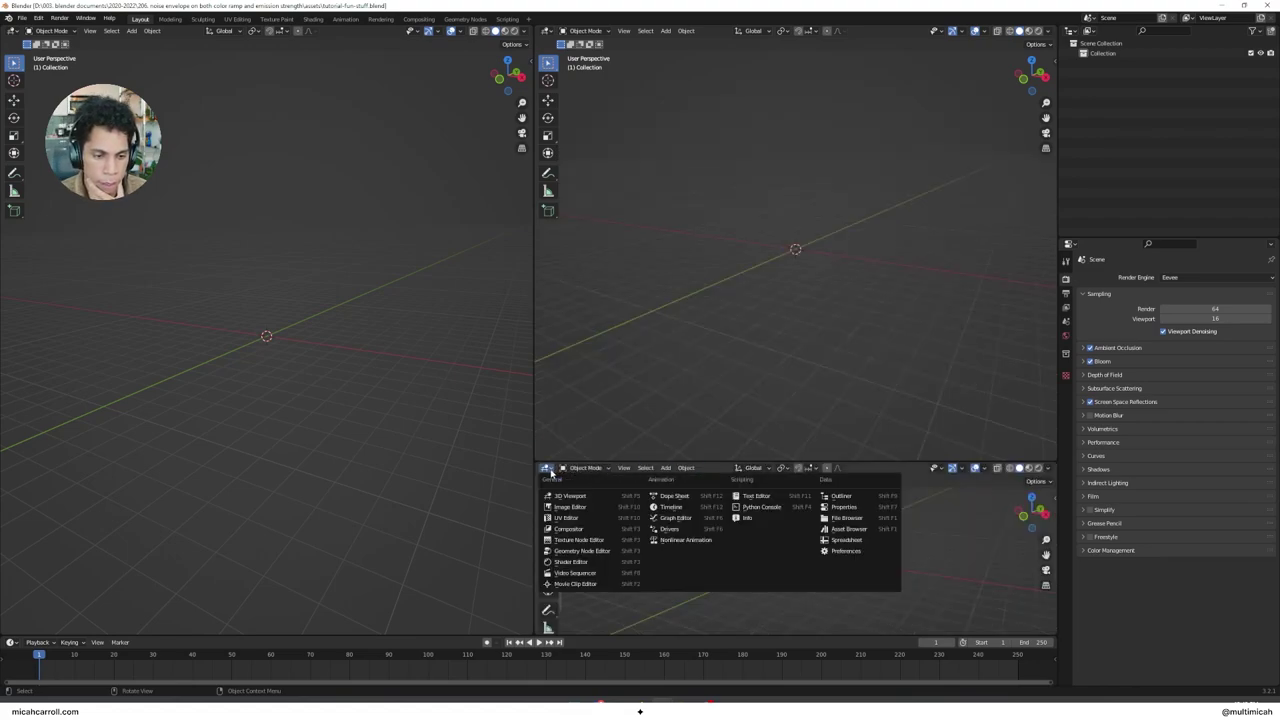
{"action": "left_click", "coordinate": [551, 471]}
{"action": "left_click", "coordinate": [548, 469]}
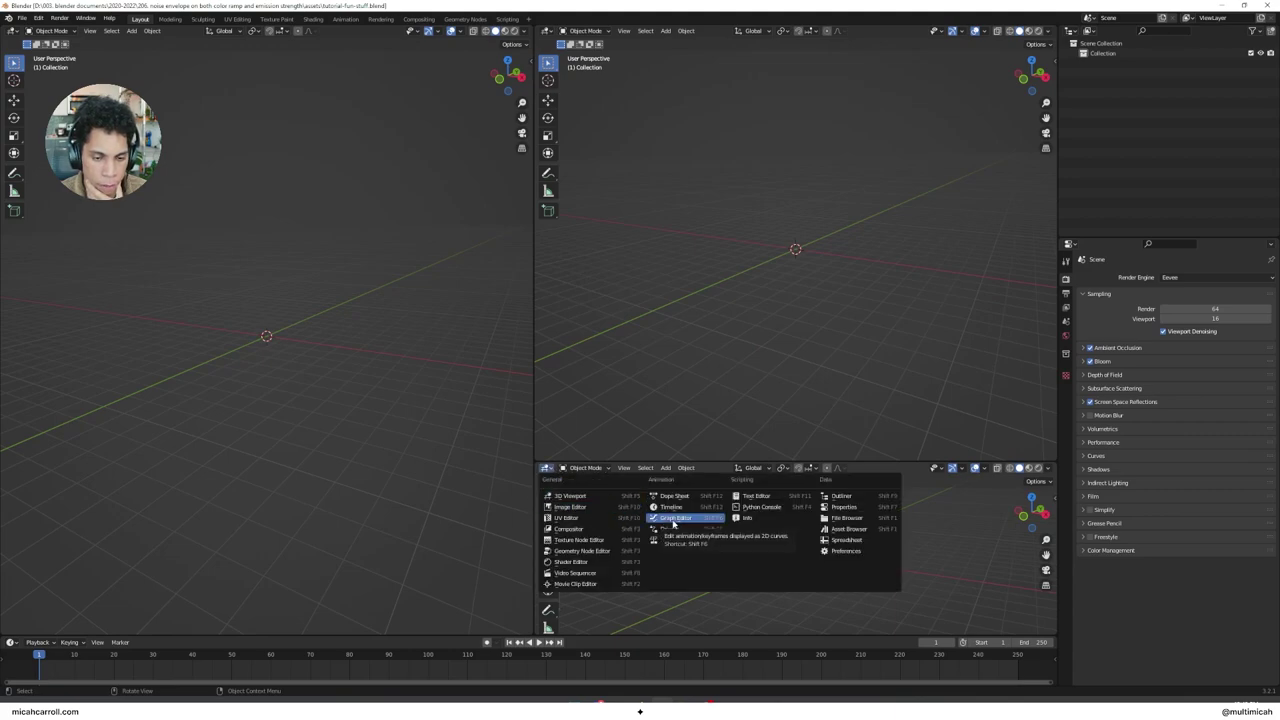
{"action": "left_click", "coordinate": [675, 518]}
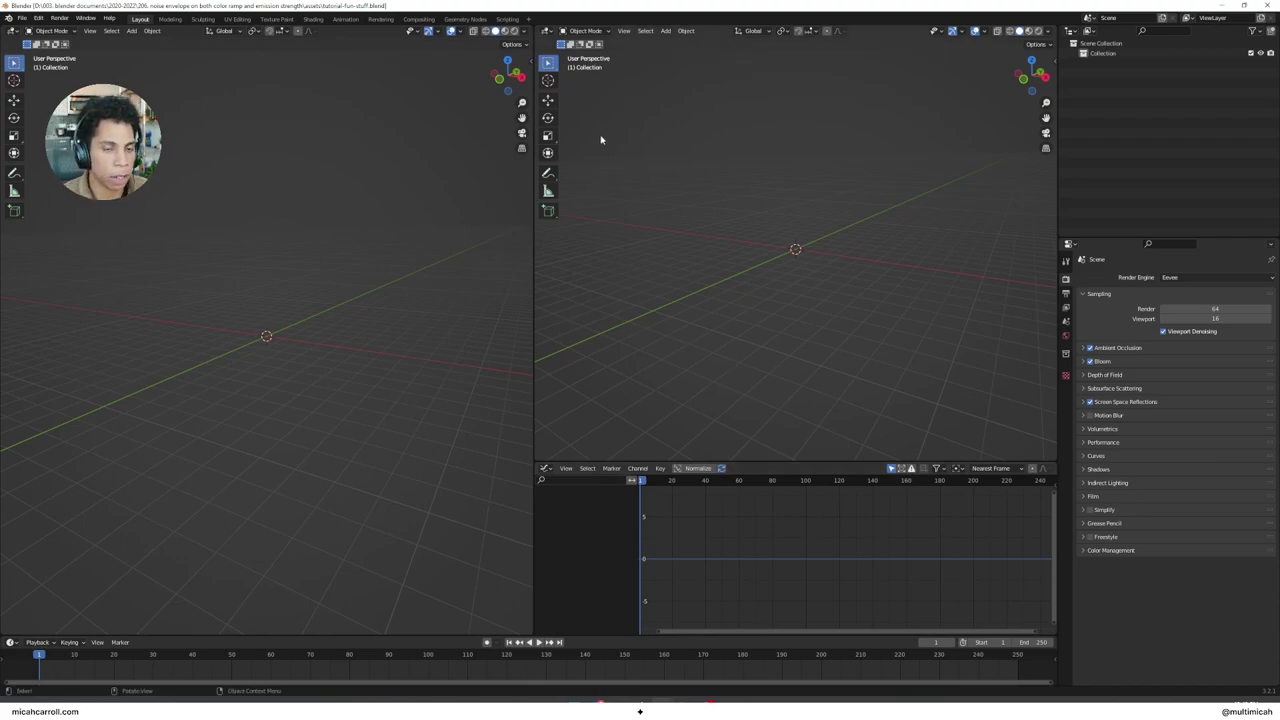
Change the viewport above the Graph Editor to the Shader Editor and save the file
{"action": "left_click", "coordinate": [548, 33]}
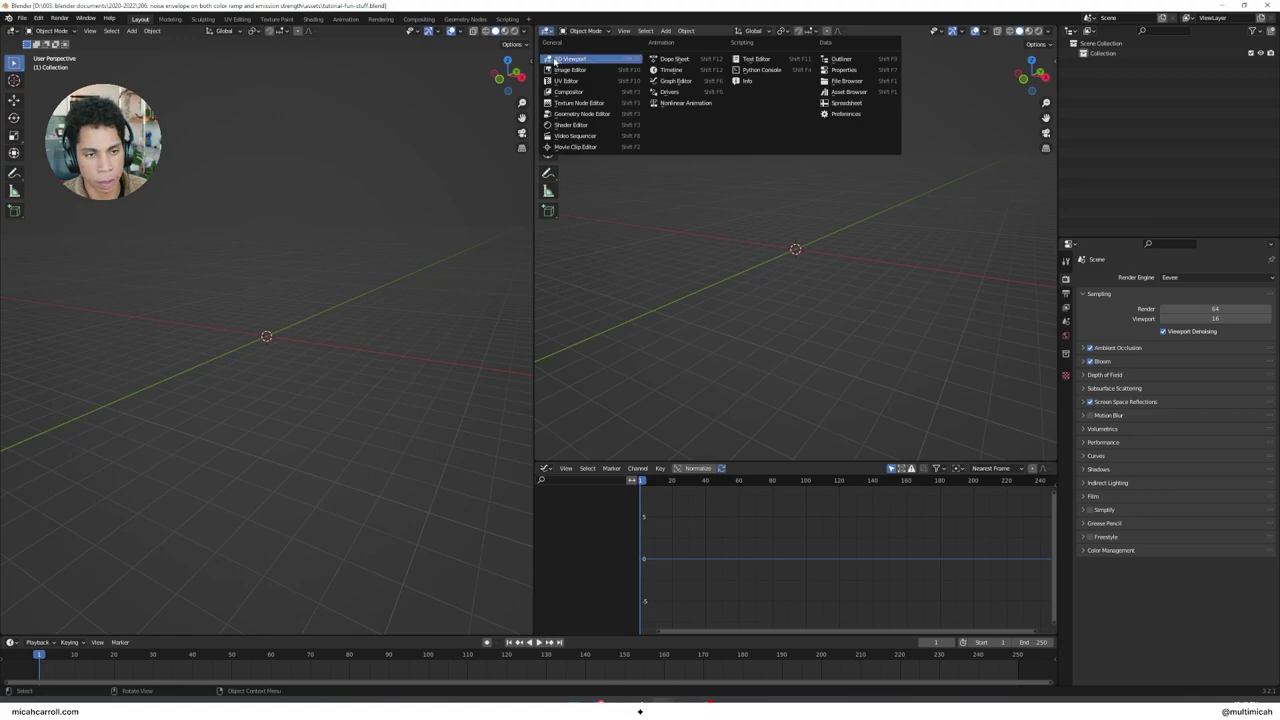
{"action": "left_click", "coordinate": [558, 126]}
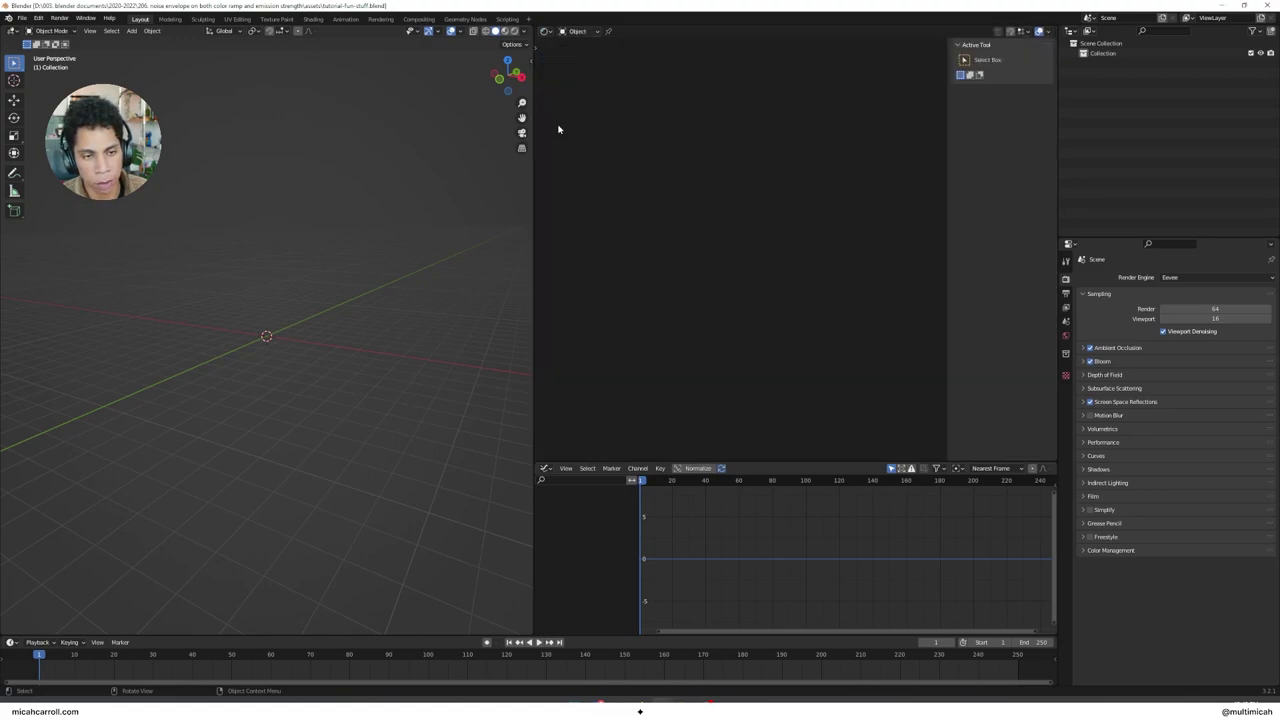
{"action": "key", "text": "ctrl+s"}
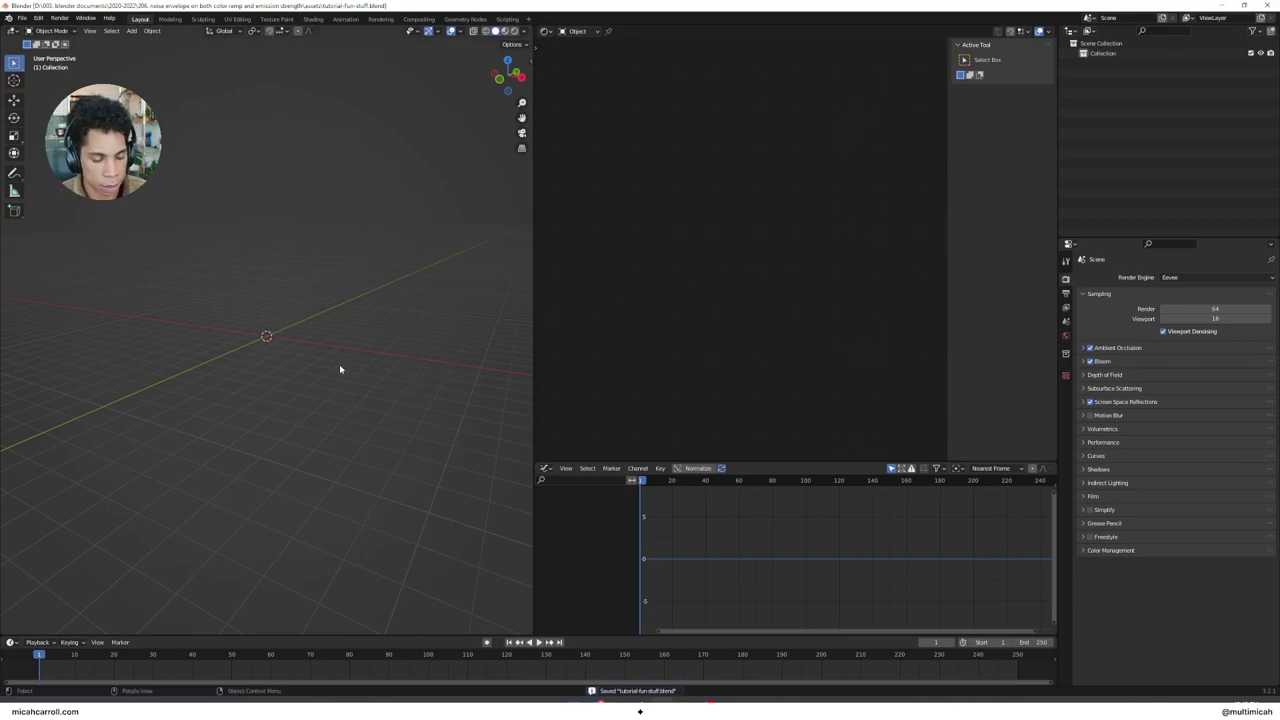
Switch the remaining 3D viewport to top view and add a mesh plane at the origin
{"action": "key", "text": "grave"}
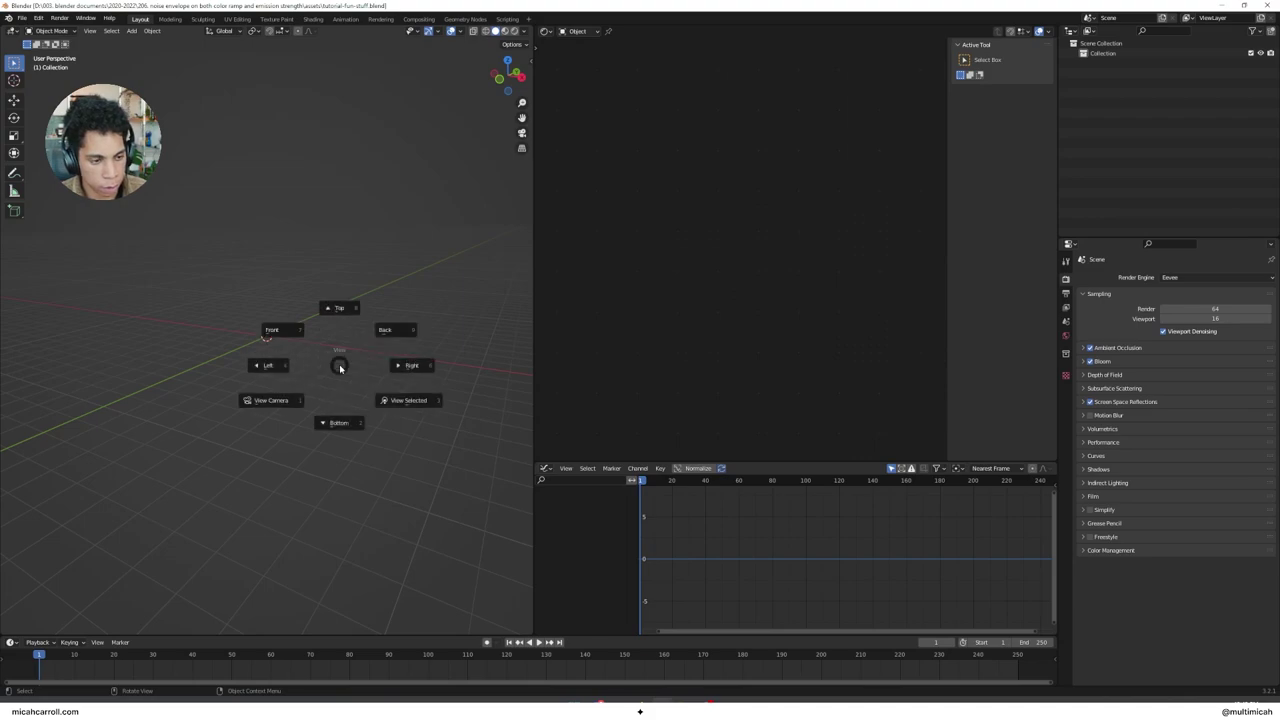
{"action": "left_click", "coordinate": [337, 307]}
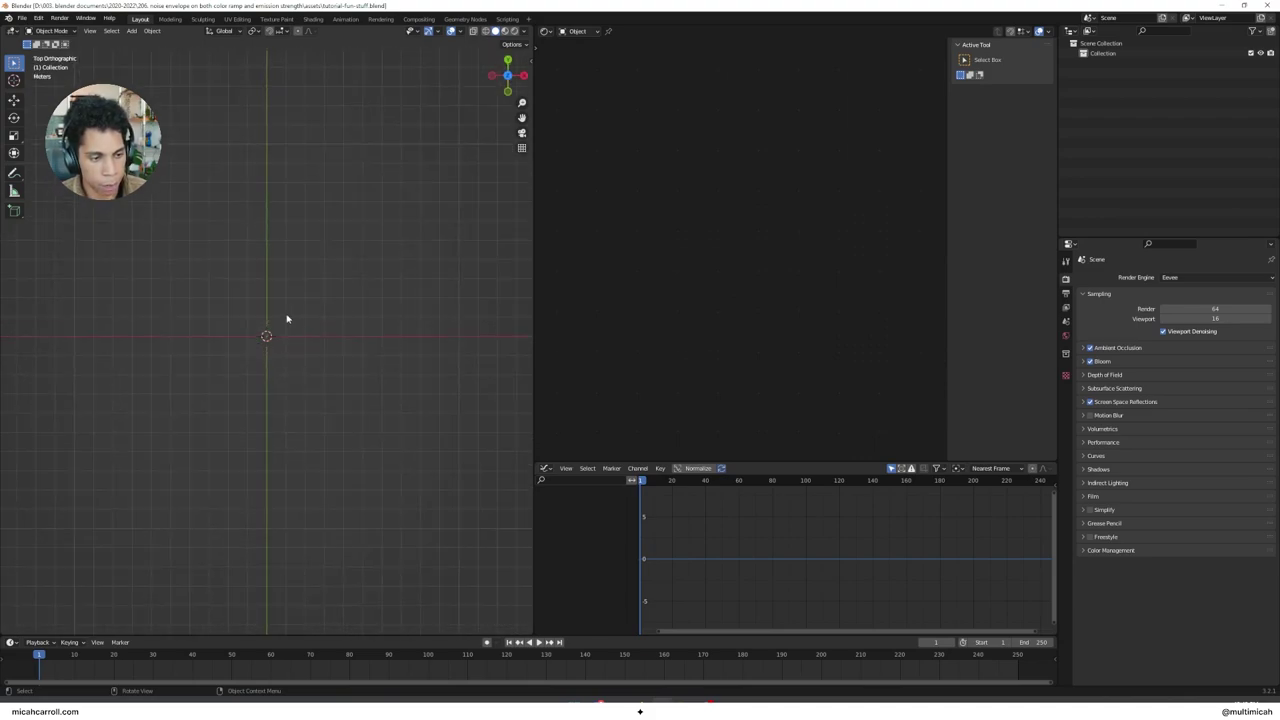
{"action": "key", "text": "shift+a"}
{"action": "mouse_move", "coordinate": [267, 325]}
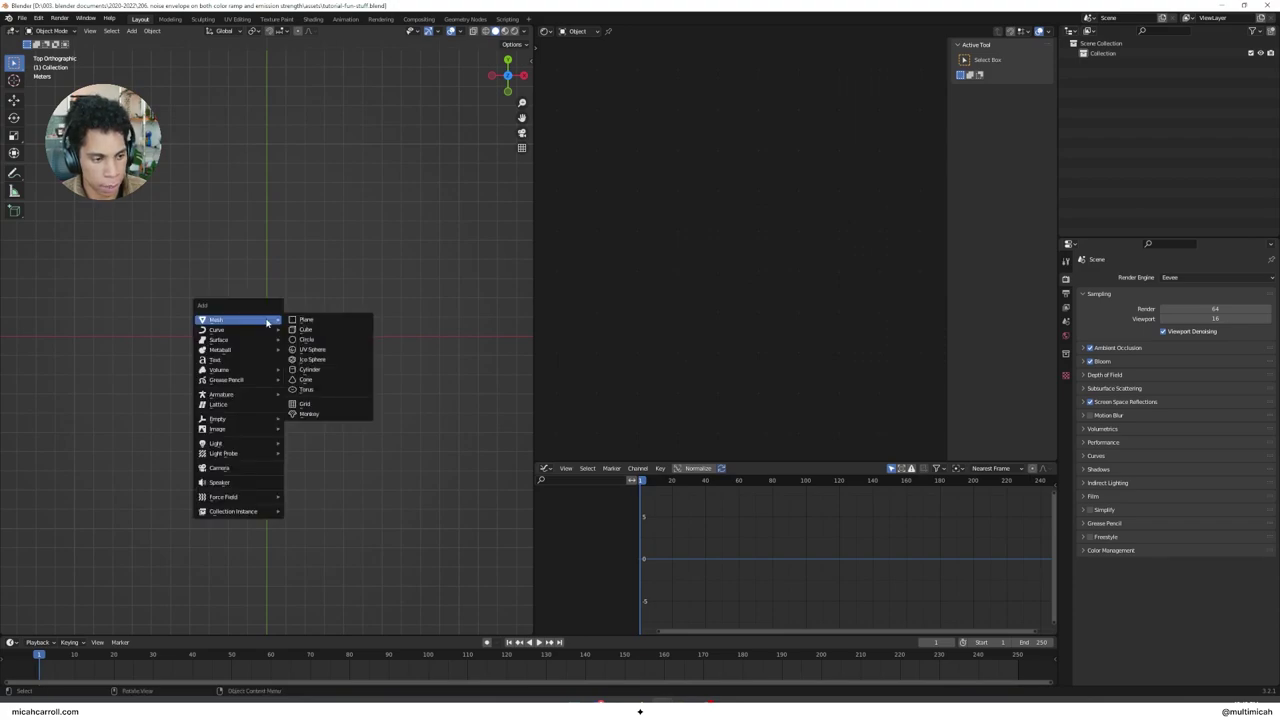
{"action": "left_click", "coordinate": [303, 320]}
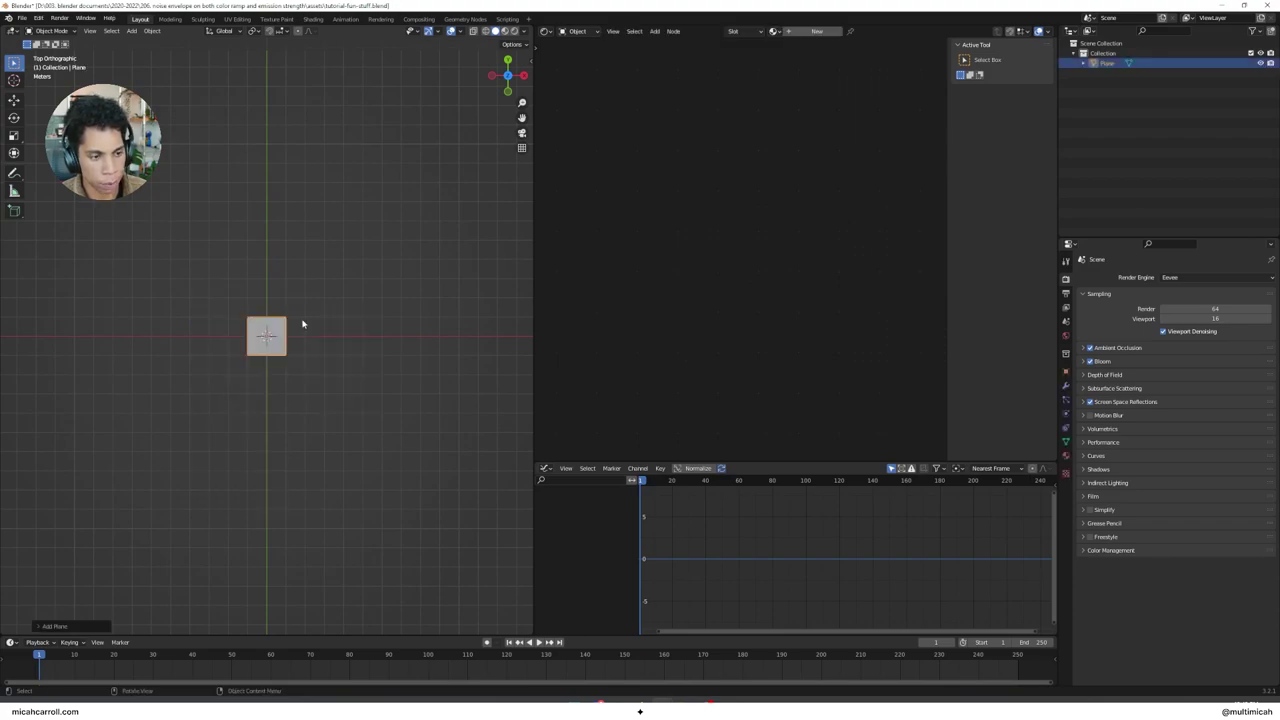
{"action": "scroll", "coordinate": [301, 343], "scroll_direction": "up", "scroll_amount": 9}
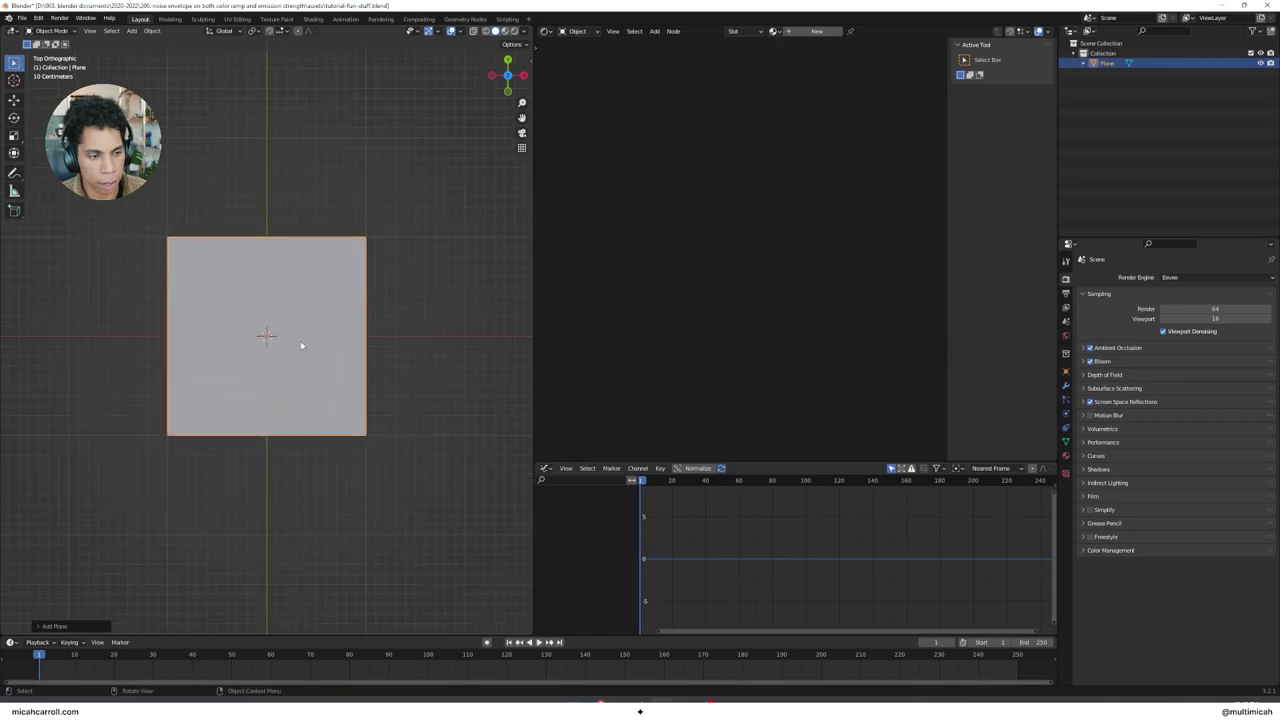
{"action": "scroll", "coordinate": [301, 345], "scroll_direction": "up", "scroll_amount": 2}
{"action": "scroll", "coordinate": [301, 345], "scroll_direction": "down", "scroll_amount": 2}
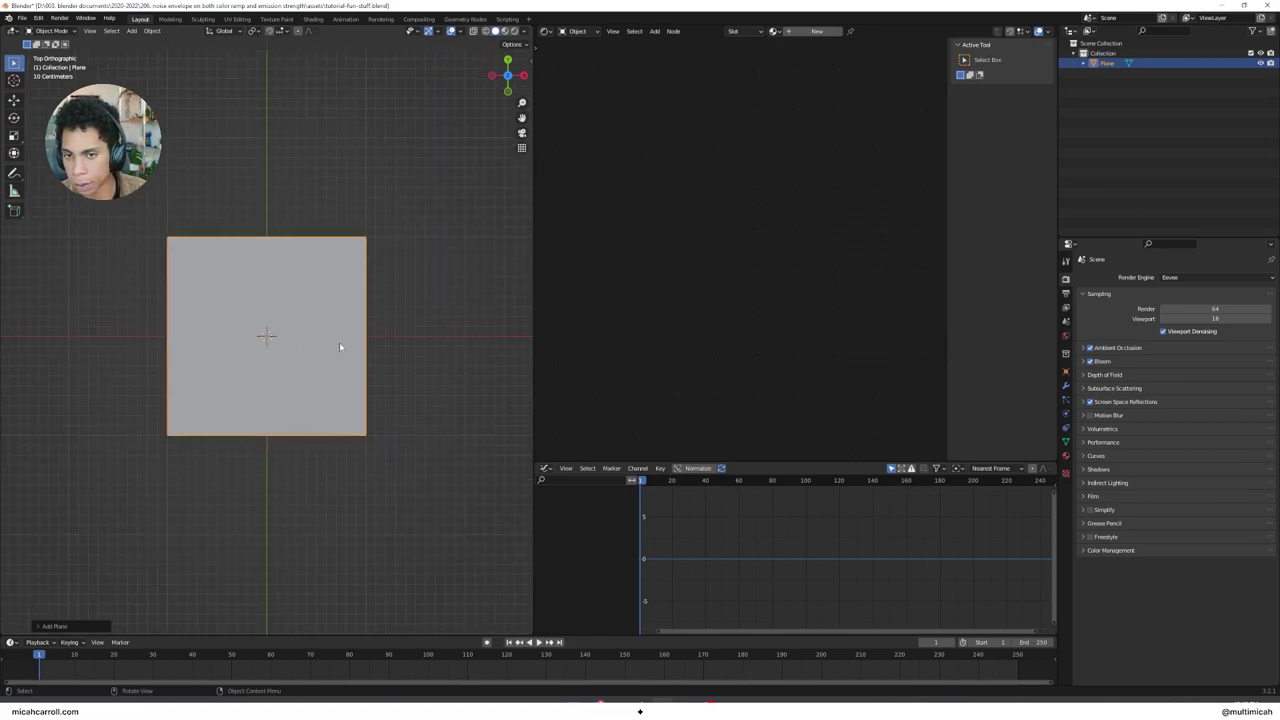
{"action": "scroll", "coordinate": [340, 346], "scroll_direction": "down", "scroll_amount": 3}
{"action": "scroll", "coordinate": [341, 342], "scroll_direction": "up", "scroll_amount": 4}
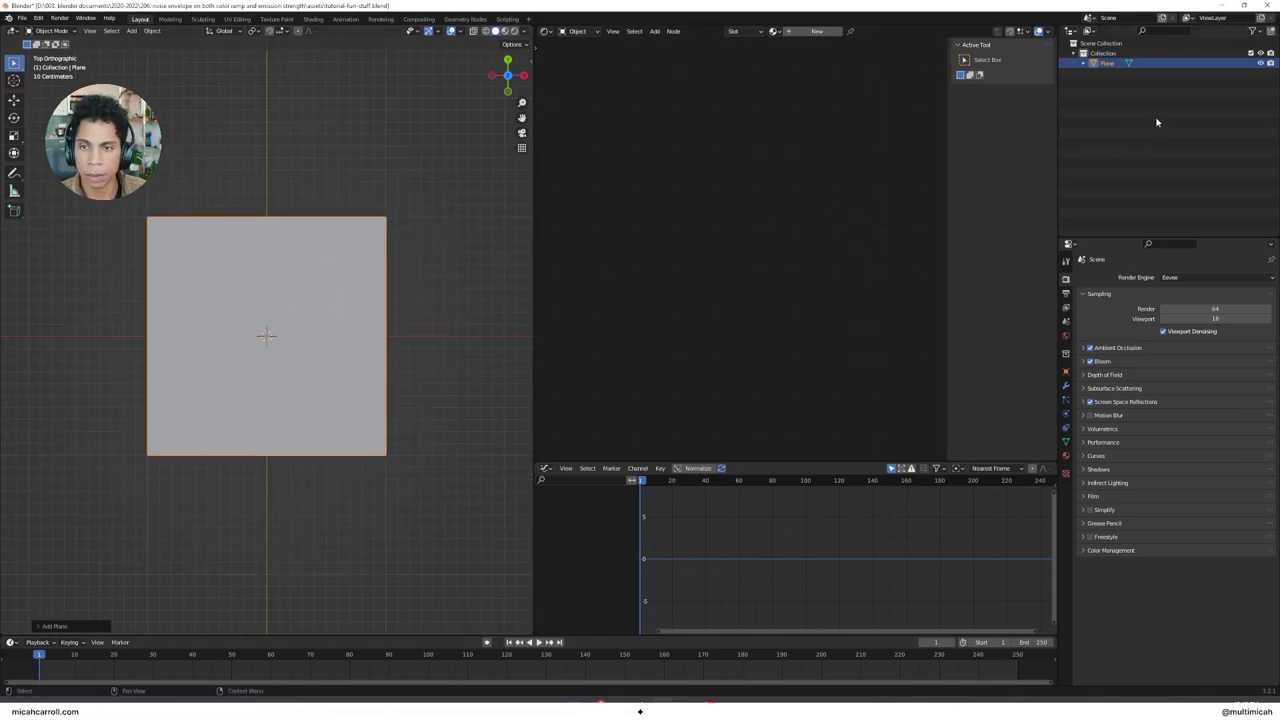
Rename the plane object as glowing object and save the file
{"action": "double_click", "coordinate": [1107, 63]}
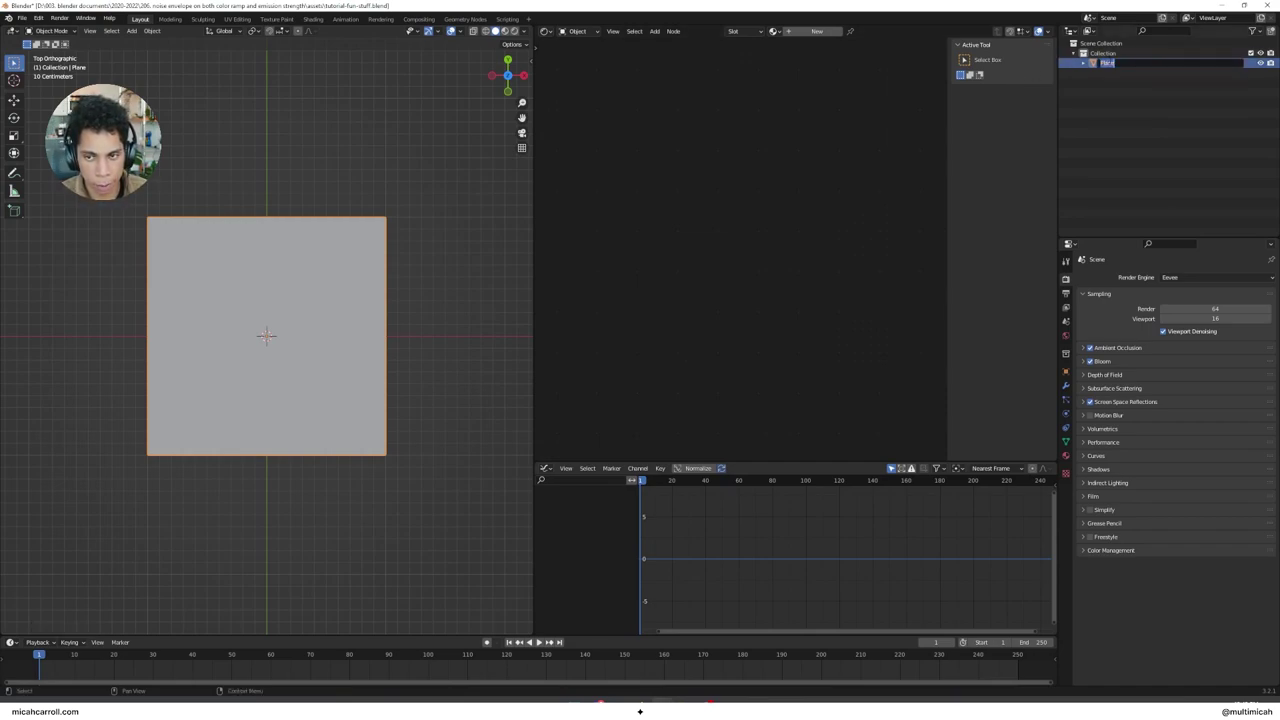
{"action": "type", "text": "glo"}
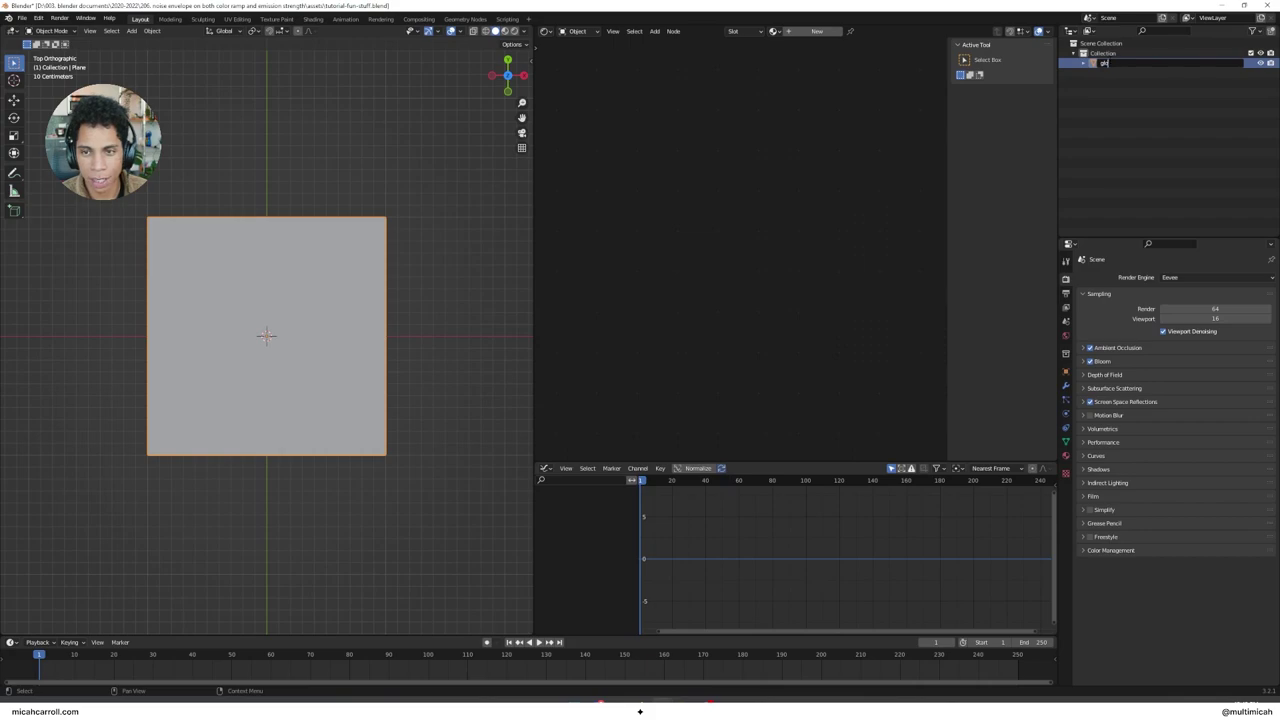
{"action": "type", "text": "wing object"}
{"action": "key", "text": "Return"}
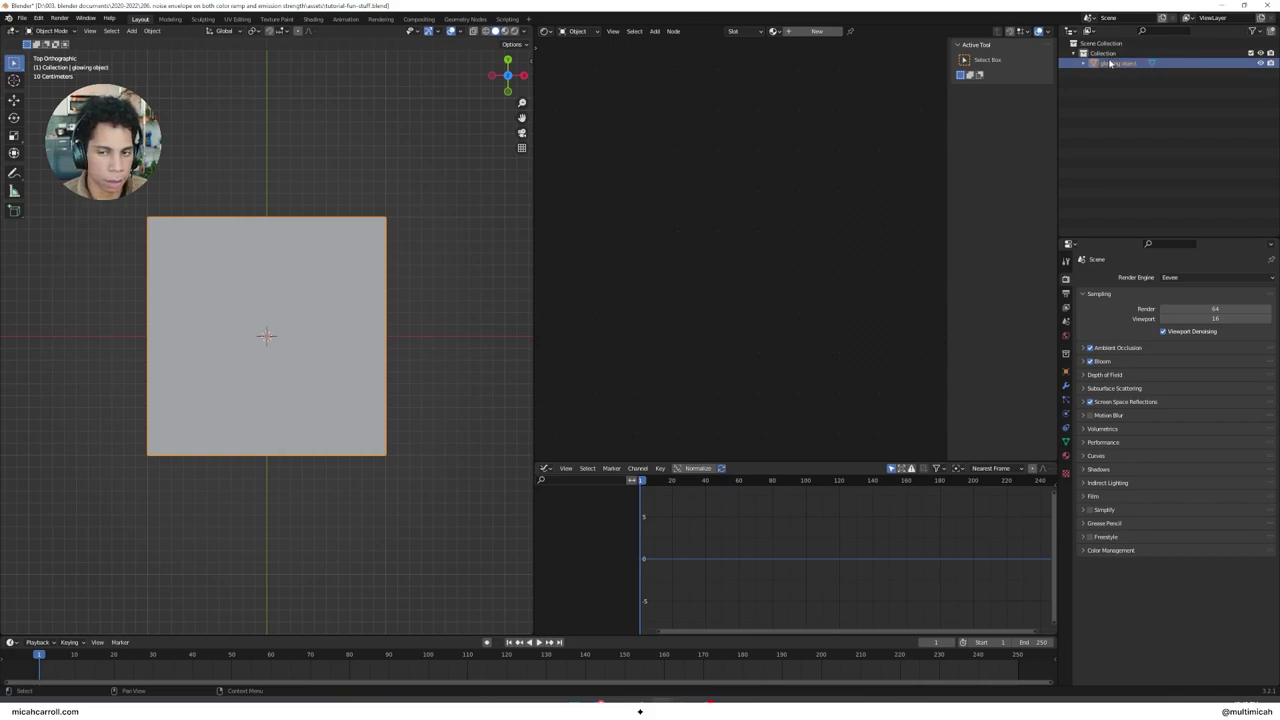
{"action": "key", "text": "ctrl+s"}
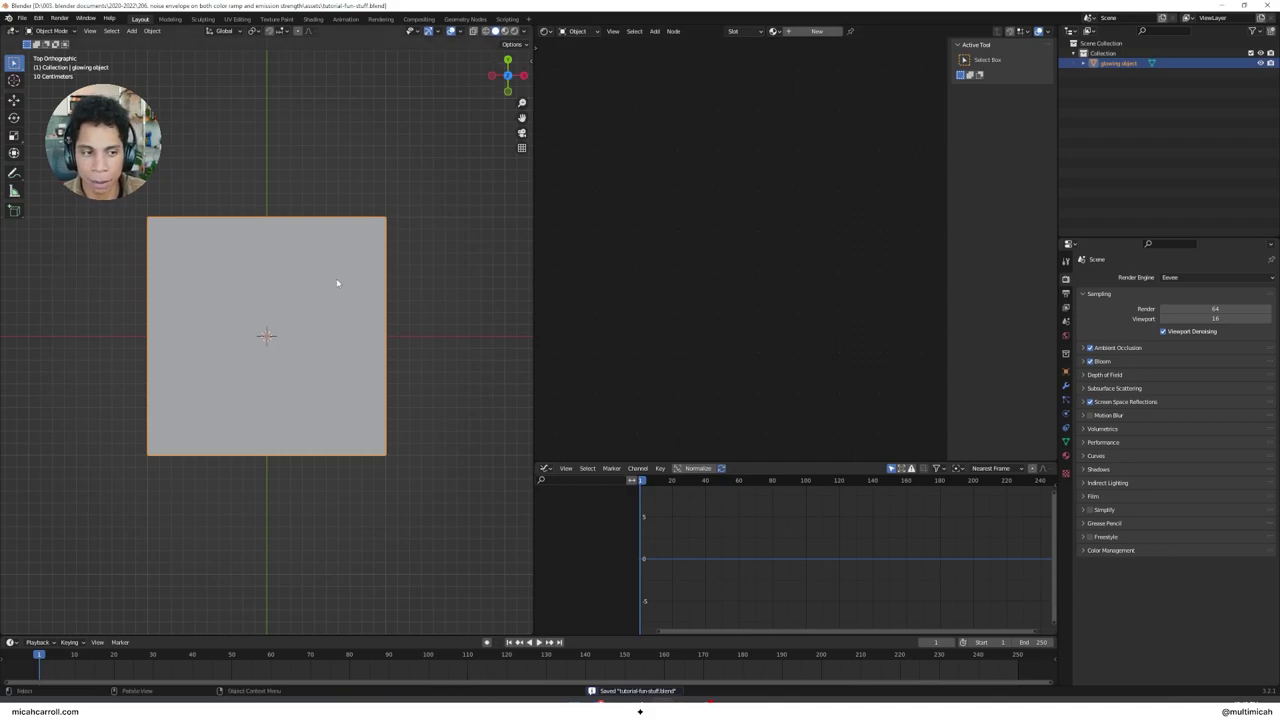
Create a new material on the glowing object and name it glowing material
{"action": "left_click", "coordinate": [434, 268]}
{"action": "left_click", "coordinate": [369, 268]}
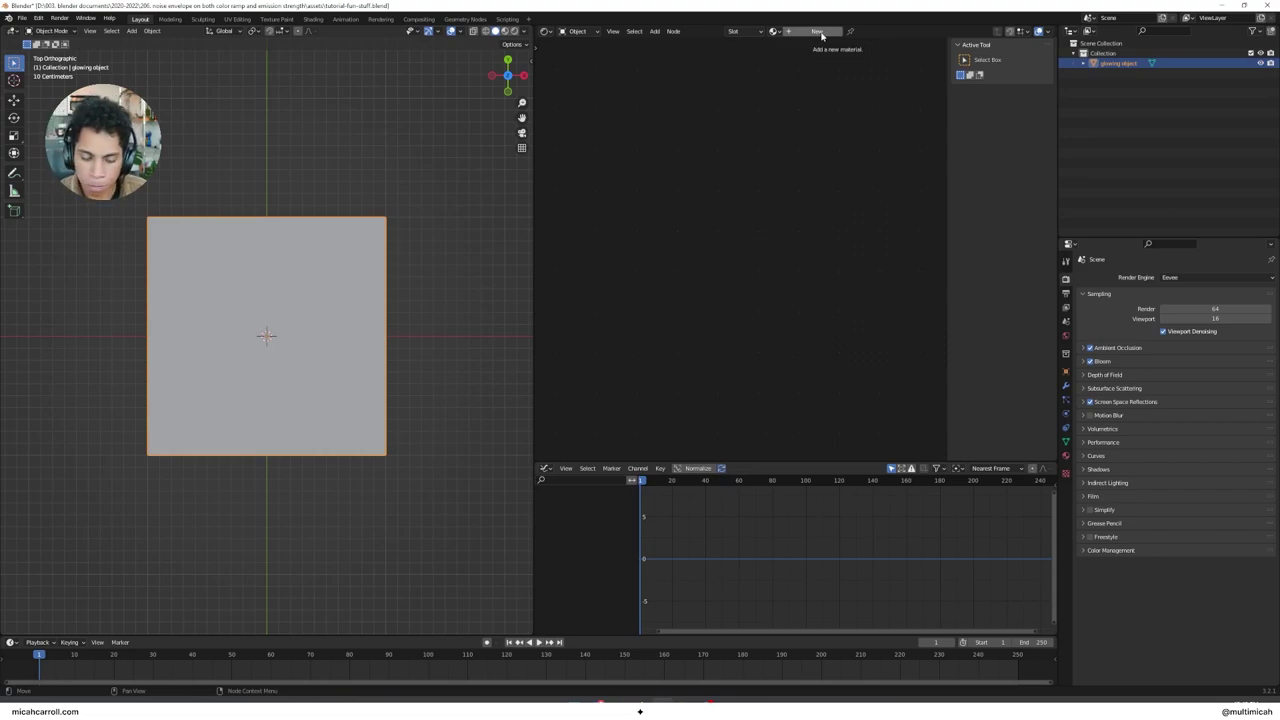
{"action": "left_click", "coordinate": [818, 31]}
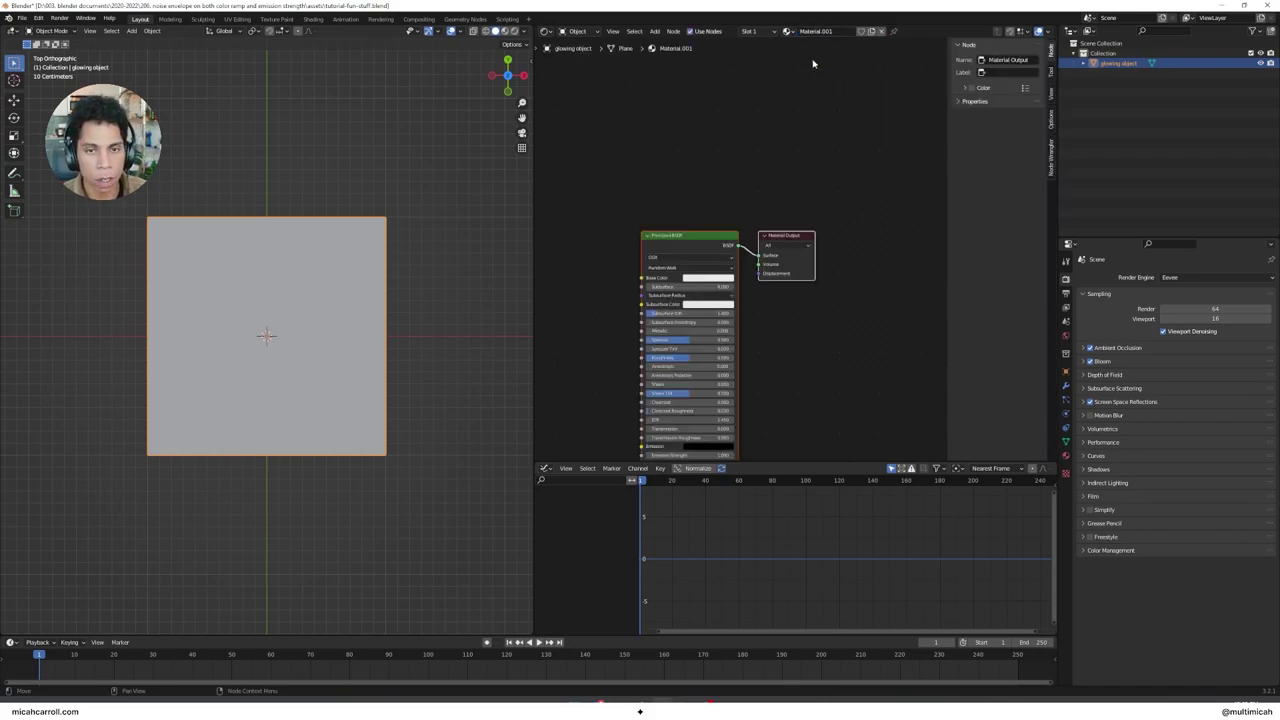
{"action": "double_click", "coordinate": [816, 31]}
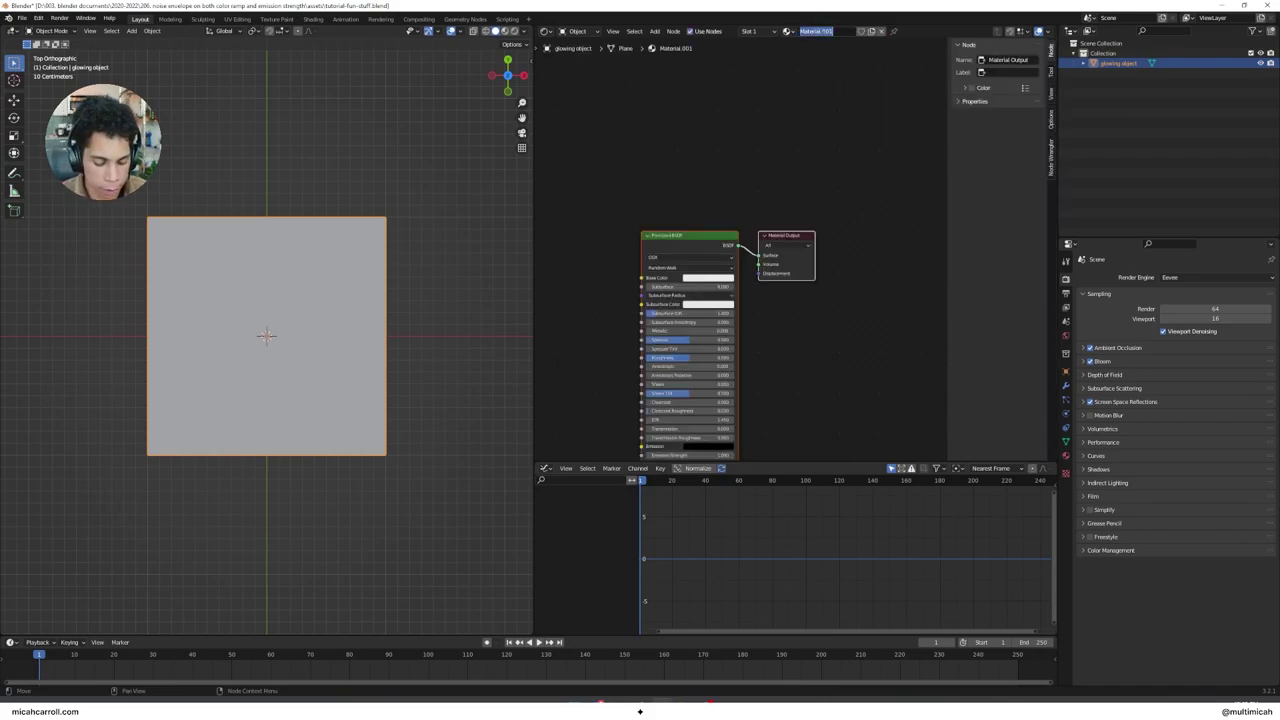
{"action": "type", "text": "glowing material"}
{"action": "key", "text": "Return"}
Add a ColorRamp node to the left of the Principled BSDF in the material's node graph
{"action": "middle_click_drag", "start_coordinate": [809, 394], "coordinate": [836, 307]}
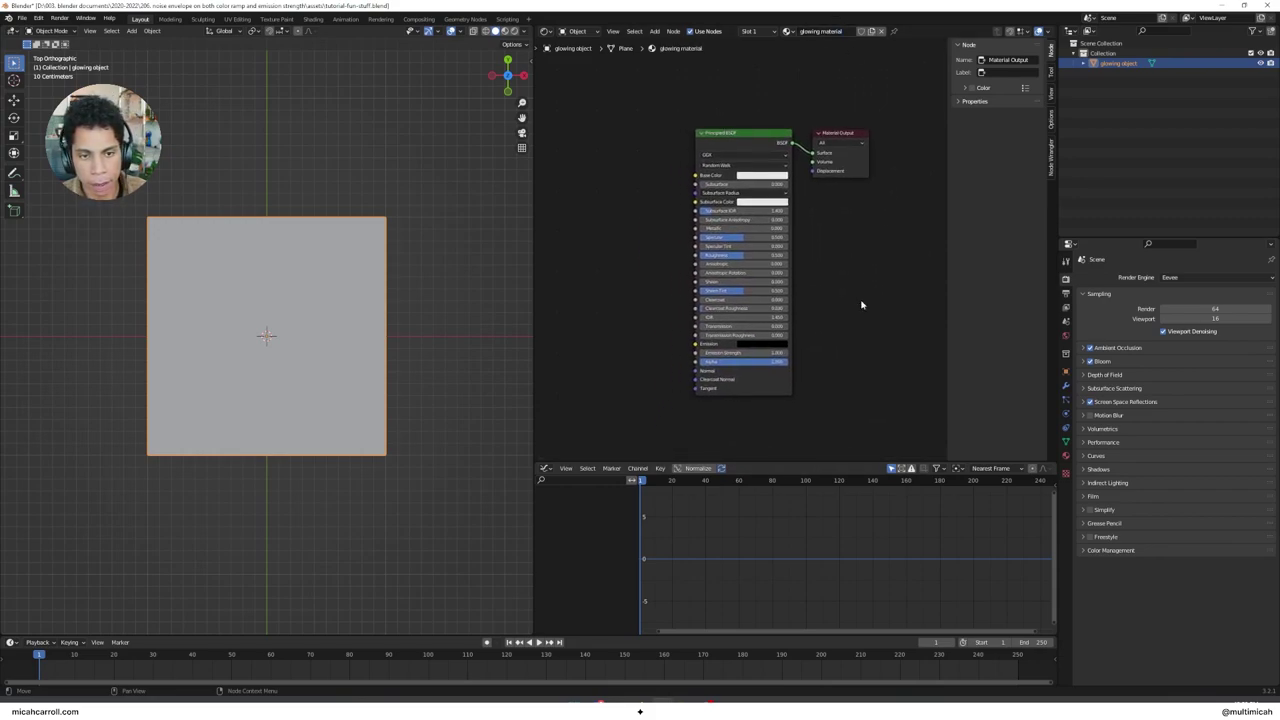
{"action": "scroll", "coordinate": [861, 304], "scroll_direction": "up", "scroll_amount": 3}
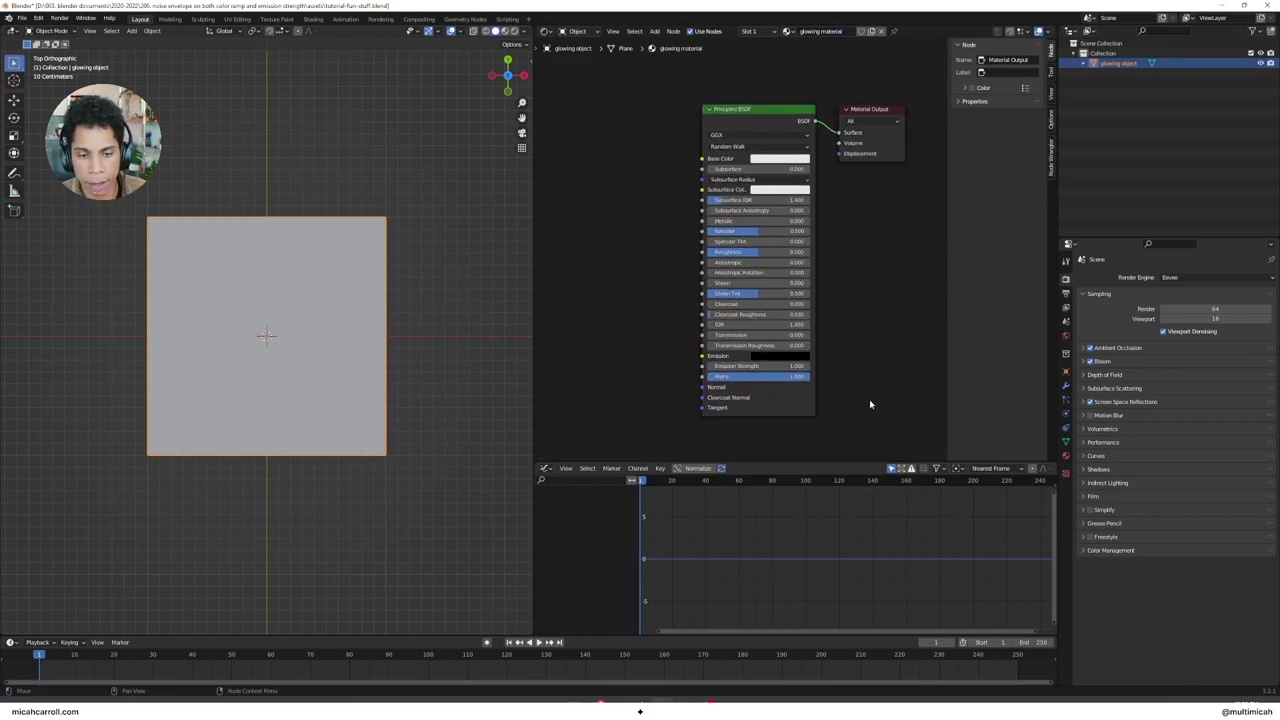
{"action": "middle_click_drag", "start_coordinate": [597, 182], "coordinate": [643, 186]}
{"action": "key", "text": "shift+a"}
{"action": "left_click", "coordinate": [643, 182]}
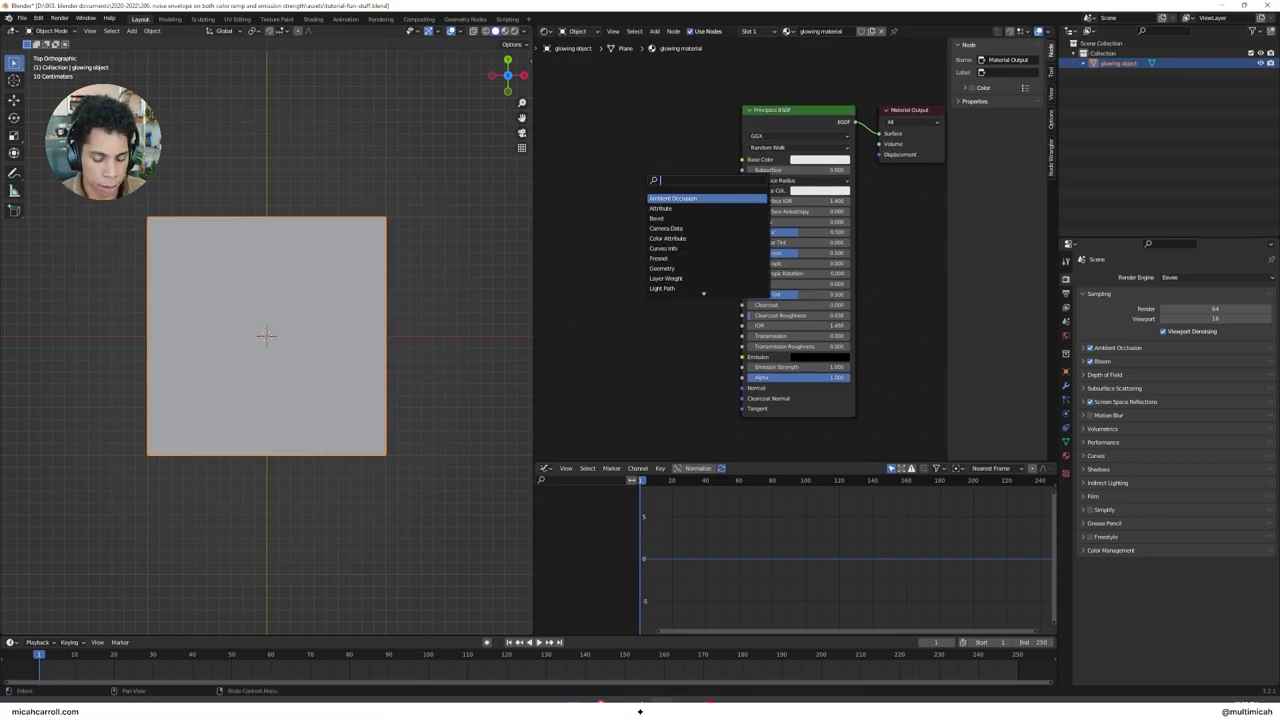
{"action": "type", "text": "color ramp"}
{"action": "key", "text": "Return"}
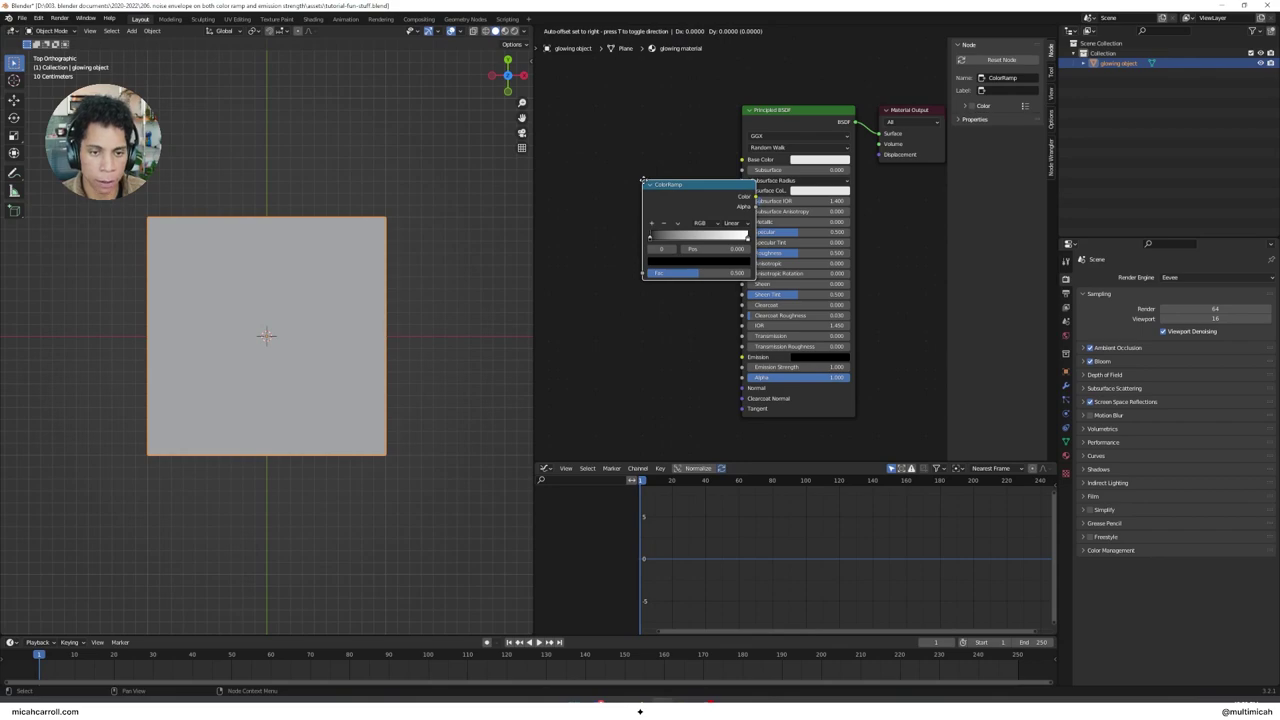
{"action": "left_click", "coordinate": [569, 166]}
Connect the ColorRamp's Color output to both the Base Color and Emission inputs of the Principled BSDF
{"action": "middle_click_drag", "start_coordinate": [687, 308], "coordinate": [732, 314]}
{"action": "left_click_drag", "start_coordinate": [697, 170], "coordinate": [793, 159]}
{"action": "left_click_drag", "start_coordinate": [673, 174], "coordinate": [794, 358]}
Set the ColorRamp's color mode to HSL and its interpolation to Far
{"action": "middle_click_drag", "start_coordinate": [602, 292], "coordinate": [743, 291]}
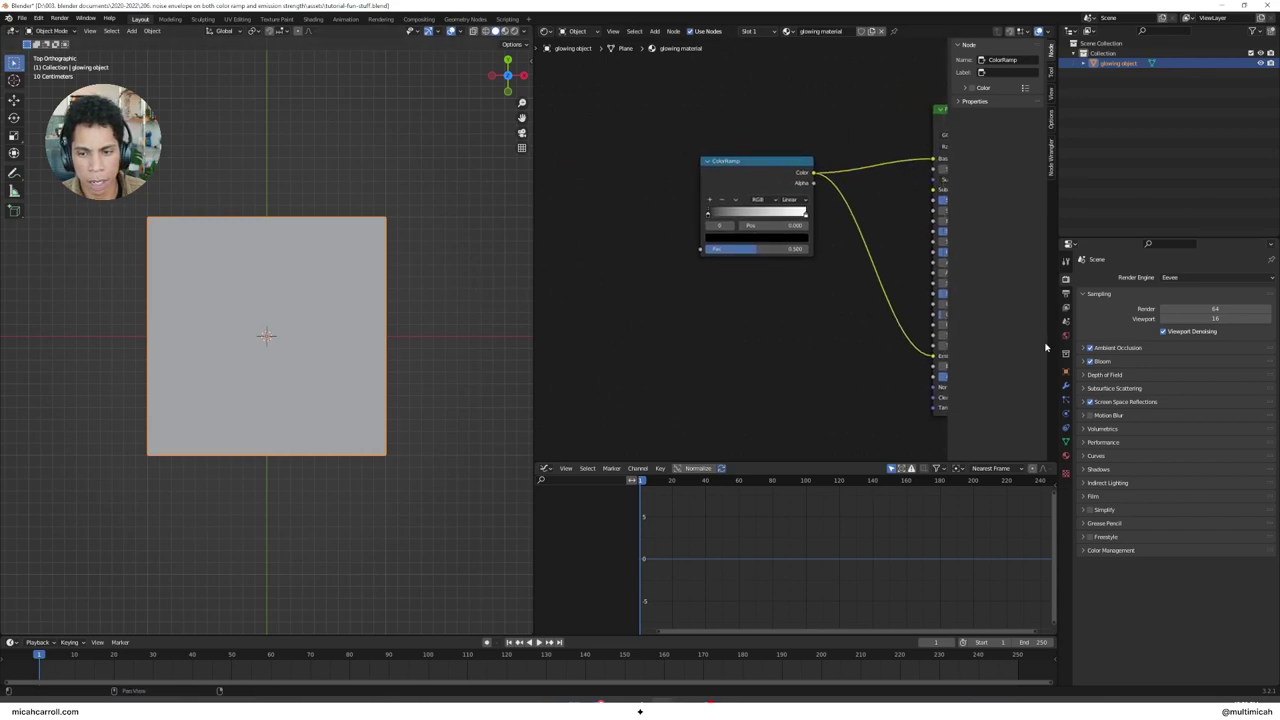
{"action": "left_click", "coordinate": [797, 200]}
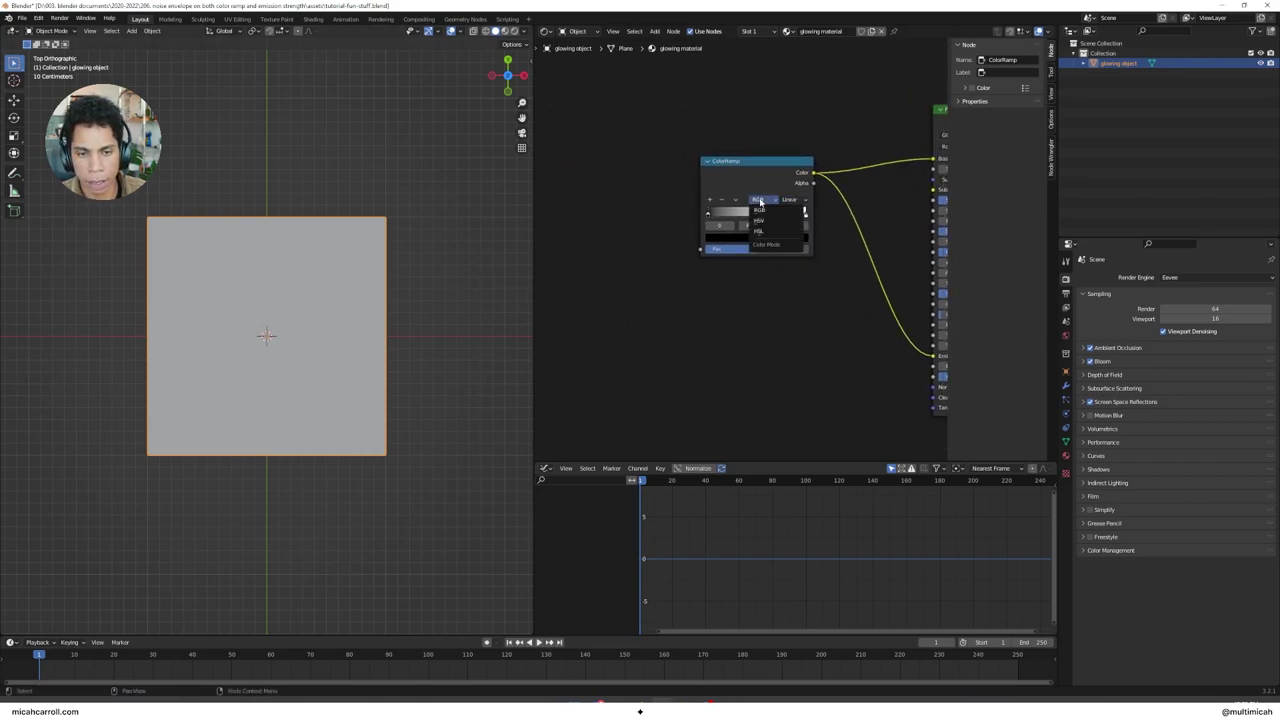
{"action": "left_click", "coordinate": [758, 200]}
{"action": "left_click", "coordinate": [765, 230]}
{"action": "left_click", "coordinate": [790, 200]}
{"action": "left_click", "coordinate": [795, 214]}
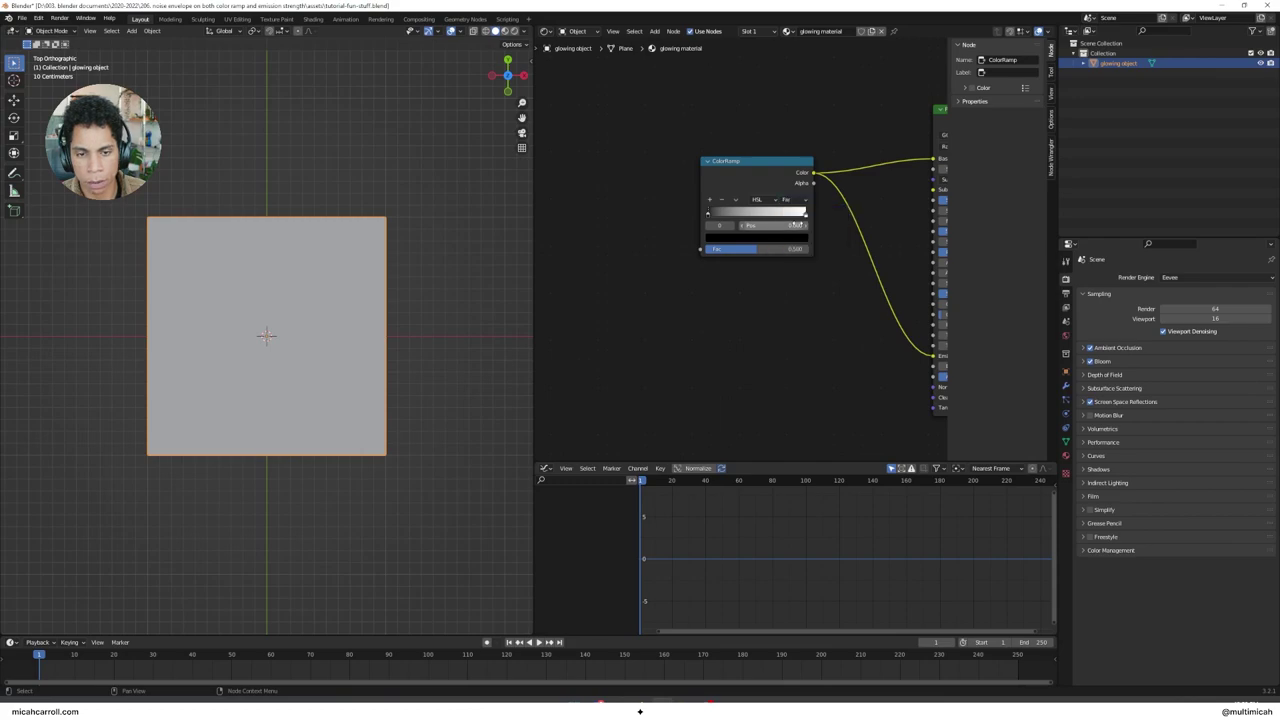
Color the ramp's first stop bright green and its last stop blue, and add a stop midway between them
{"action": "left_click", "coordinate": [728, 239]}
{"action": "left_click_drag", "start_coordinate": [786, 168], "coordinate": [789, 105]}
{"action": "left_click_drag", "start_coordinate": [731, 138], "coordinate": [711, 134]}
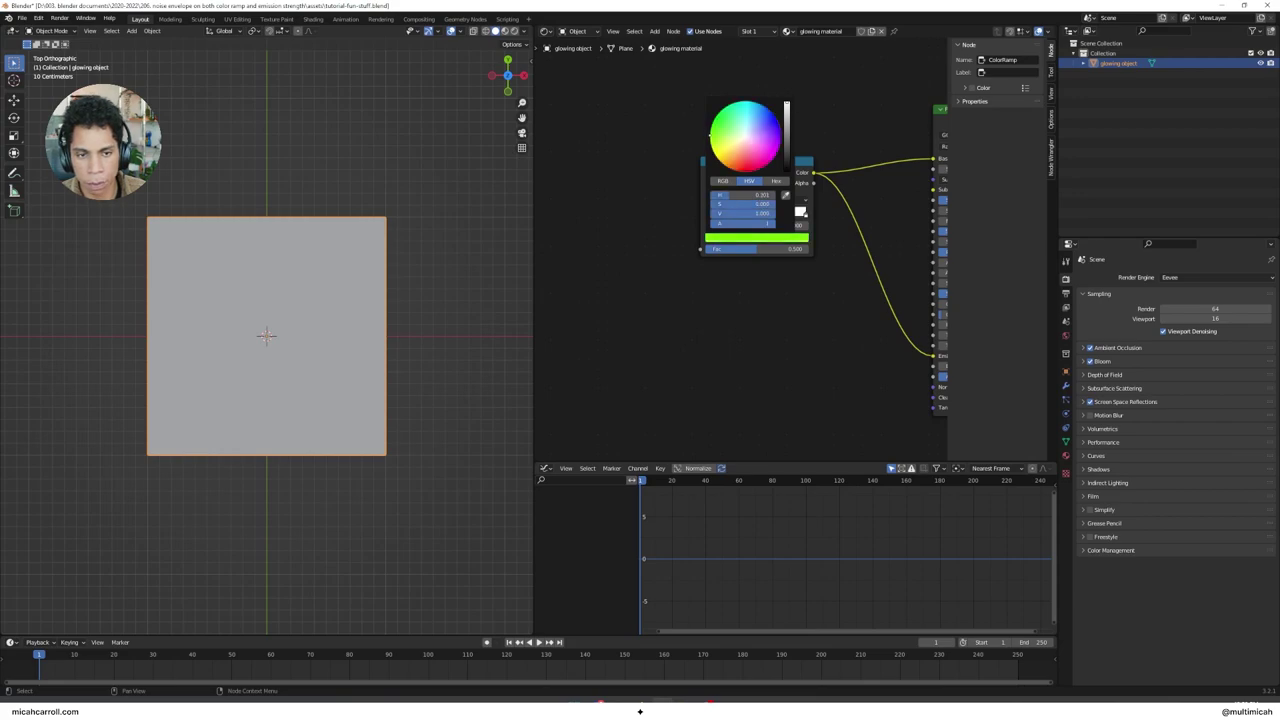
{"action": "left_click", "coordinate": [806, 216]}
{"action": "left_click", "coordinate": [792, 236]}
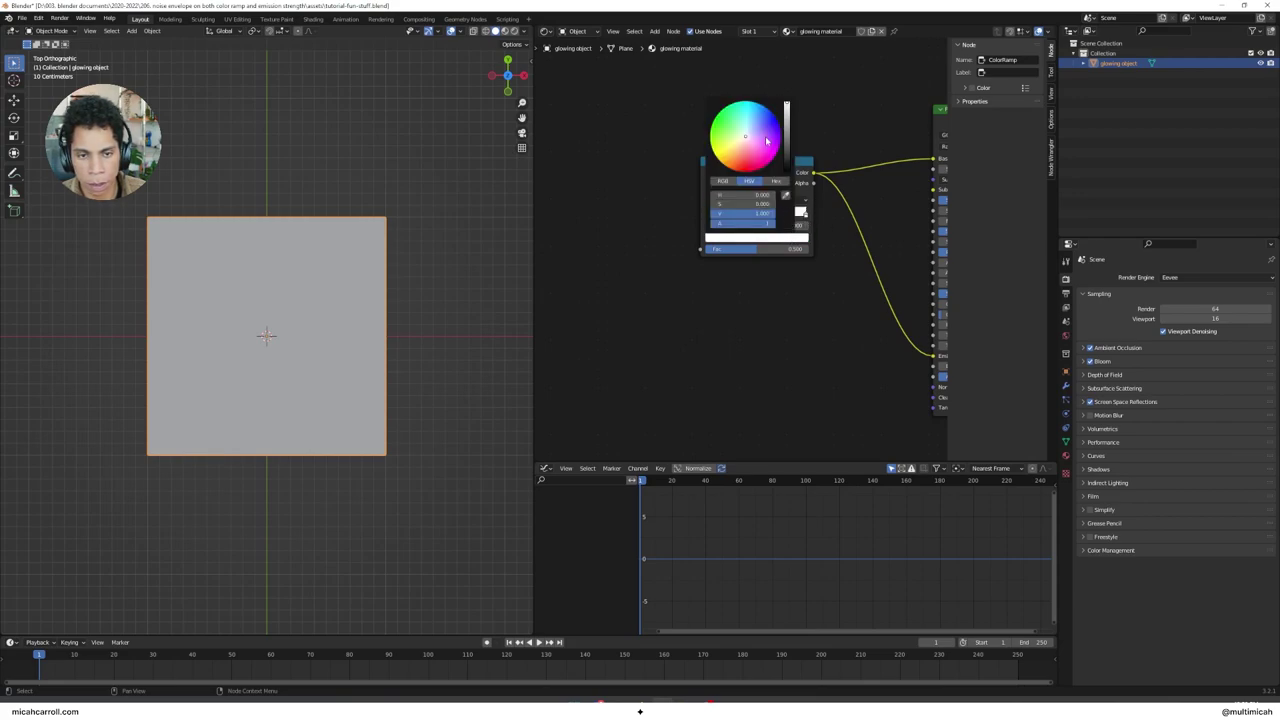
{"action": "left_click_drag", "start_coordinate": [766, 138], "coordinate": [779, 124]}
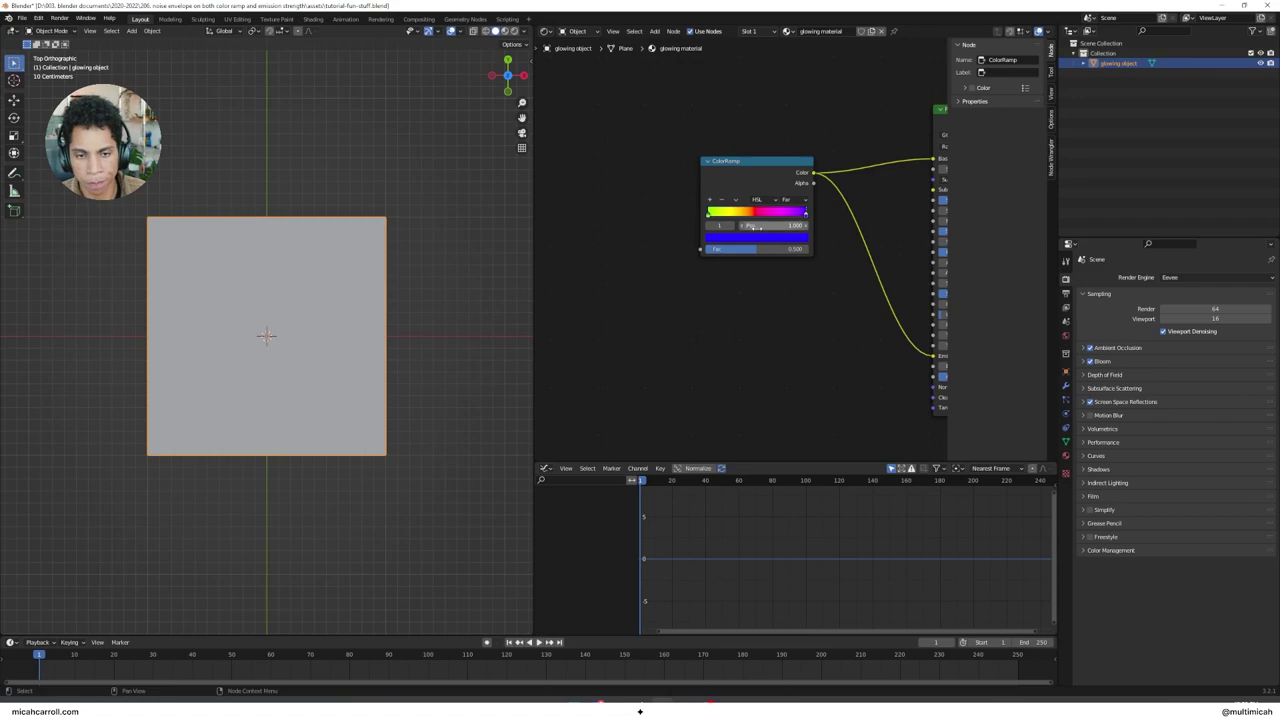
{"action": "left_click", "coordinate": [710, 200]}
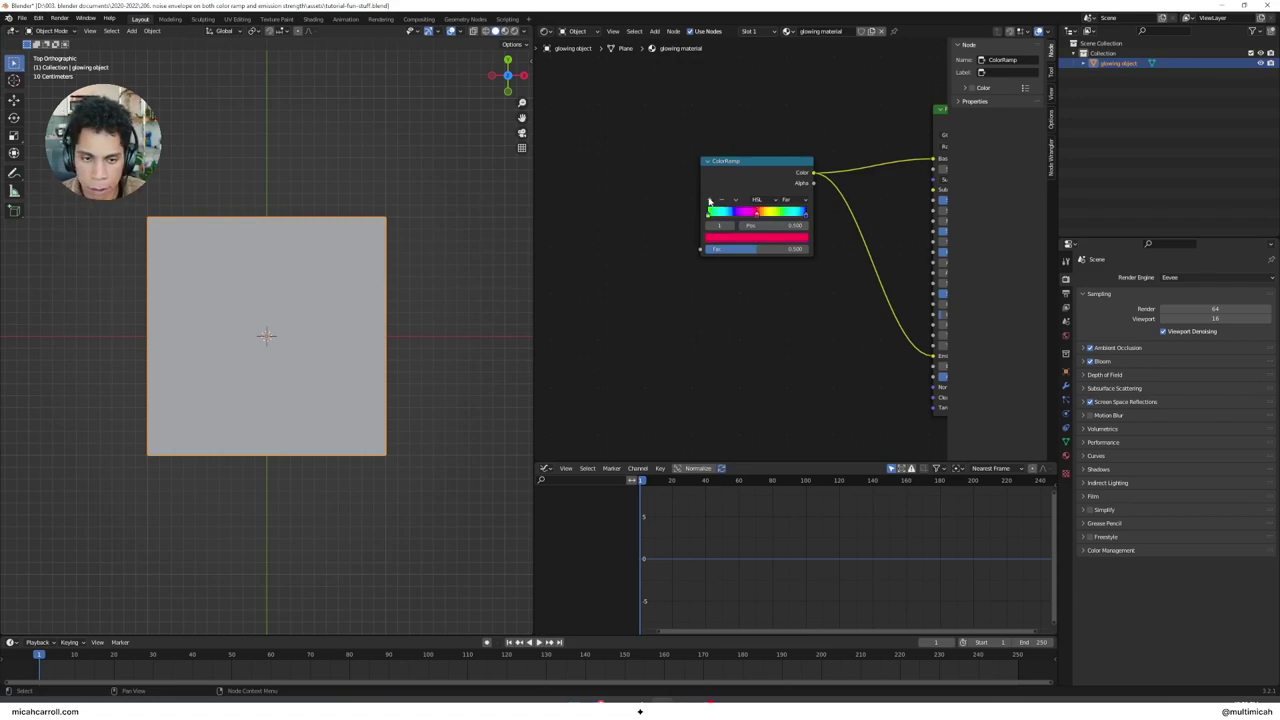
Switch the 3D viewport to Rendered shading, keeping the glowing object selected
{"action": "middle_click_drag", "start_coordinate": [805, 338], "coordinate": [664, 309]}
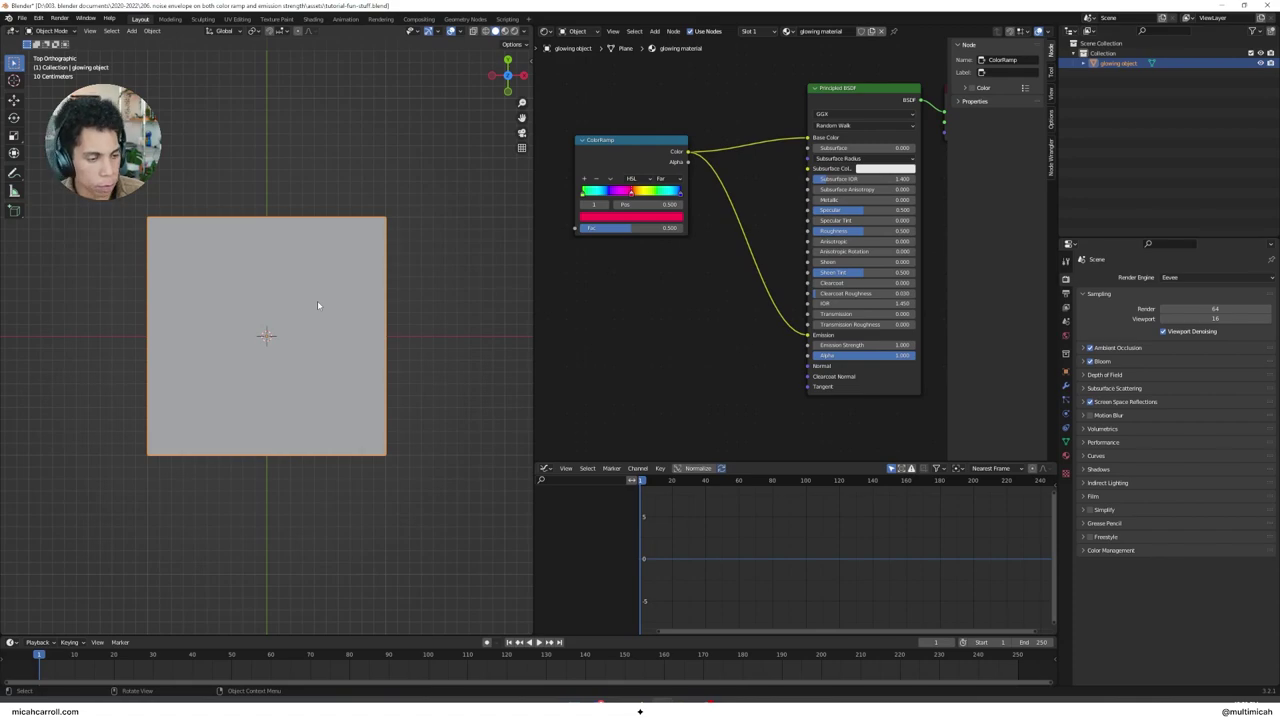
{"action": "key", "text": "z"}
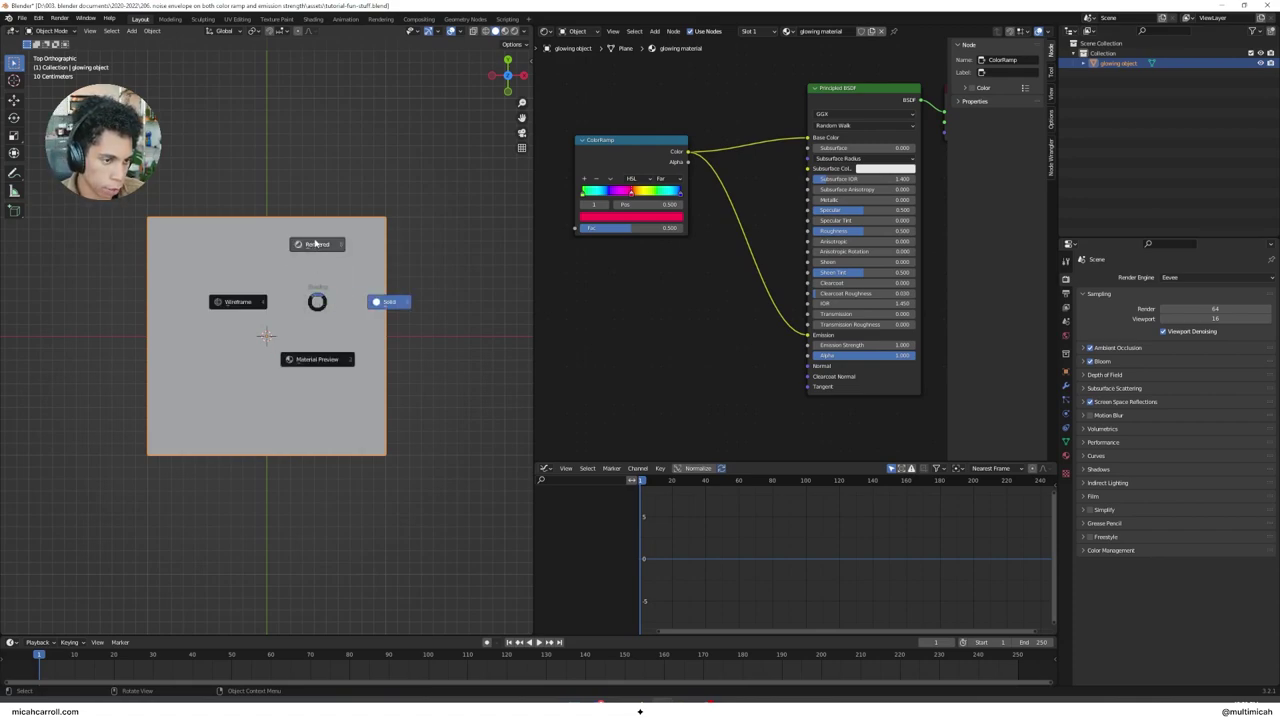
{"action": "left_click", "coordinate": [358, 249]}
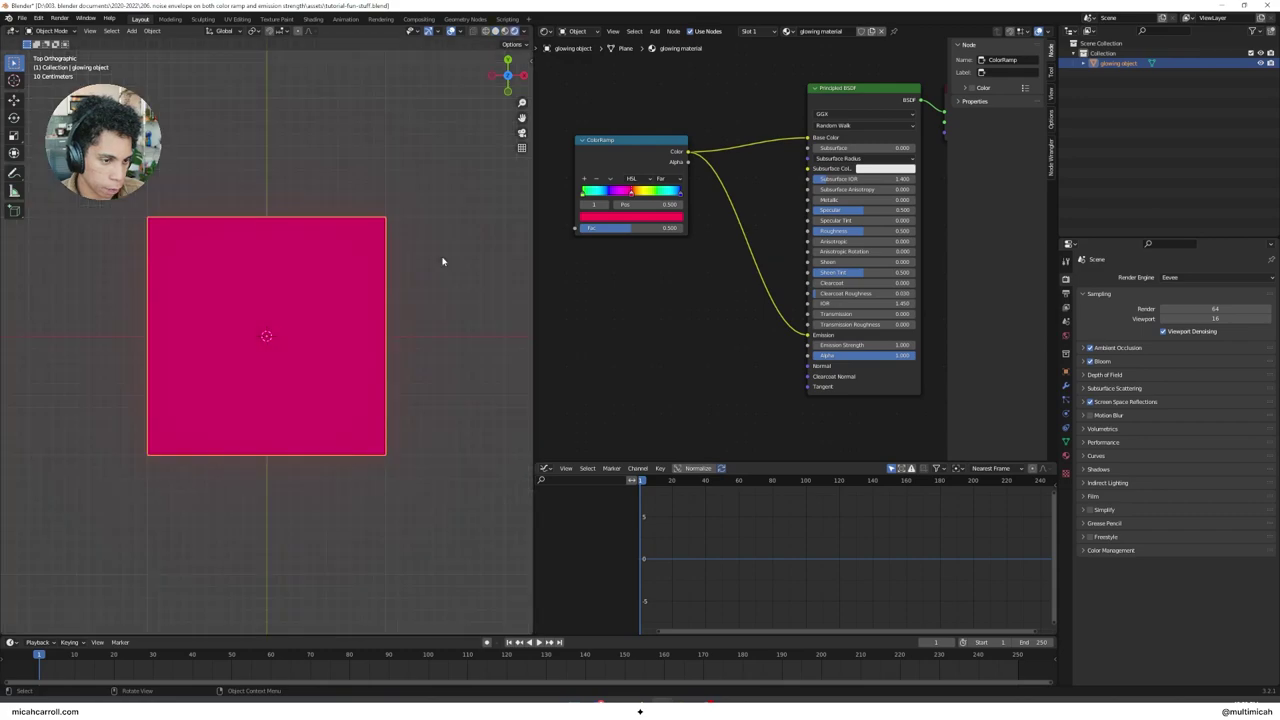
{"action": "left_click", "coordinate": [443, 262]}
{"action": "left_click", "coordinate": [372, 256]}
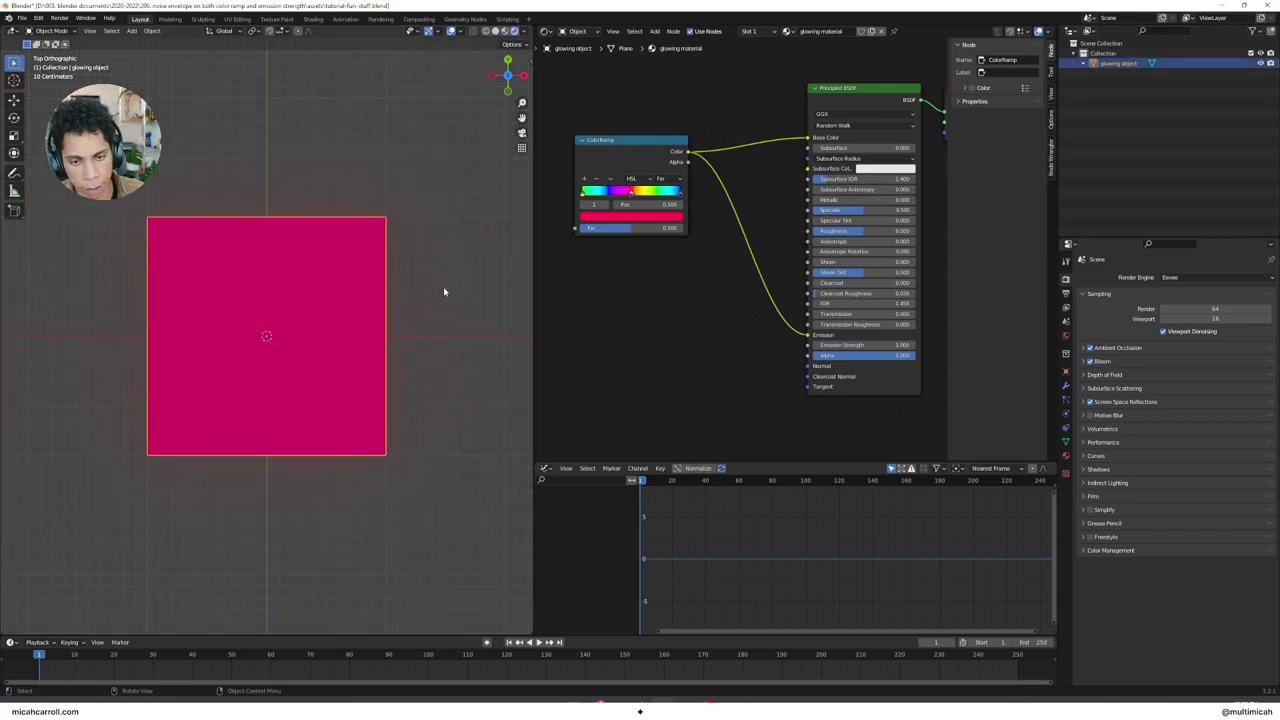
Set the world background strength to 0 and deselect the plane
{"action": "left_click", "coordinate": [1065, 335]}
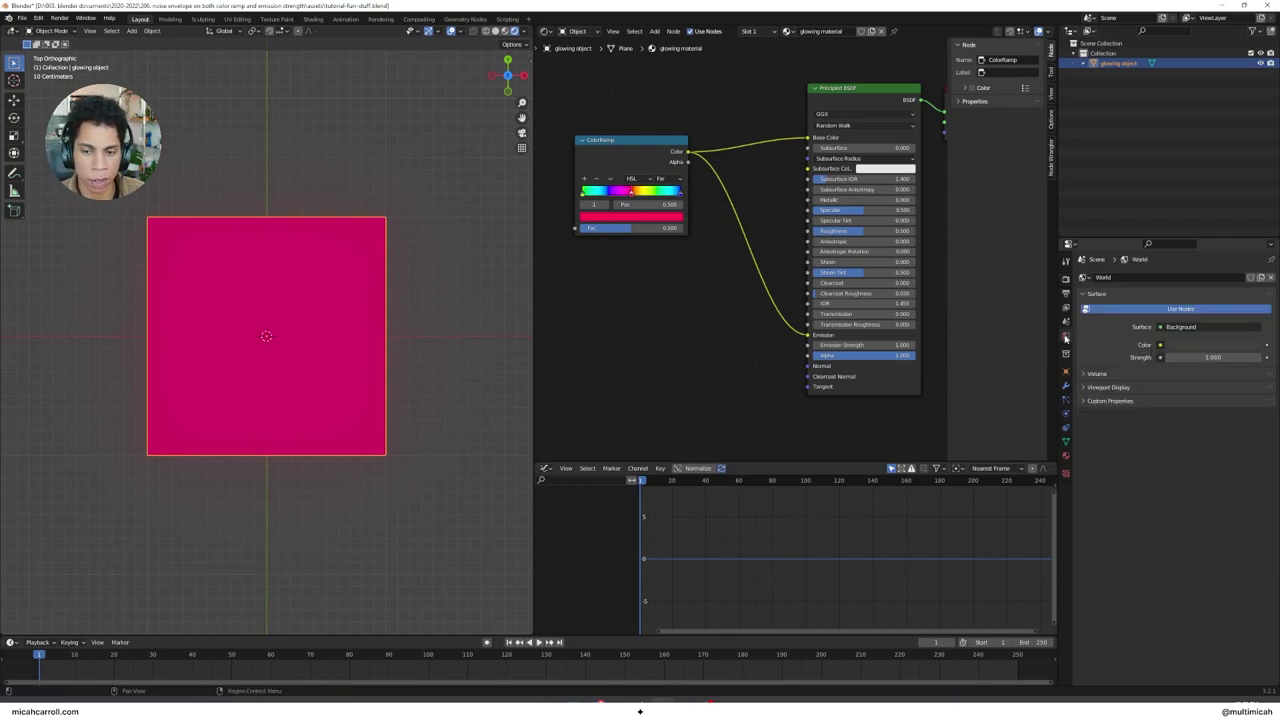
{"action": "left_click", "coordinate": [1233, 357]}
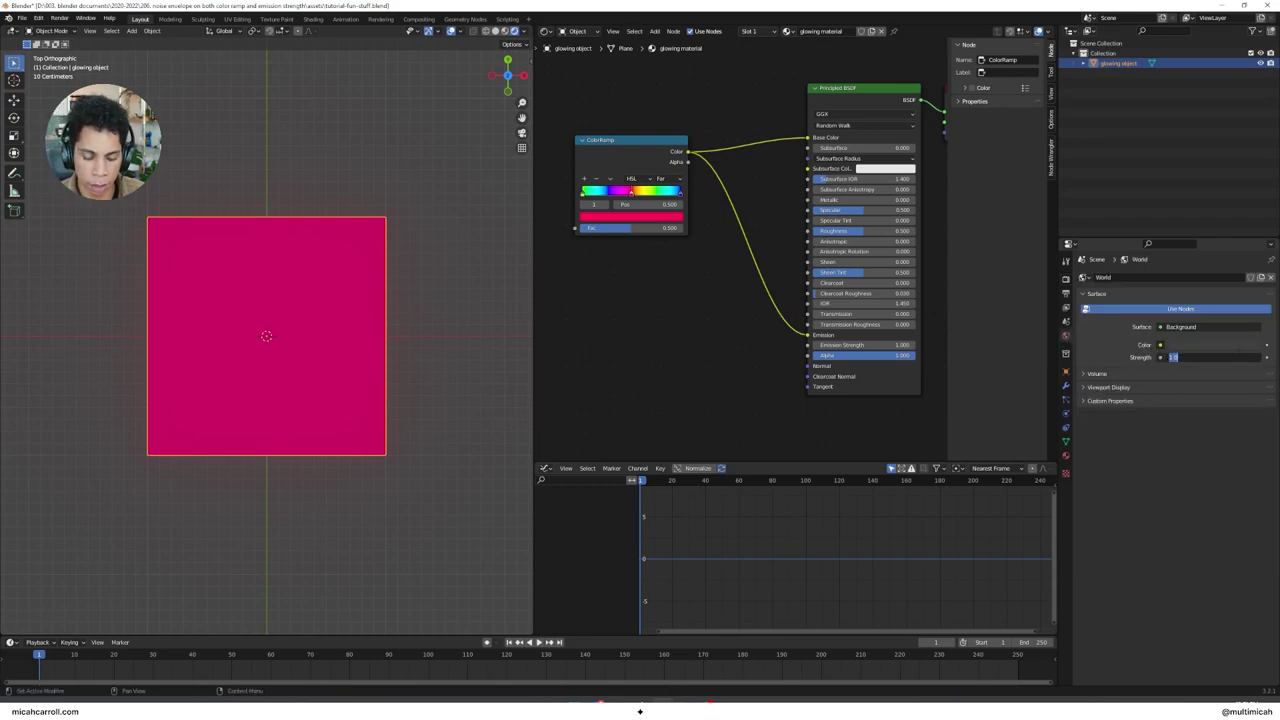
{"action": "type", "text": "0"}
{"action": "key", "text": "Return"}
{"action": "left_click", "coordinate": [440, 323]}
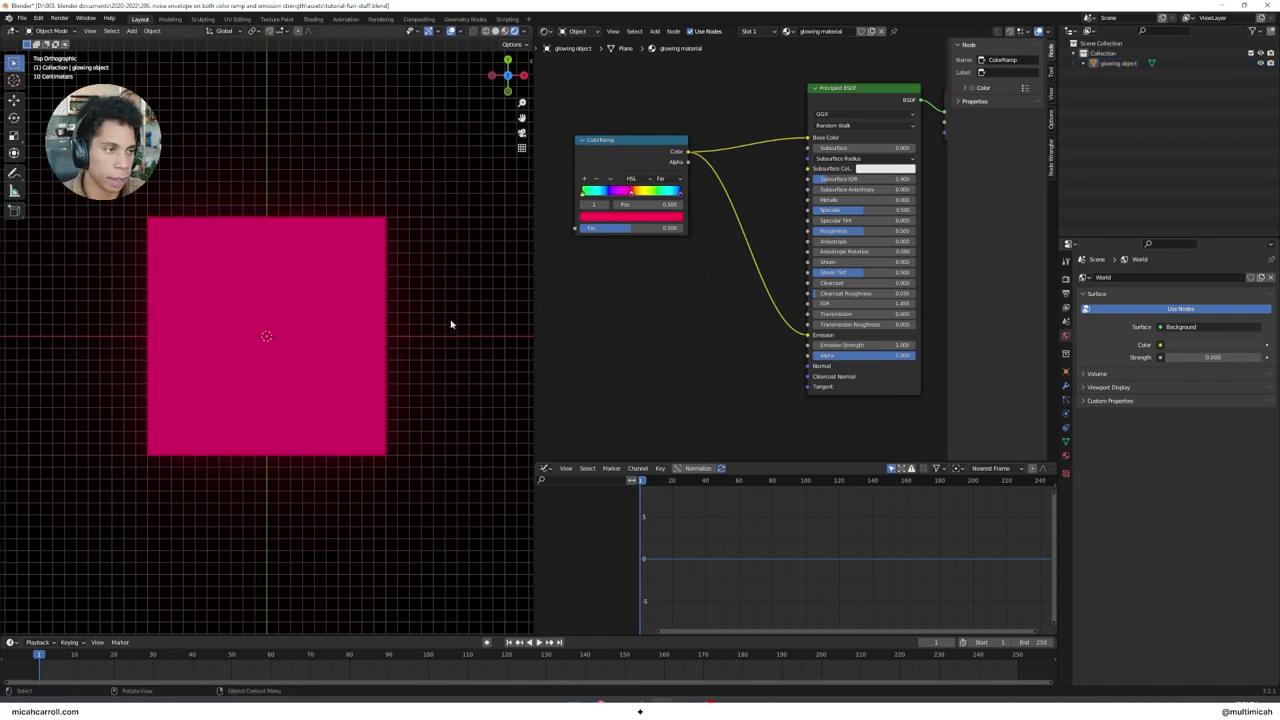
Add a Noise Texture node to the left of the ColorRamp
{"action": "middle_click_drag", "start_coordinate": [709, 305], "coordinate": [671, 298]}
{"action": "scroll", "coordinate": [757, 317], "scroll_direction": "down", "scroll_amount": 2}
{"action": "scroll", "coordinate": [846, 310], "scroll_direction": "up", "scroll_amount": 2}
{"action": "scroll", "coordinate": [671, 298], "scroll_direction": "down", "scroll_amount": 1}
{"action": "left_click_drag", "start_coordinate": [670, 168], "coordinate": [711, 225]}
{"action": "middle_click_drag", "start_coordinate": [616, 168], "coordinate": [711, 203]}
{"action": "scroll", "coordinate": [679, 185], "scroll_direction": "up", "scroll_amount": 2}
{"action": "key", "text": "shift+a"}
{"action": "left_click", "coordinate": [694, 203]}
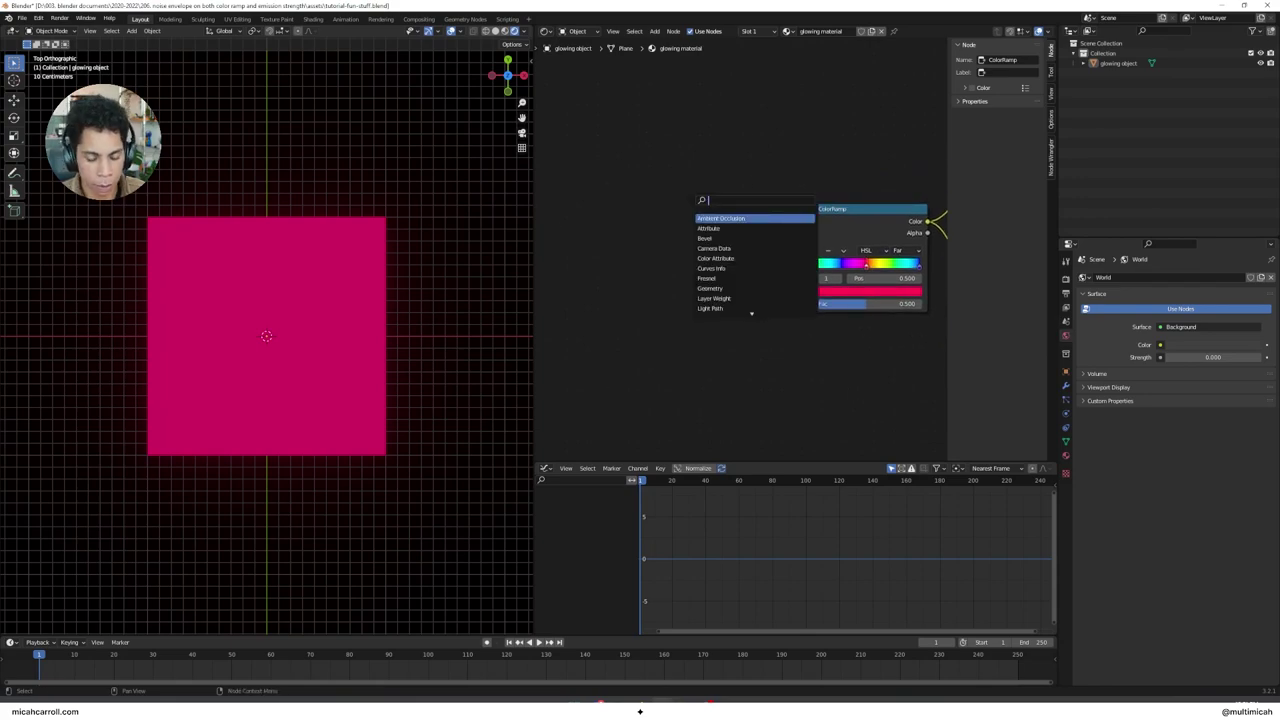
{"action": "type", "text": "noise"}
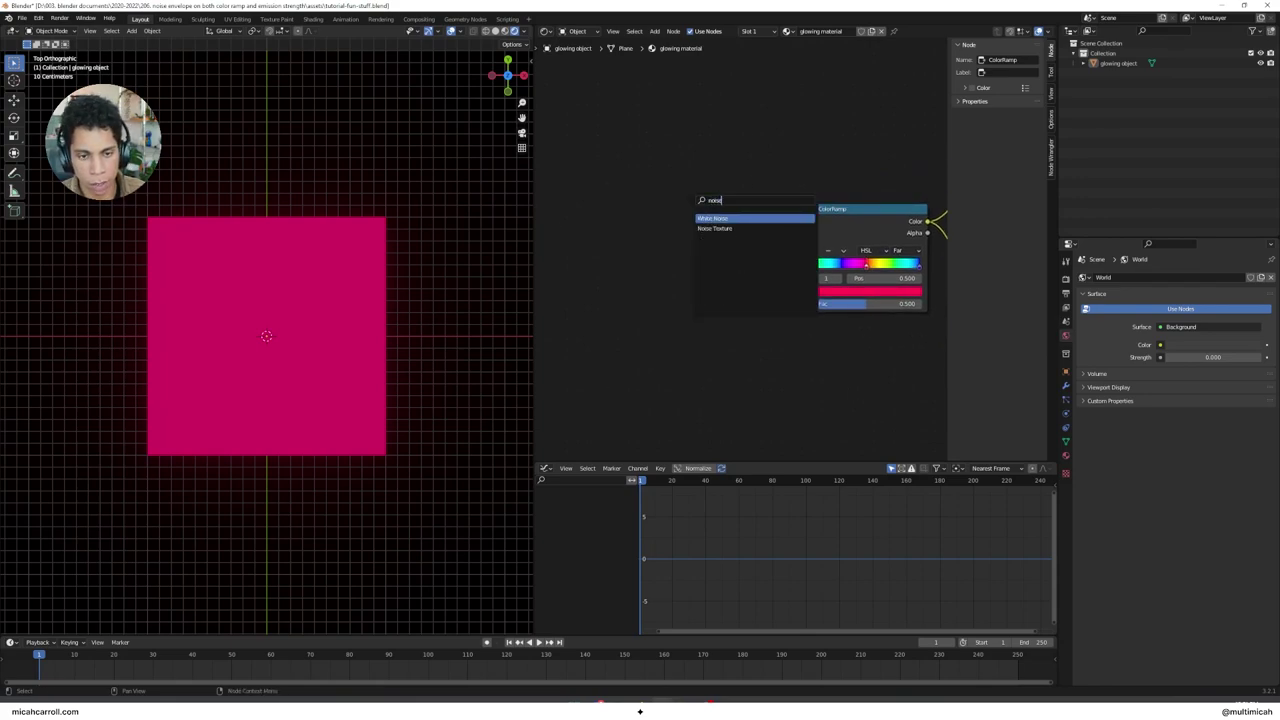
{"action": "left_click", "coordinate": [714, 228]}
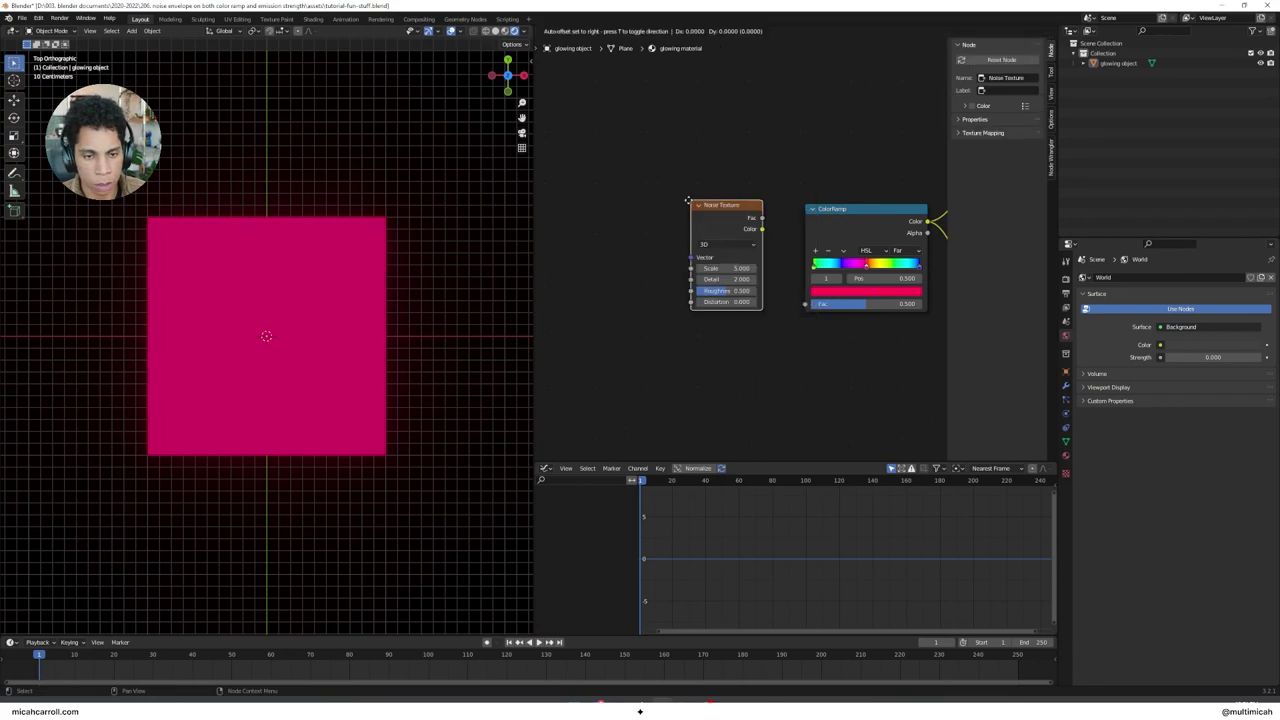
{"action": "left_click", "coordinate": [639, 210]}
Set the Noise Texture's dimensions to 4D and move the node farther left, leaving room before the ColorRamp
{"action": "middle_click_drag", "start_coordinate": [639, 210], "coordinate": [574, 200]}
{"action": "left_click", "coordinate": [587, 236]}
{"action": "left_click", "coordinate": [568, 281]}
{"action": "middle_click_drag", "start_coordinate": [654, 277], "coordinate": [683, 275]}
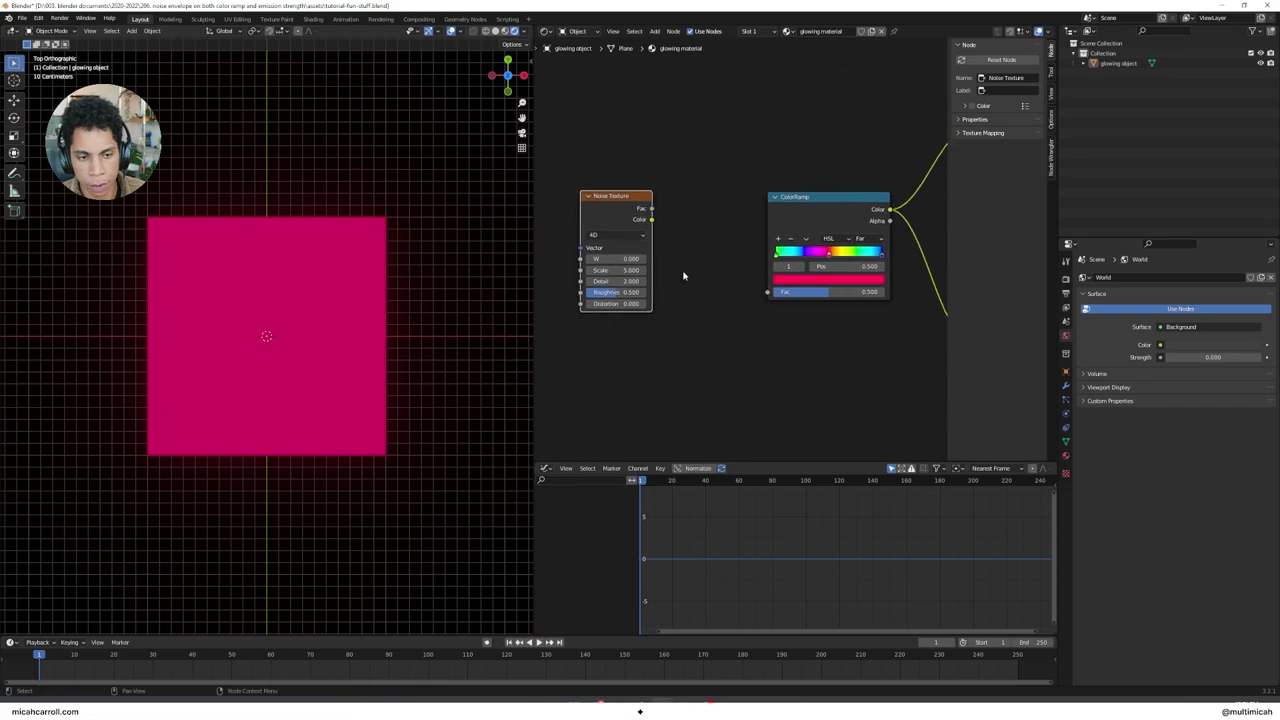
{"action": "left_click_drag", "start_coordinate": [652, 209], "coordinate": [694, 229]}
{"action": "middle_click_drag", "start_coordinate": [632, 203], "coordinate": [690, 203]}
{"action": "left_click_drag", "start_coordinate": [686, 202], "coordinate": [594, 189]}
Add a MixRGB node between the Noise Texture and the ColorRamp, and connect the noise's Fac output to Color1
{"action": "key", "text": "shift+a"}
{"action": "left_click", "coordinate": [689, 190]}
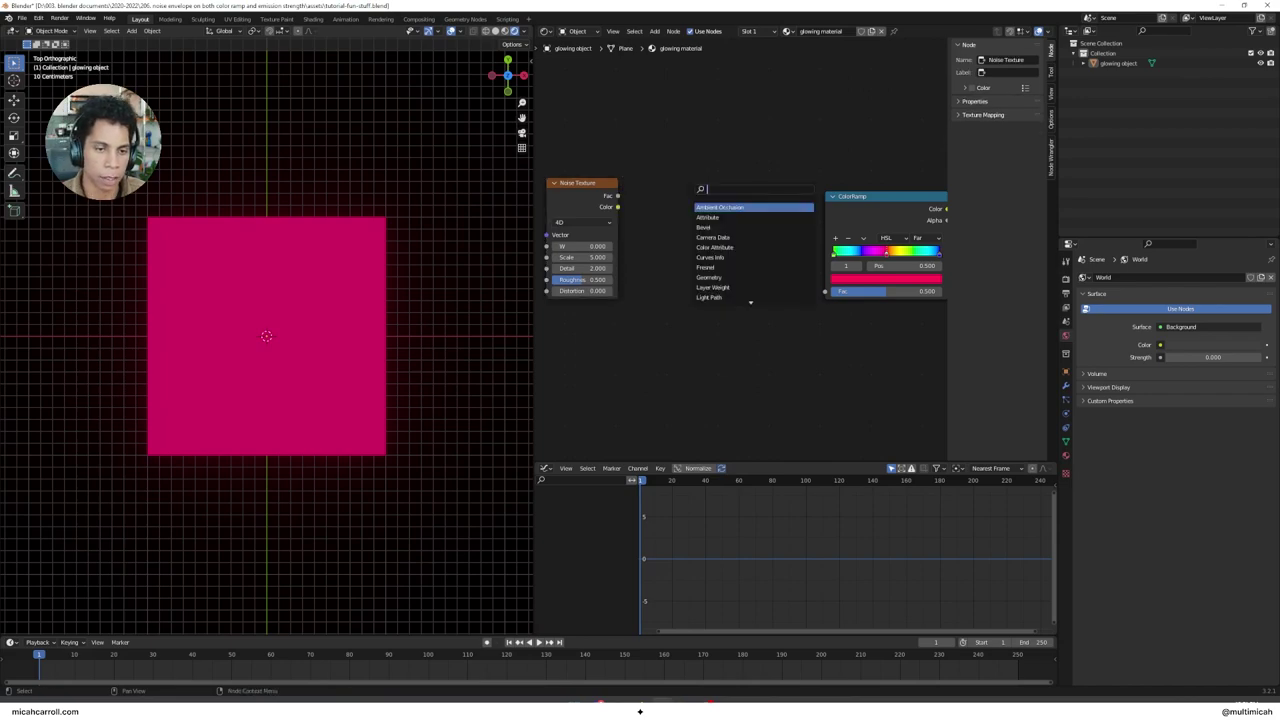
{"action": "type", "text": "mi"}
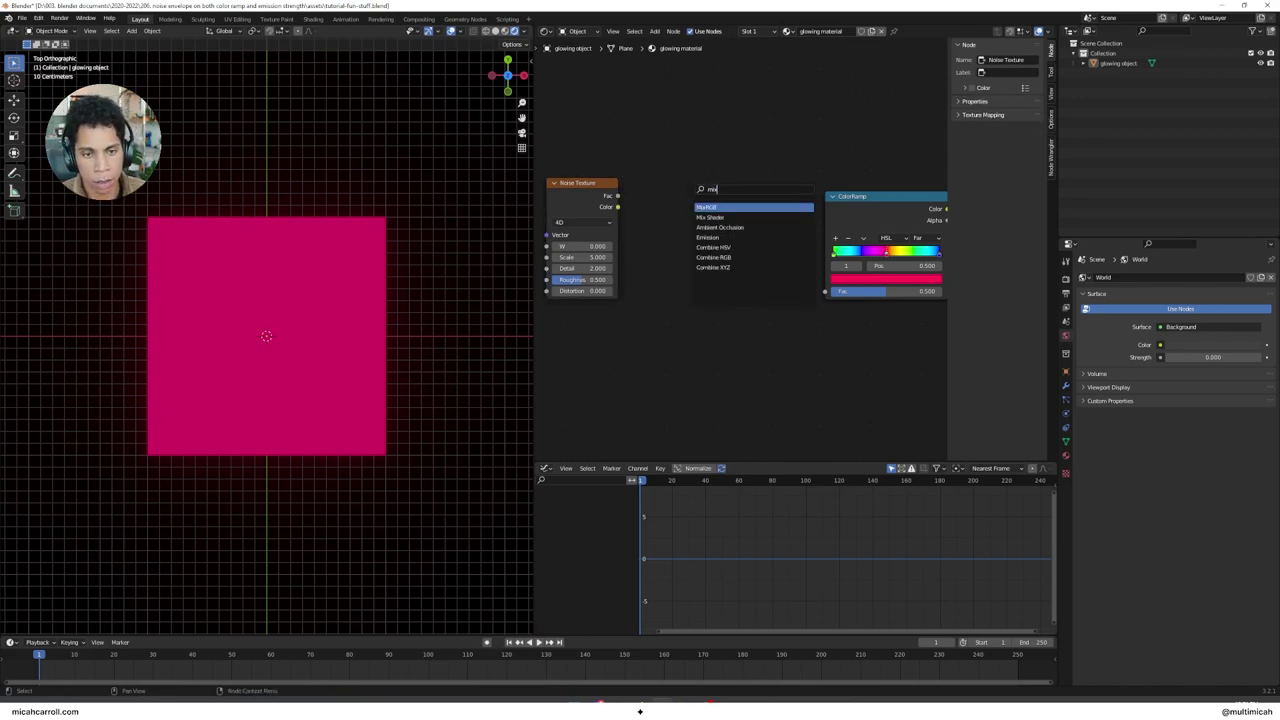
{"action": "key", "text": "Return"}
{"action": "left_click", "coordinate": [690, 185]}
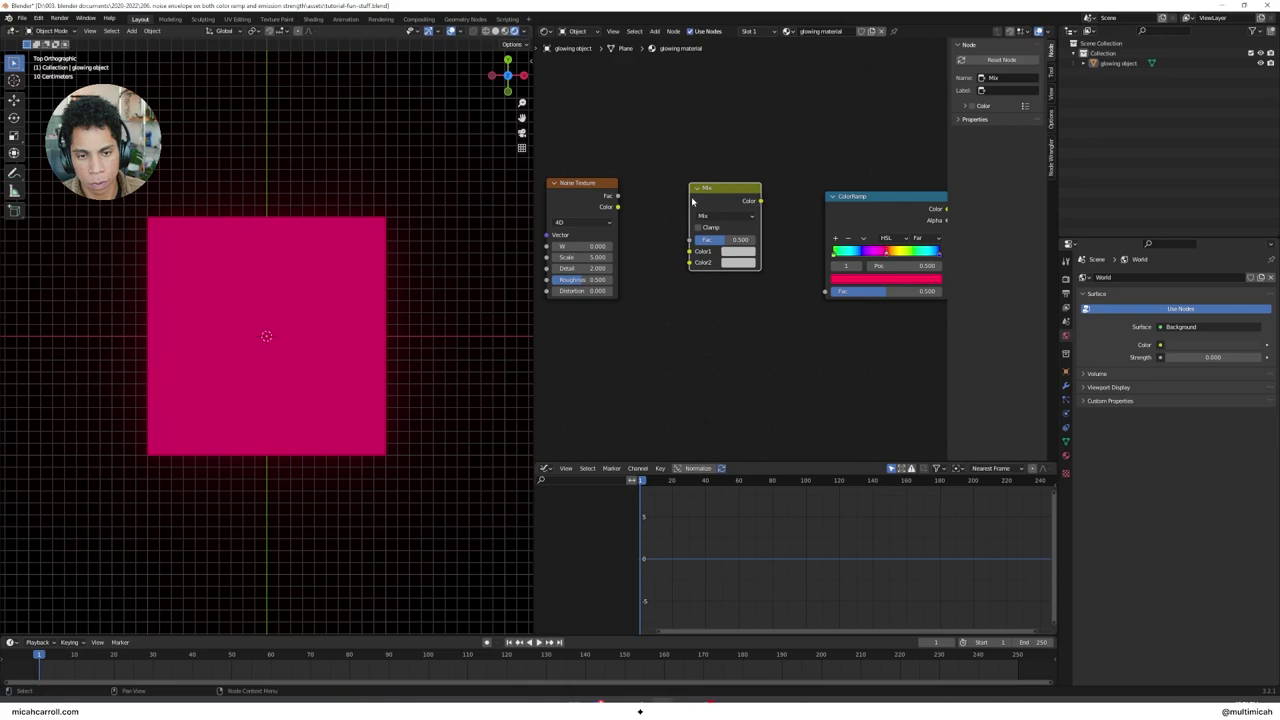
{"action": "left_click_drag", "start_coordinate": [618, 207], "coordinate": [688, 252]}
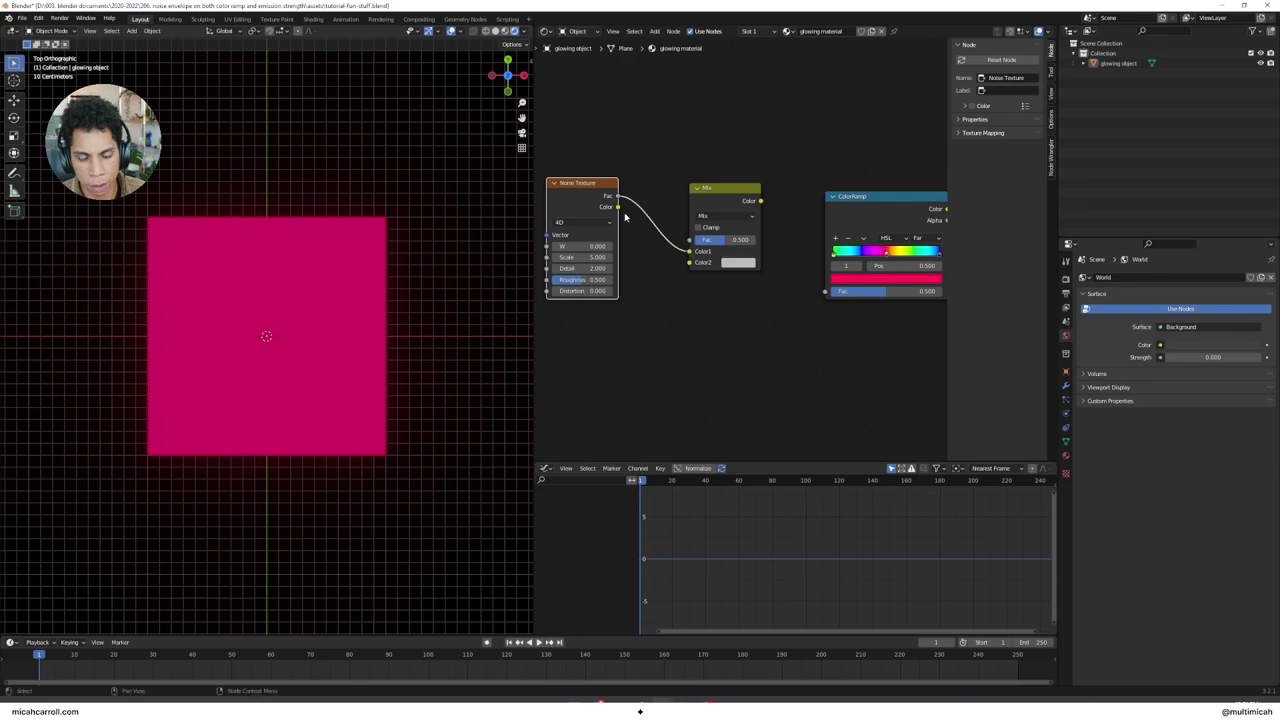
Duplicate the Noise Texture node below the original and connect the copy's Fac output to the Mix node's Color2
{"action": "middle_click_drag", "start_coordinate": [632, 277], "coordinate": [713, 277]}
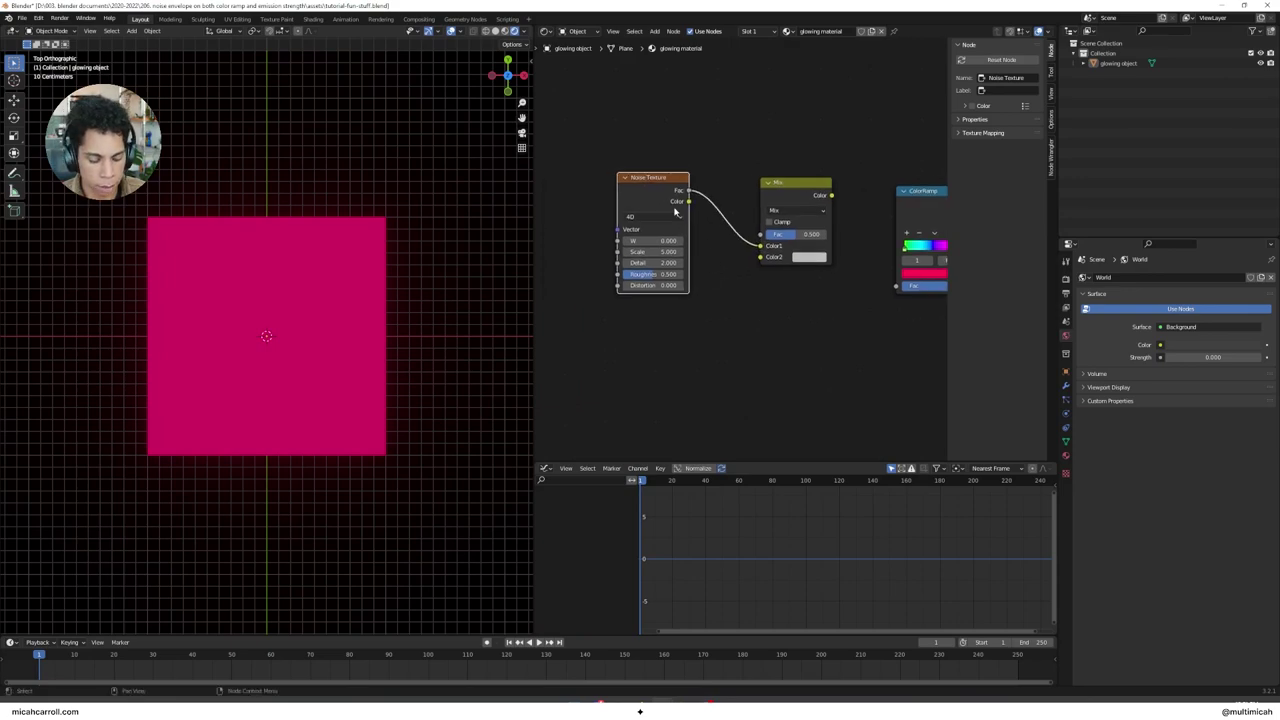
{"action": "key", "text": "shift+d"}
{"action": "left_click", "coordinate": [659, 316]}
{"action": "left_click_drag", "start_coordinate": [688, 317], "coordinate": [760, 258]}
Connect the Mix node's Color output to the ColorRamp's Fac input
{"action": "middle_click_drag", "start_coordinate": [847, 255], "coordinate": [685, 258]}
{"action": "left_click_drag", "start_coordinate": [678, 199], "coordinate": [747, 297]}
{"action": "scroll", "coordinate": [731, 322], "scroll_direction": "down", "scroll_amount": 4}
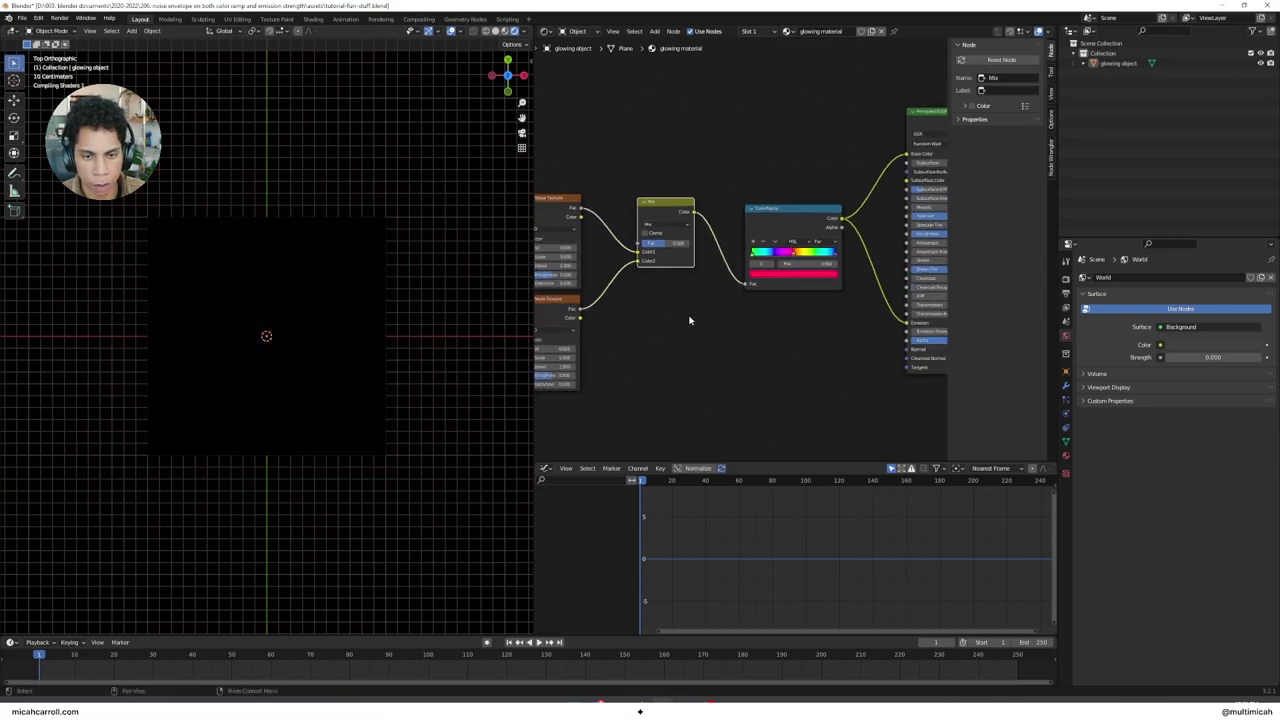
Set the Scale of both Noise Texture nodes to 8
{"action": "middle_click_drag", "start_coordinate": [688, 318], "coordinate": [750, 310]}
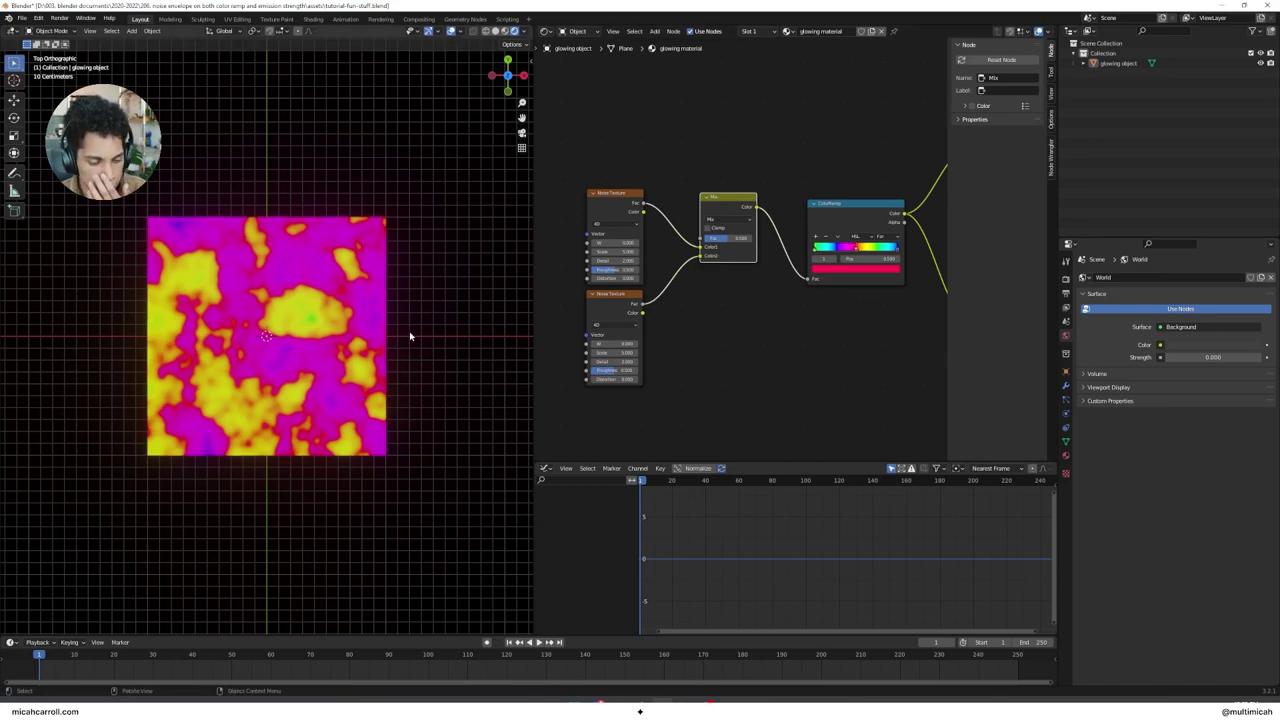
{"action": "scroll", "coordinate": [729, 377], "scroll_direction": "up", "scroll_amount": 2}
{"action": "middle_click_drag", "start_coordinate": [729, 377], "coordinate": [766, 264]}
{"action": "scroll", "coordinate": [823, 379], "scroll_direction": "up", "scroll_amount": 3}
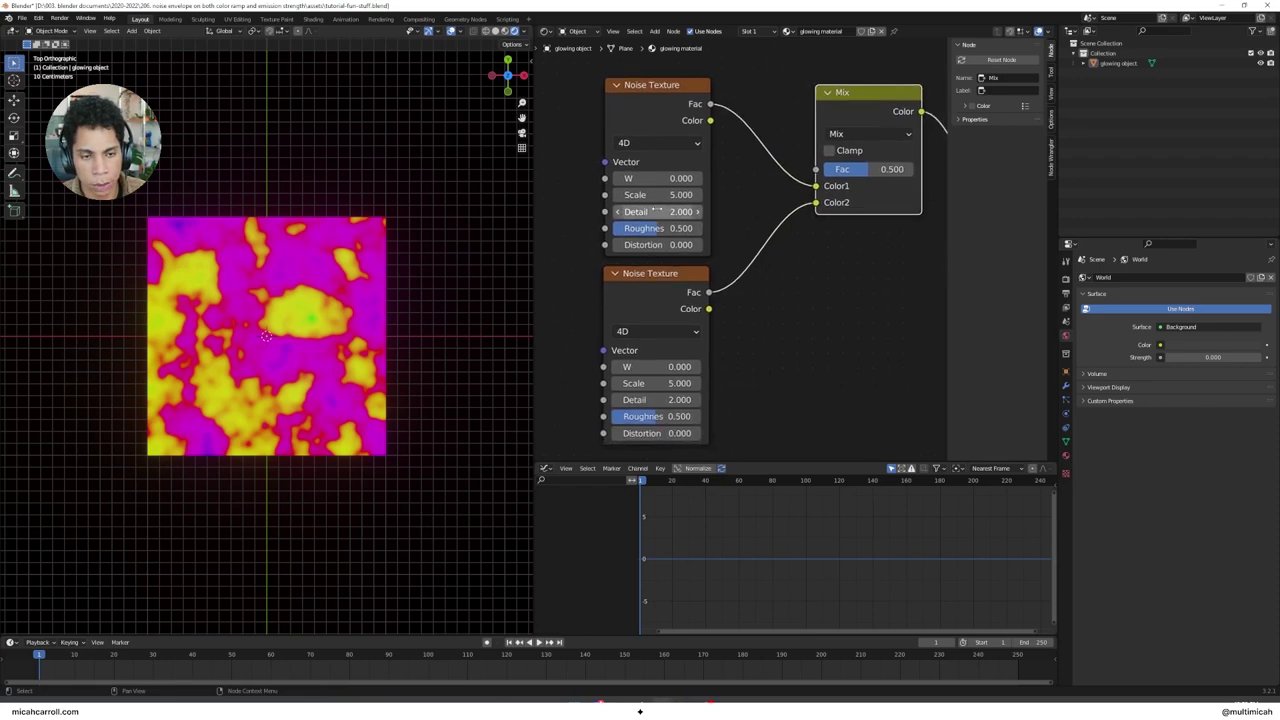
{"action": "double_click", "coordinate": [655, 195]}
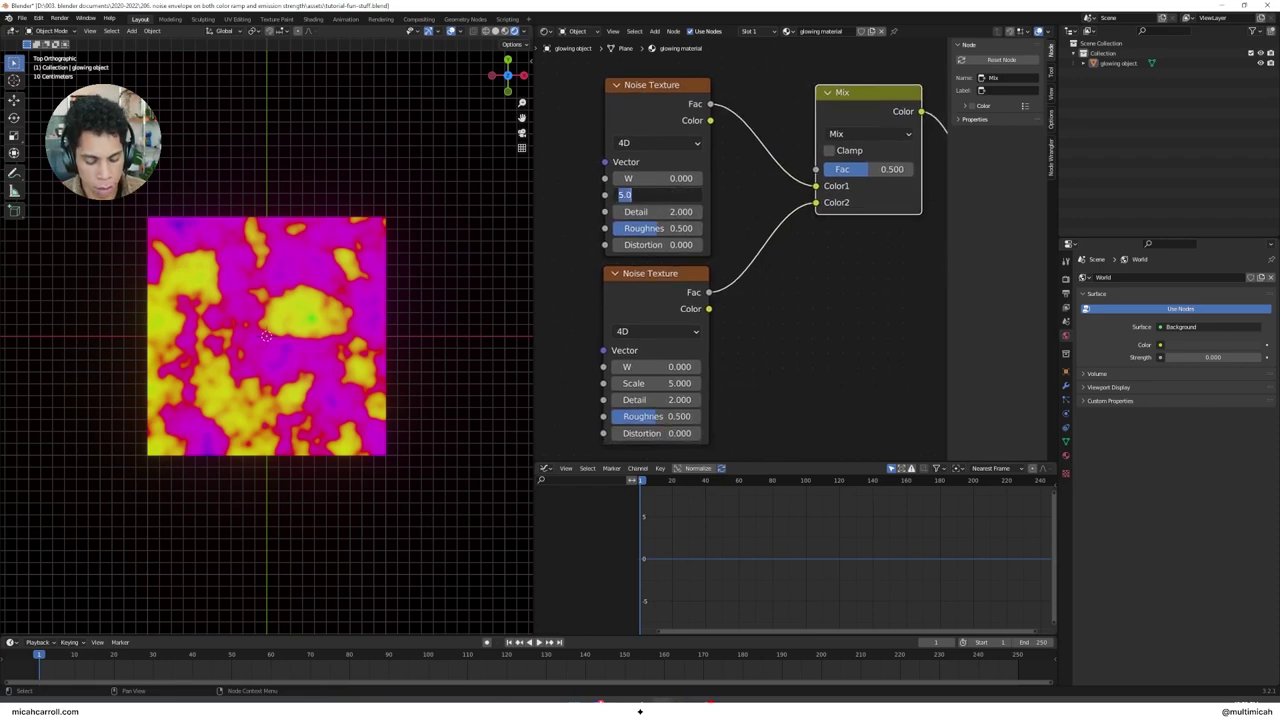
{"action": "type", "text": "8"}
{"action": "key", "text": "Return"}
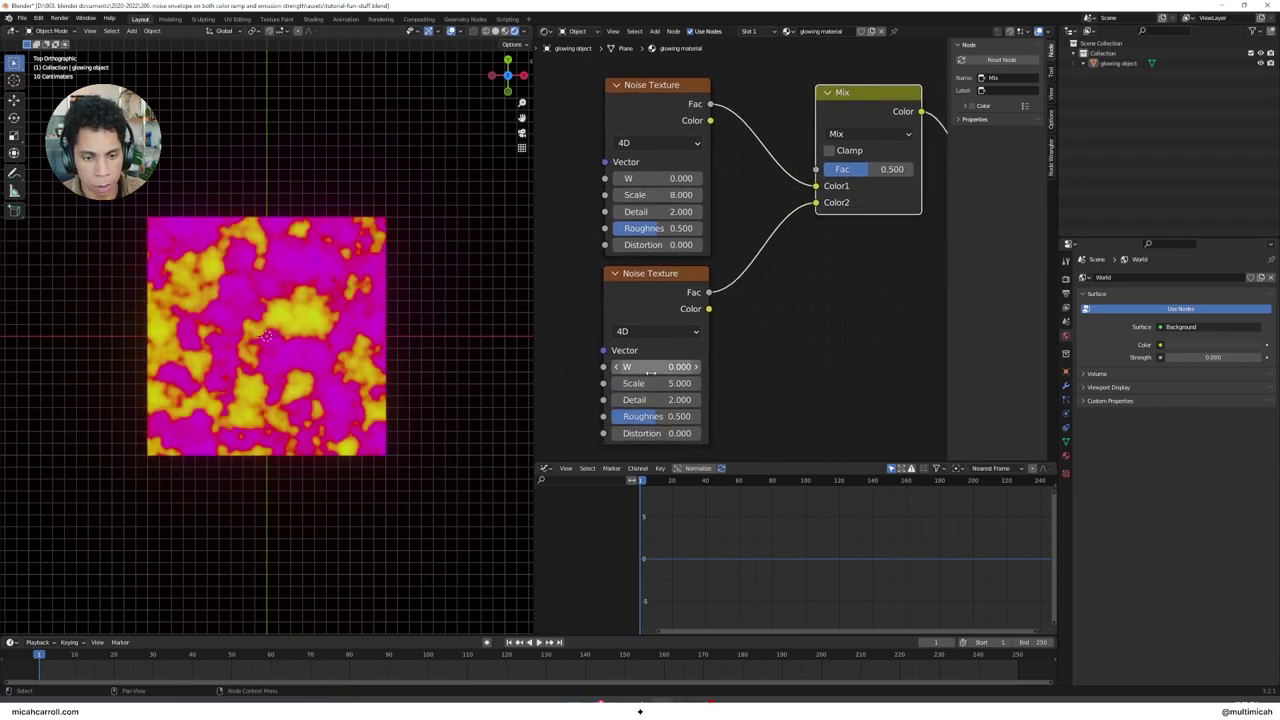
{"action": "key", "text": "ctrl+v"}
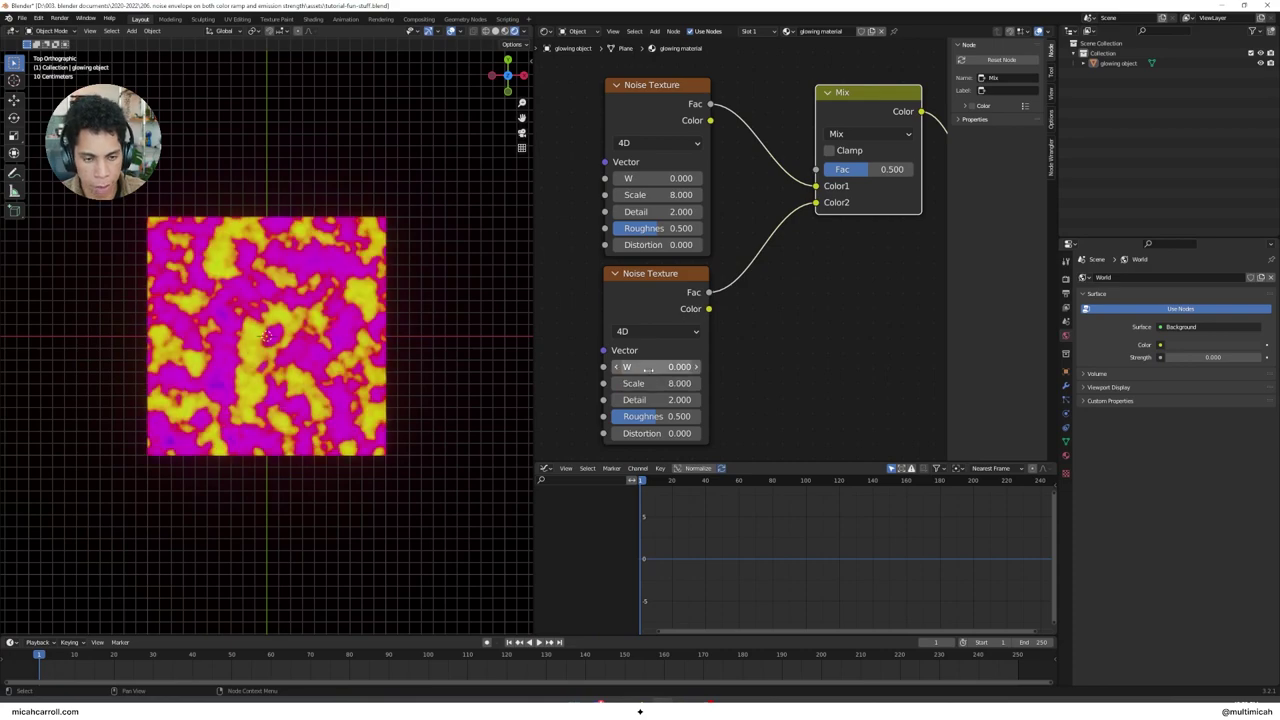
Set the Detail of both Noise Texture nodes to 0
{"action": "left_click", "coordinate": [655, 213]}
{"action": "left_click", "coordinate": [743, 229]}
{"action": "left_click", "coordinate": [677, 212]}
{"action": "type", "text": "0"}
{"action": "key", "text": "Return"}
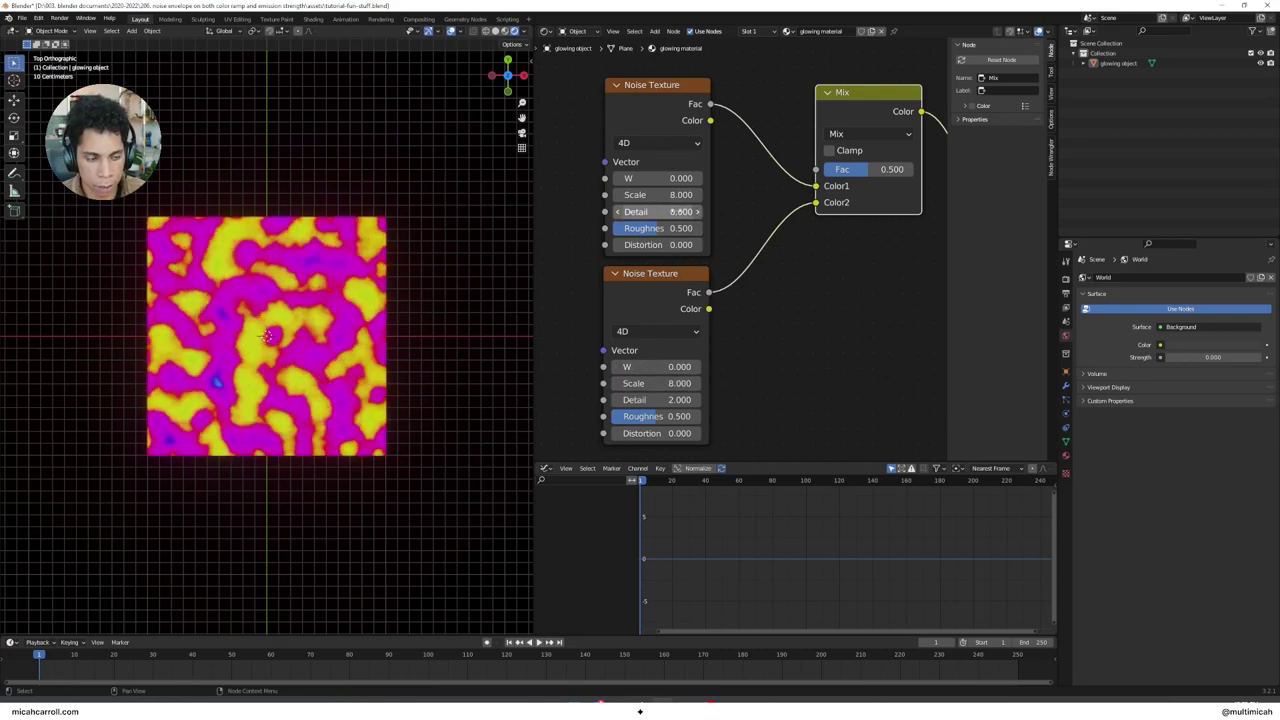
{"action": "key", "text": "ctrl+v"}
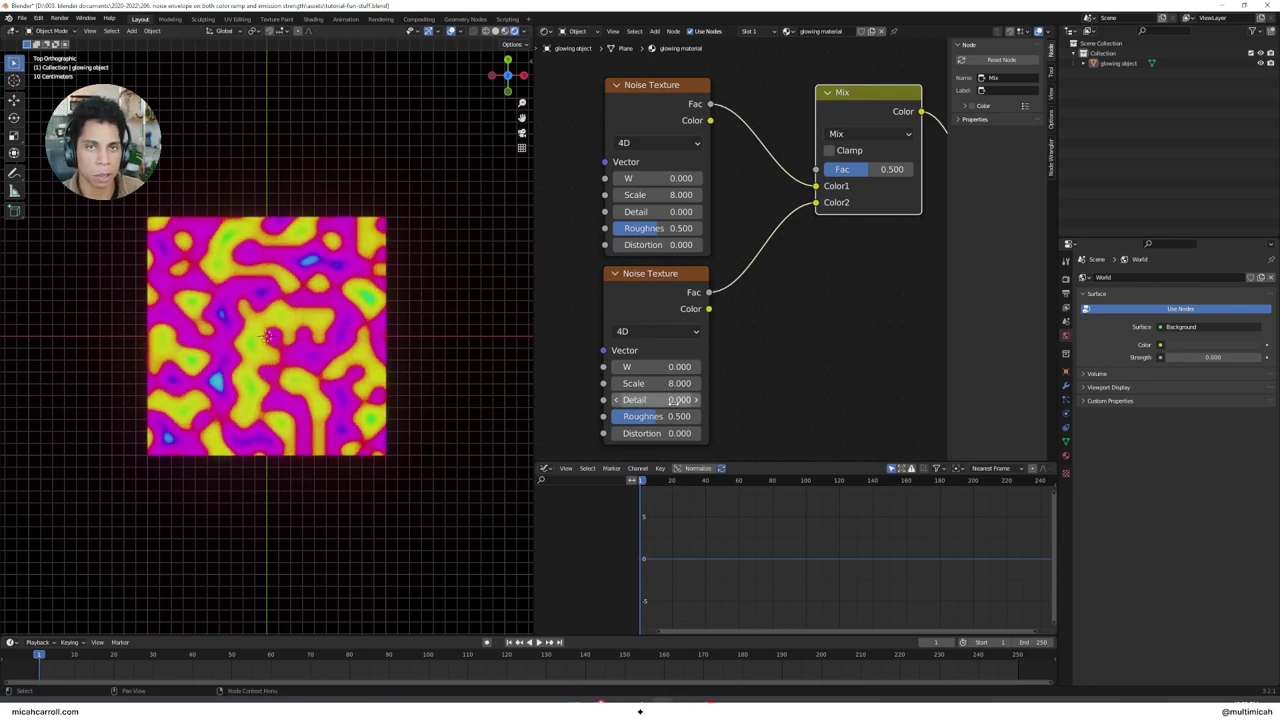
{"action": "left_click", "coordinate": [771, 336]}
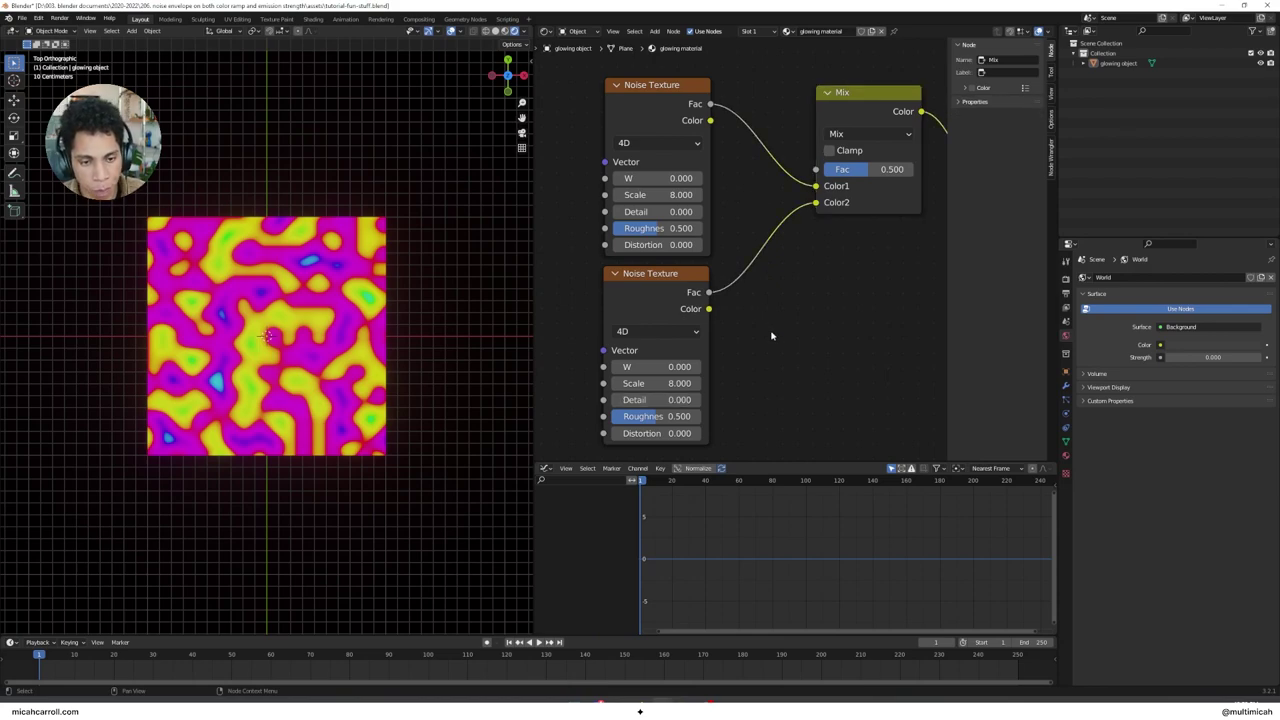
{"action": "scroll", "coordinate": [792, 345], "scroll_direction": "down", "scroll_amount": 3}
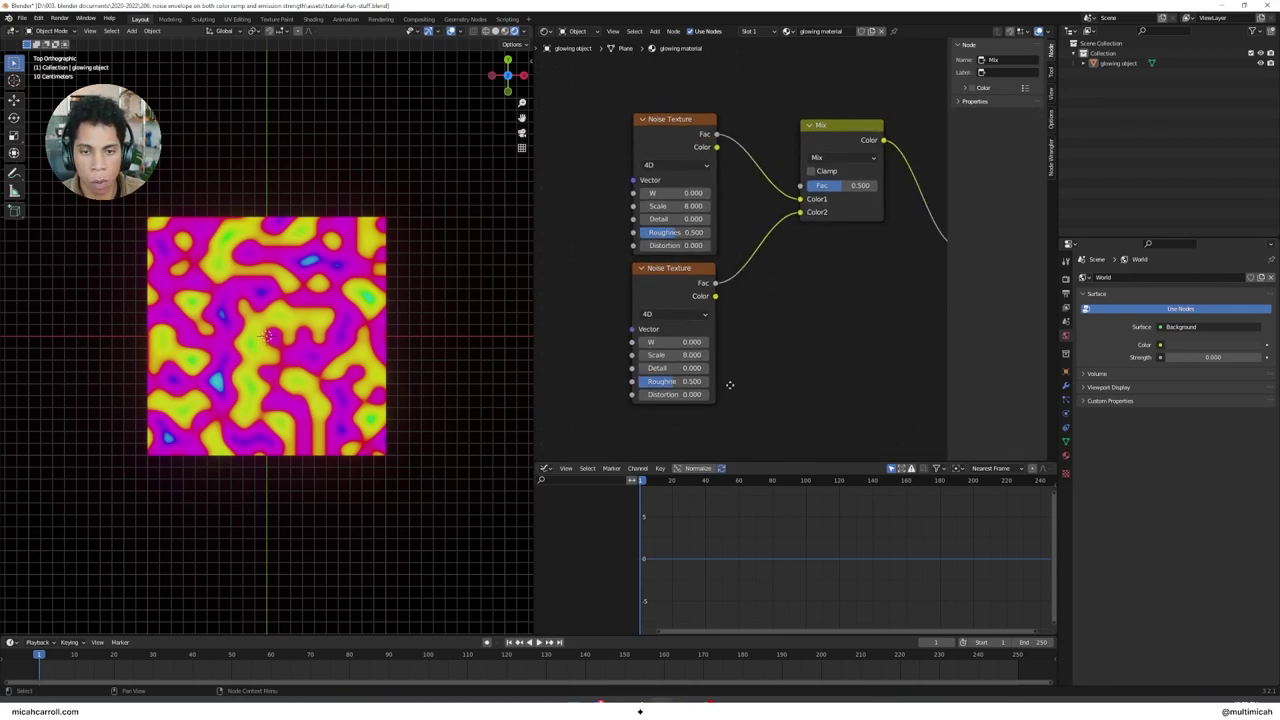
Move to frame 0, try out a higher W value on the upper Noise Texture, and reset its W to 0
{"action": "left_click", "coordinate": [638, 480]}
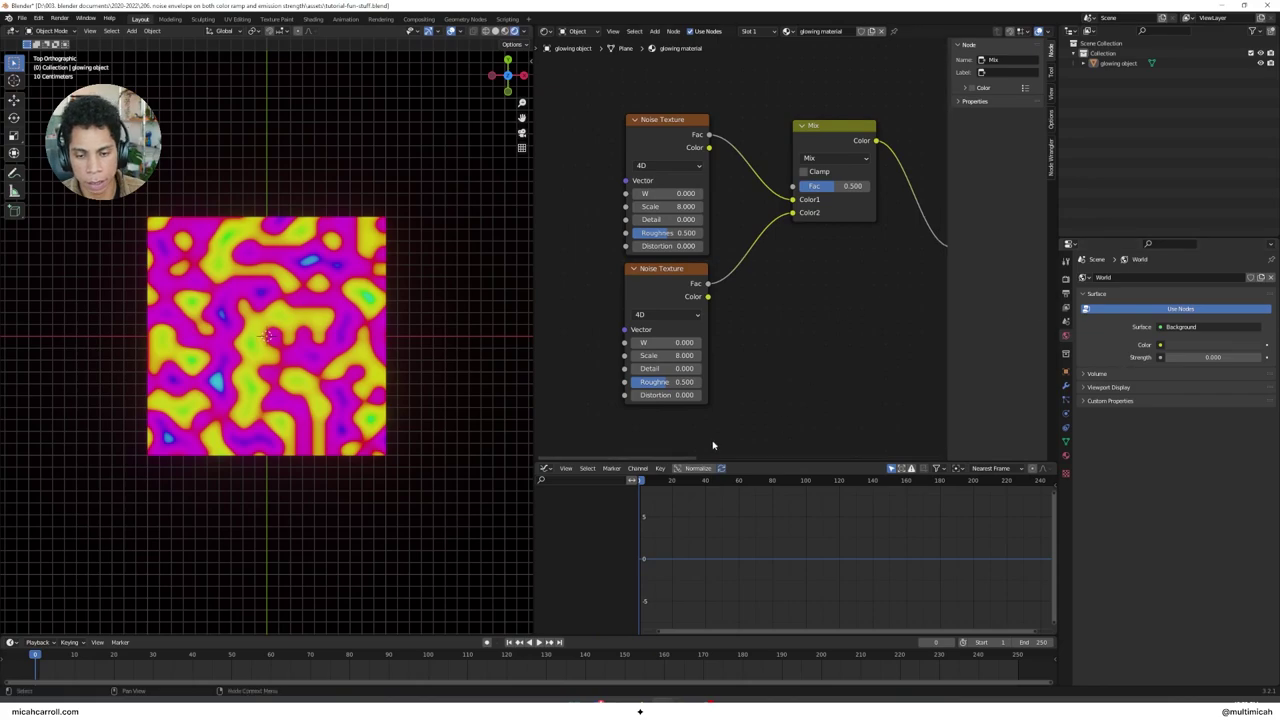
{"action": "left_click_drag", "start_coordinate": [665, 193], "coordinate": [805, 193]}
{"action": "key", "text": "Escape"}
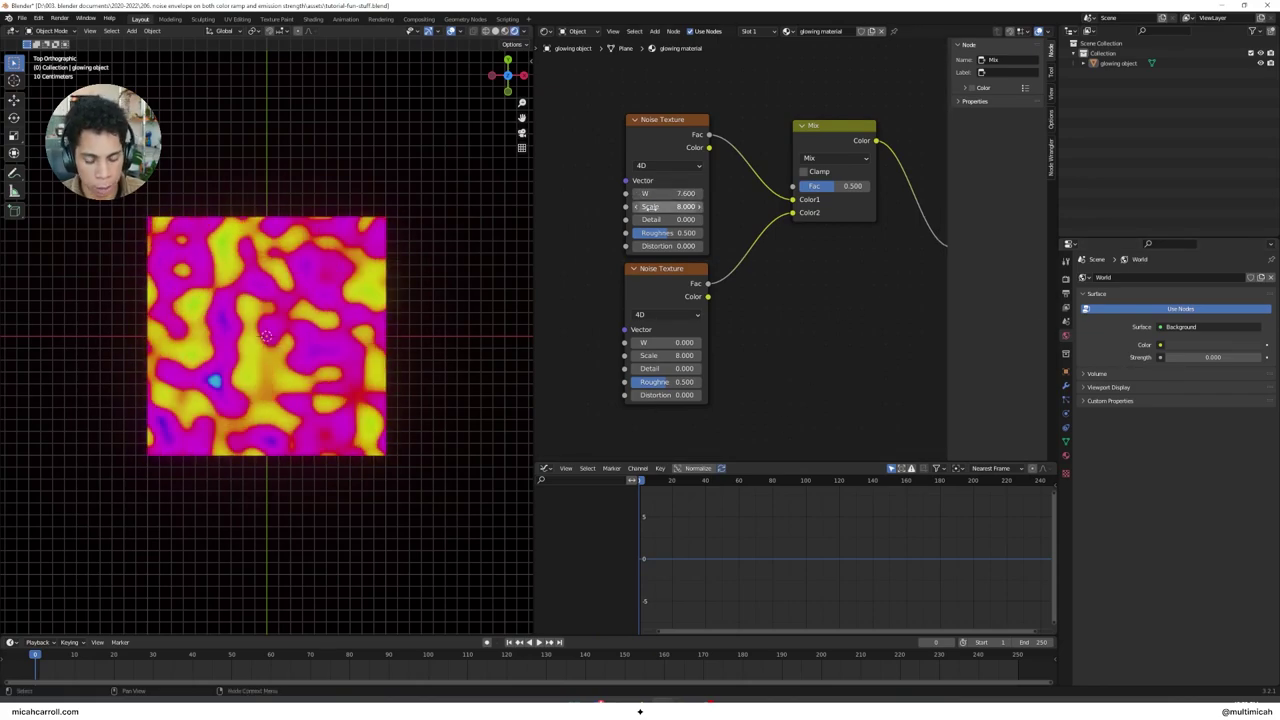
{"action": "left_click", "coordinate": [656, 193]}
{"action": "type", "text": "0"}
{"action": "key", "text": "Return"}
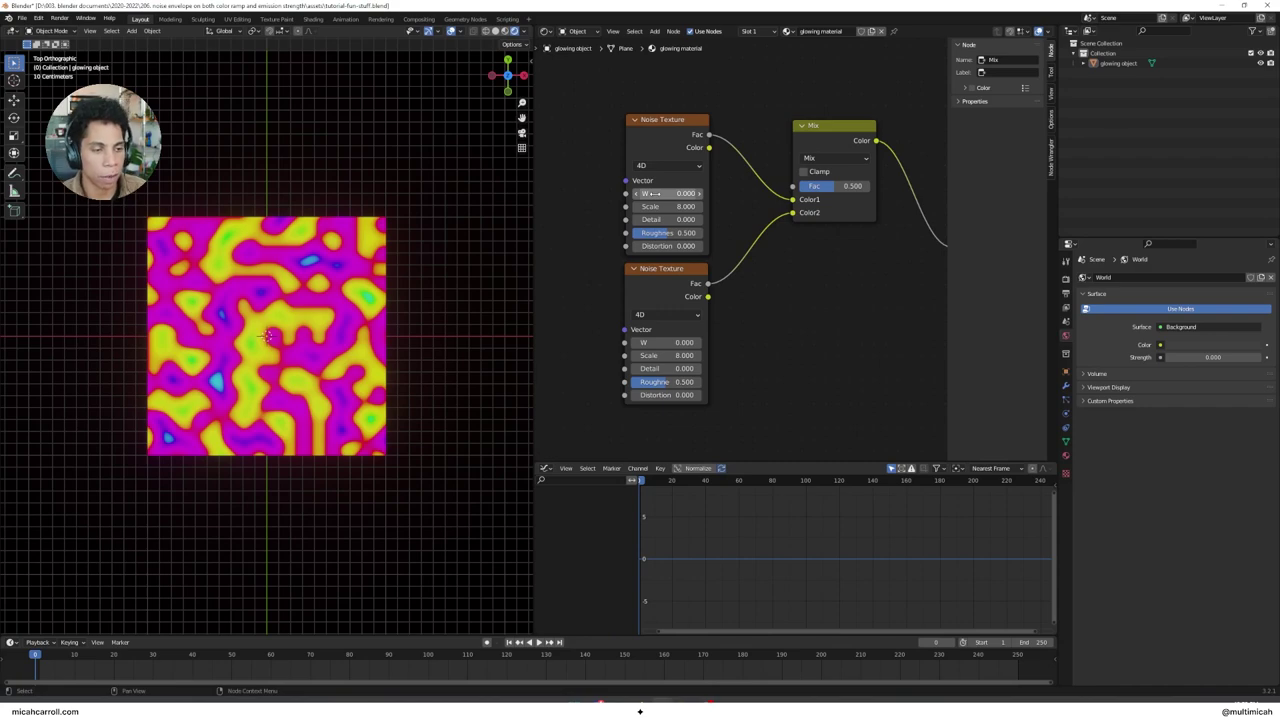
Set the Mix node's Fac to 0
{"action": "middle_click_drag", "start_coordinate": [802, 325], "coordinate": [780, 329]}
{"action": "left_click_drag", "start_coordinate": [808, 190], "coordinate": [770, 190]}
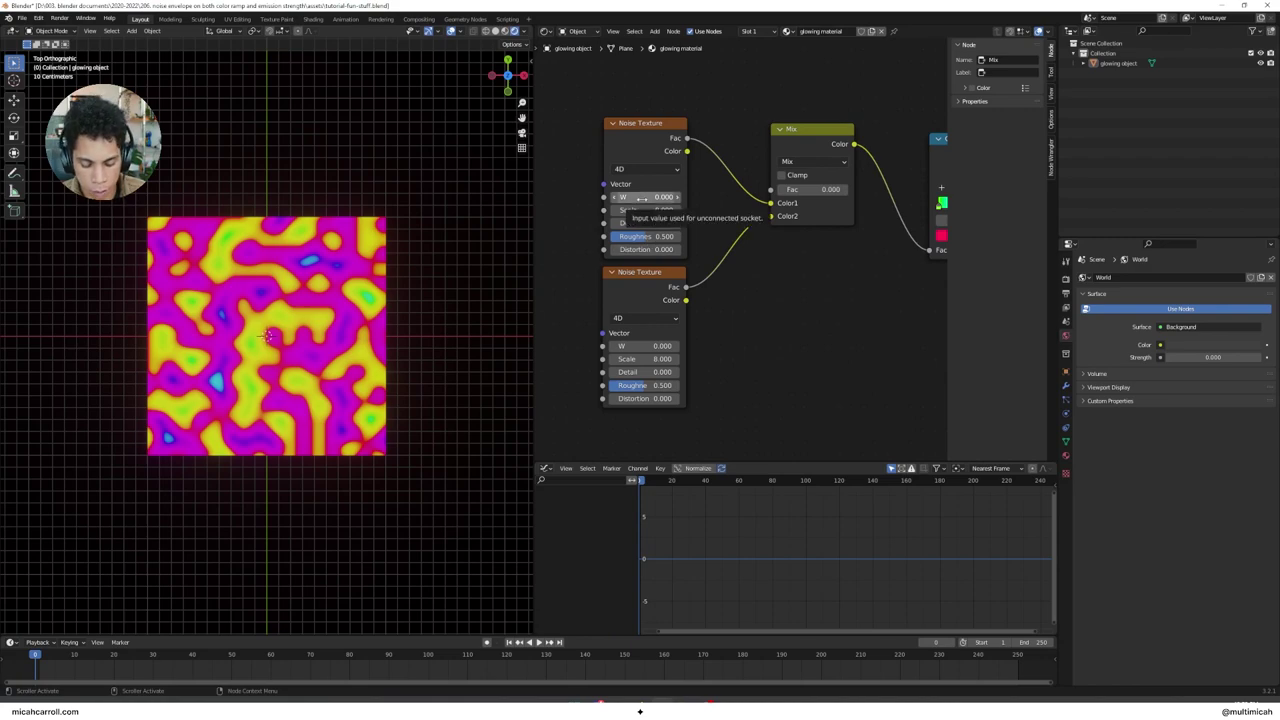
Keyframe the upper Noise Texture's W at 0 on frame 0 and at 1 on frame 250
{"action": "key", "text": "i"}
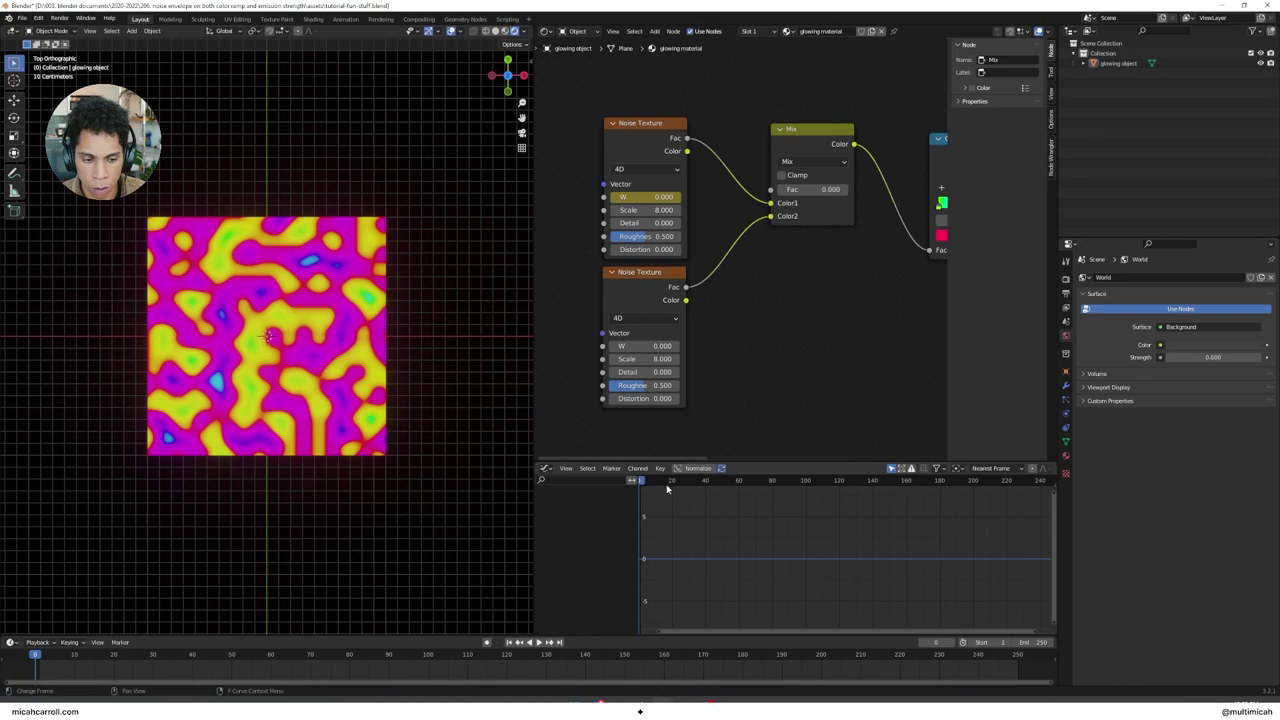
{"action": "left_click_drag", "start_coordinate": [652, 482], "coordinate": [805, 525]}
{"action": "left_click_drag", "start_coordinate": [940, 656], "coordinate": [1019, 658]}
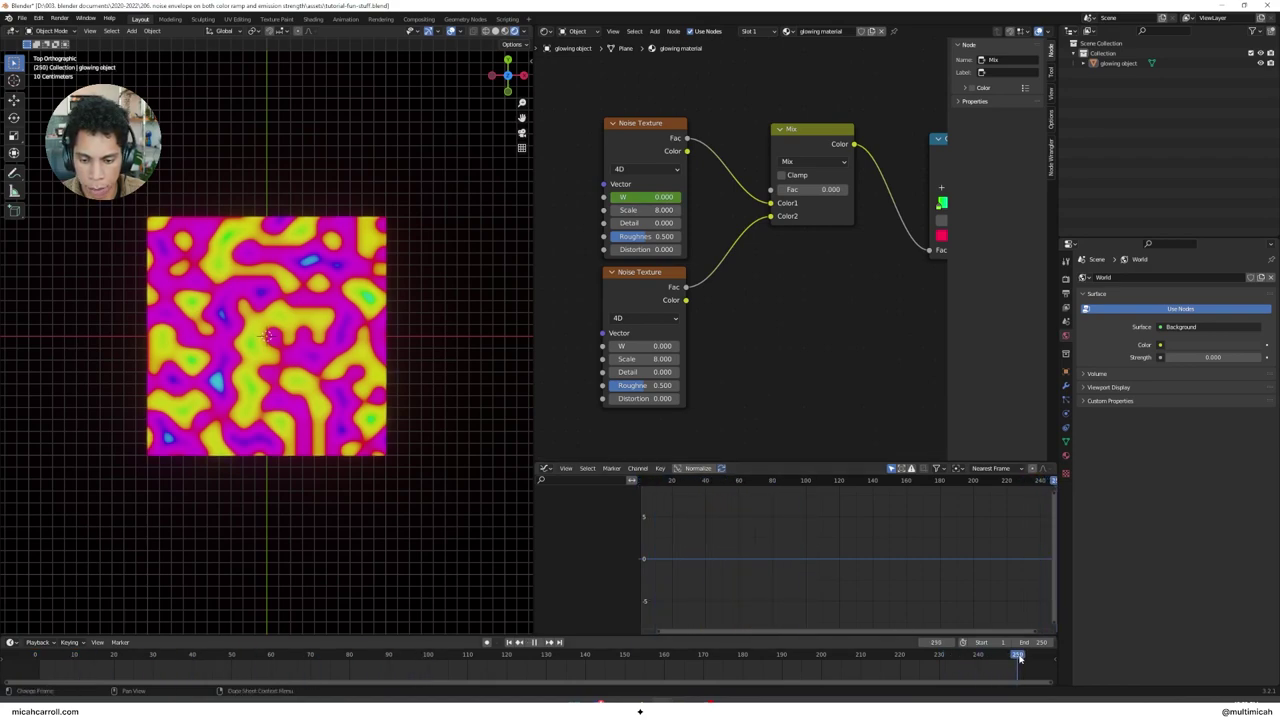
{"action": "left_click", "coordinate": [659, 196]}
{"action": "type", "text": "1"}
{"action": "key", "text": "Return"}
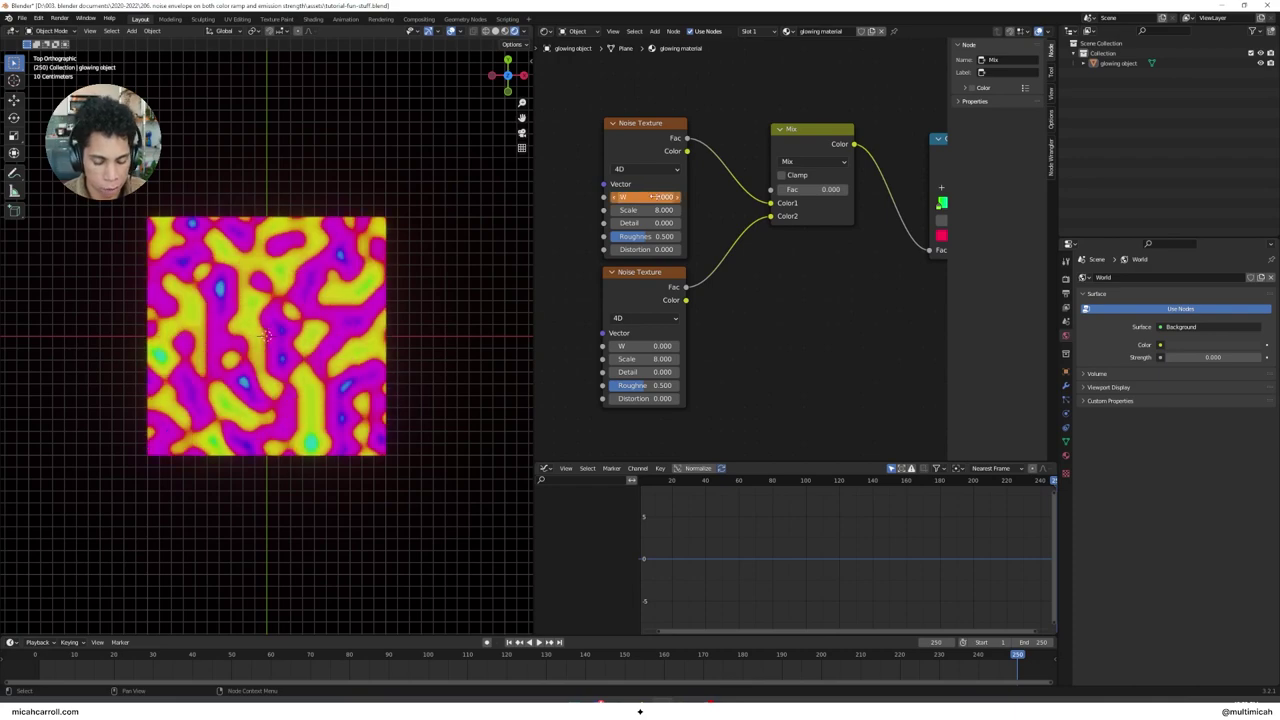
{"action": "key", "text": "i"}
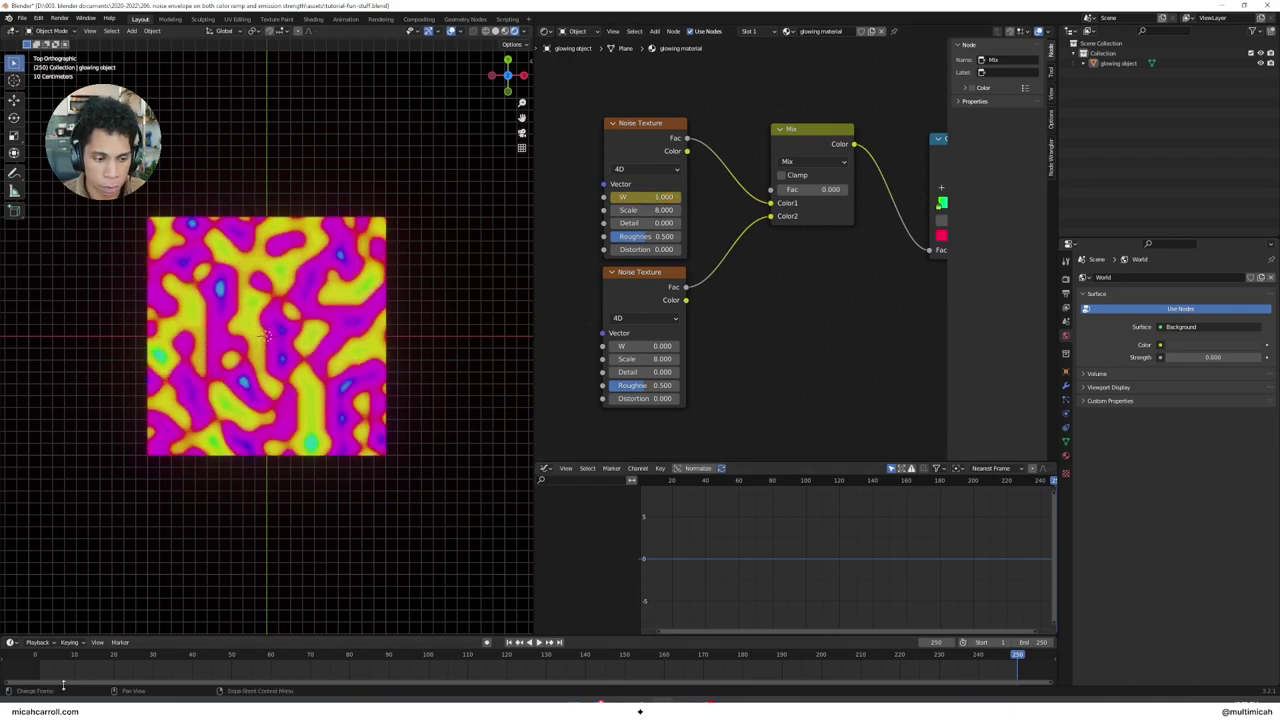
Keyframe the lower Noise Texture's W at -1 on frame 0 and at 0 on frame 250
{"action": "left_click_drag", "start_coordinate": [45, 663], "coordinate": [35, 663]}
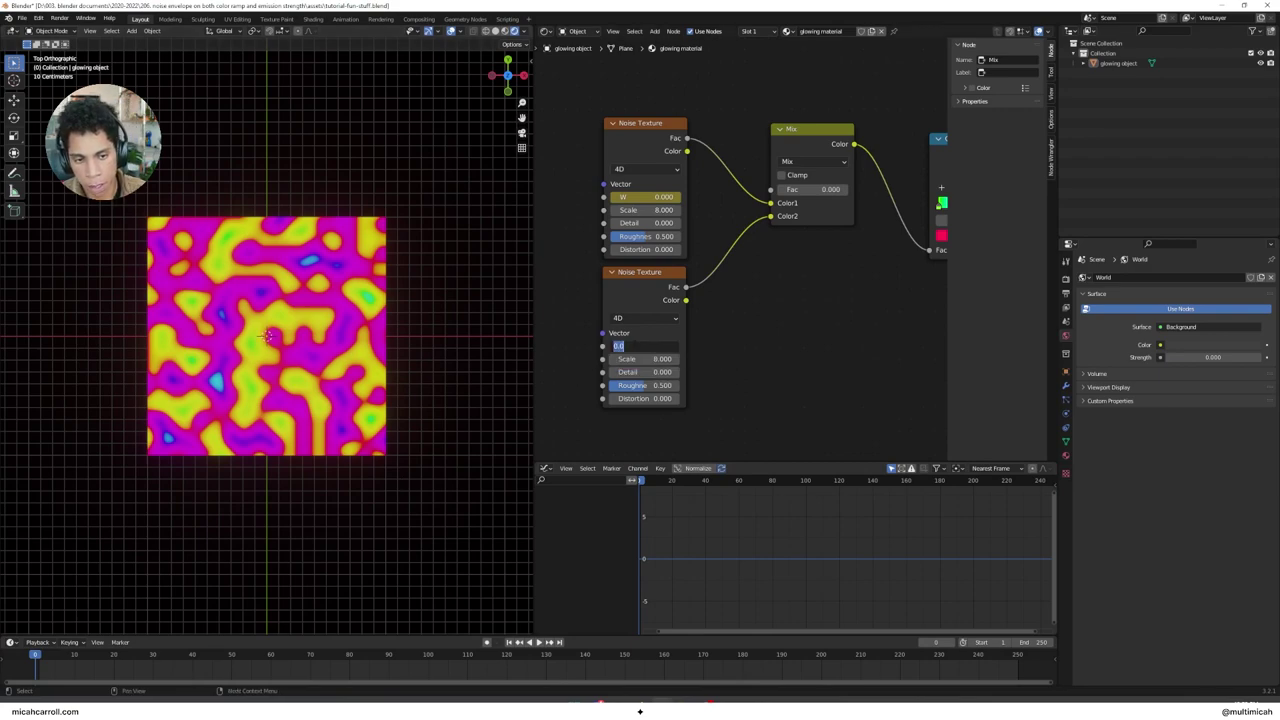
{"action": "left_click", "coordinate": [633, 345]}
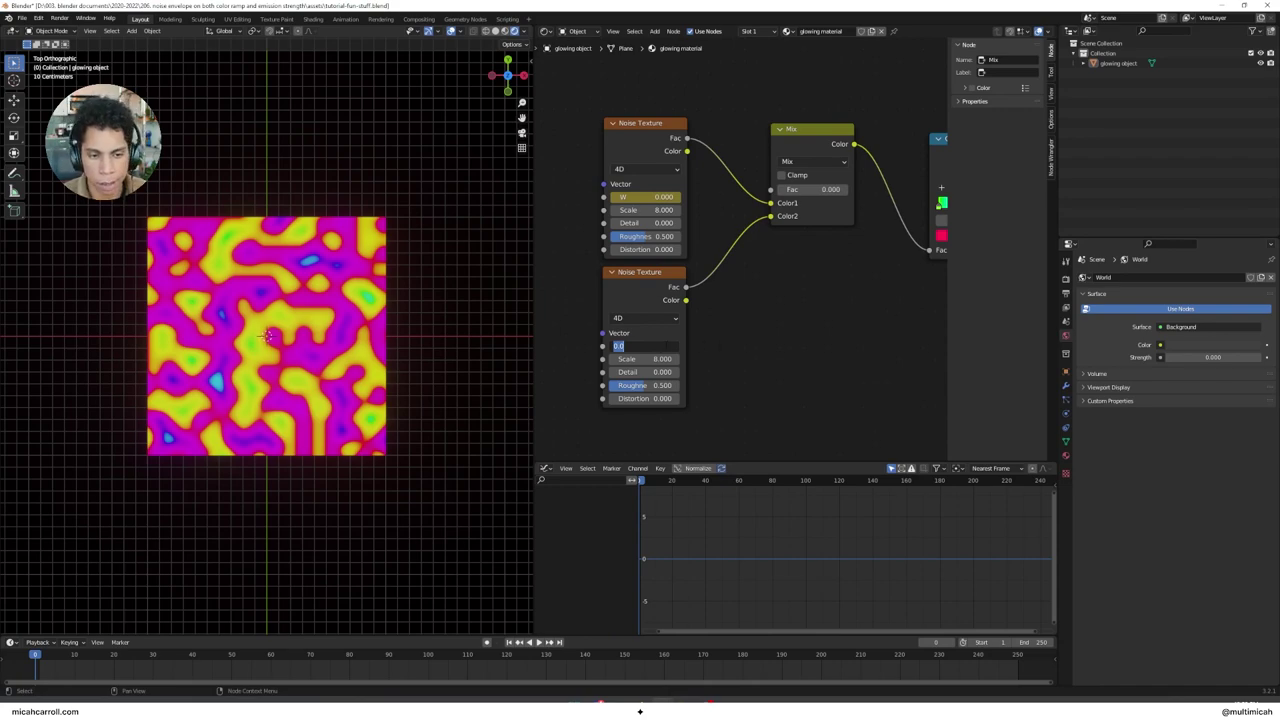
{"action": "type", "text": "-1"}
{"action": "key", "text": "Return"}
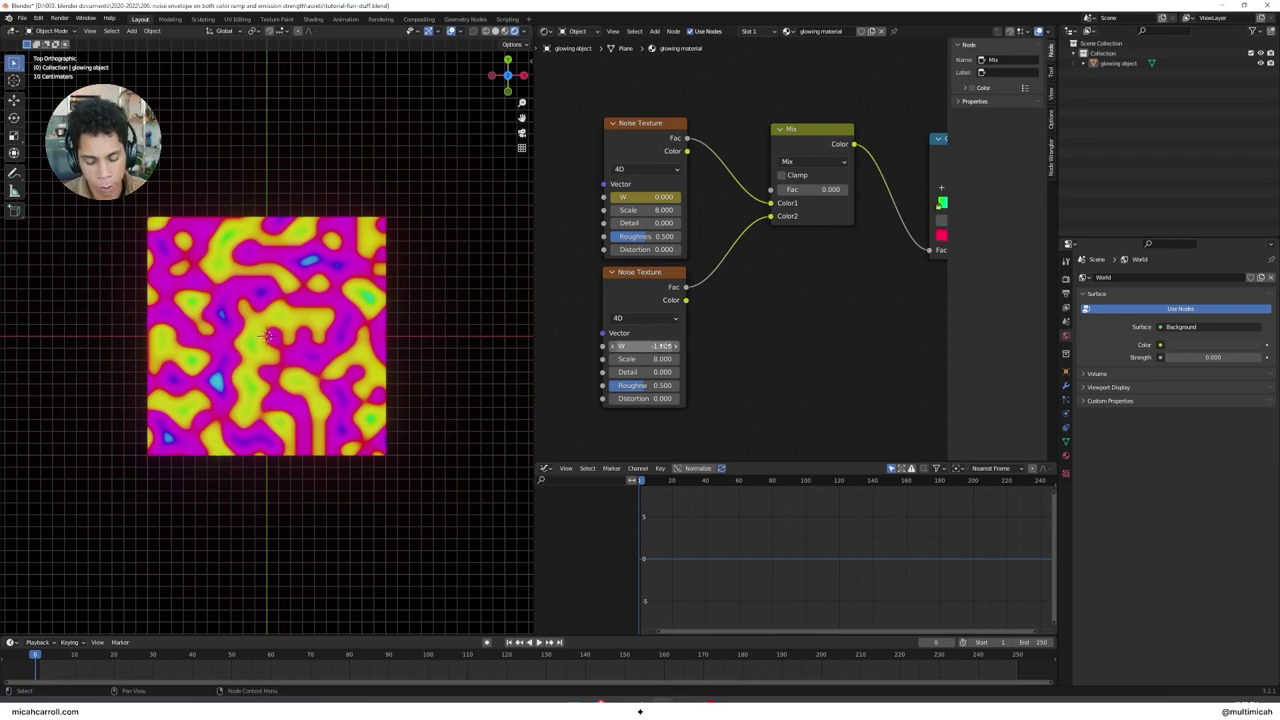
{"action": "key", "text": "i"}
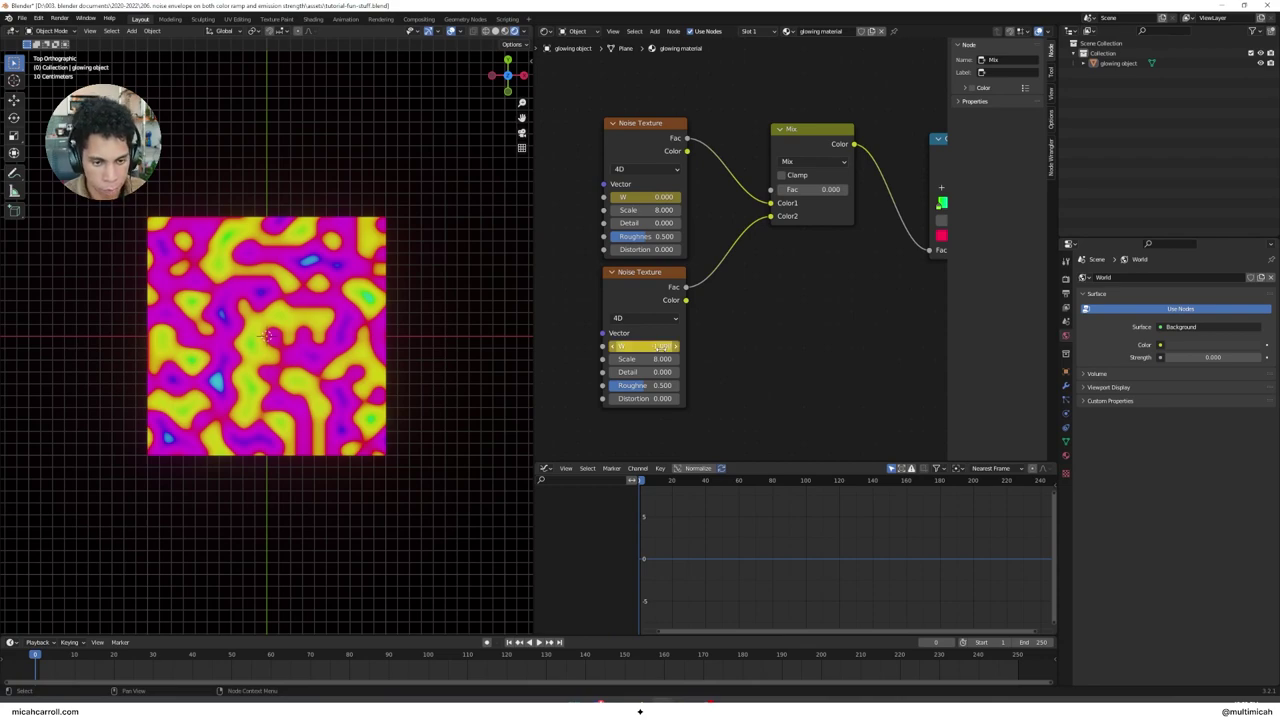
{"action": "left_click", "coordinate": [1018, 656]}
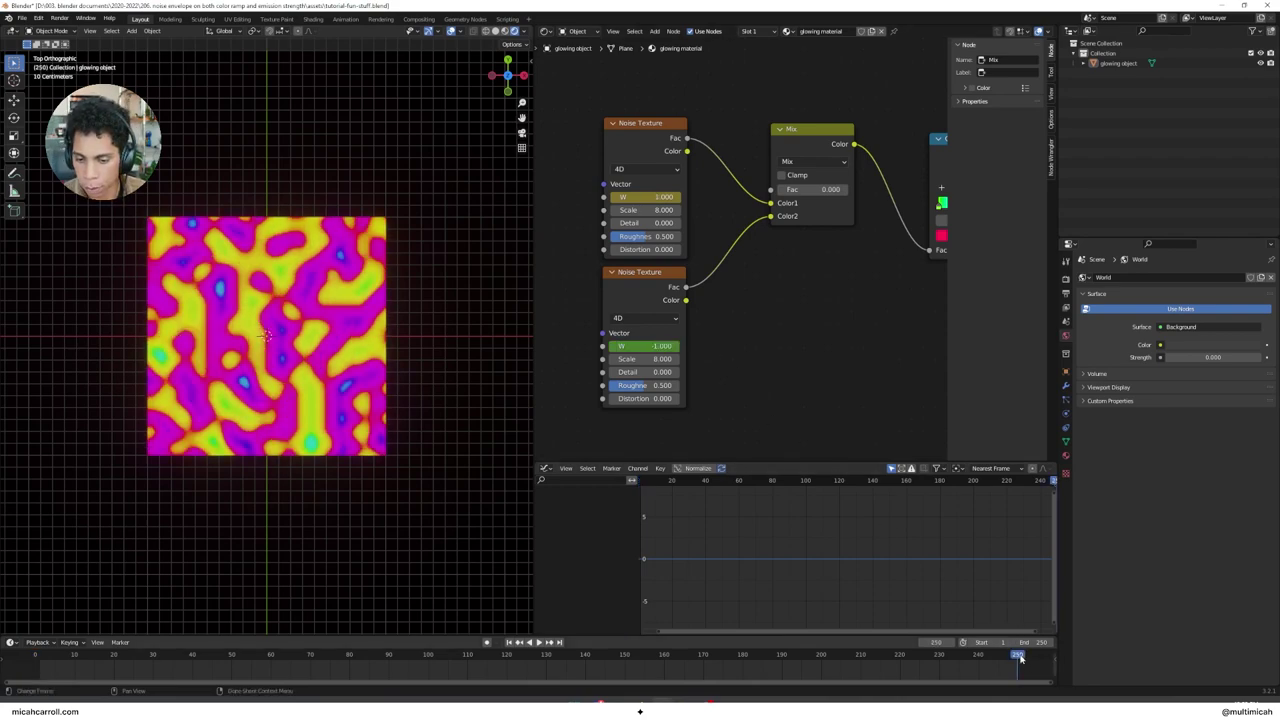
{"action": "double_click", "coordinate": [645, 346]}
{"action": "type", "text": "0"}
{"action": "key", "text": "Return"}
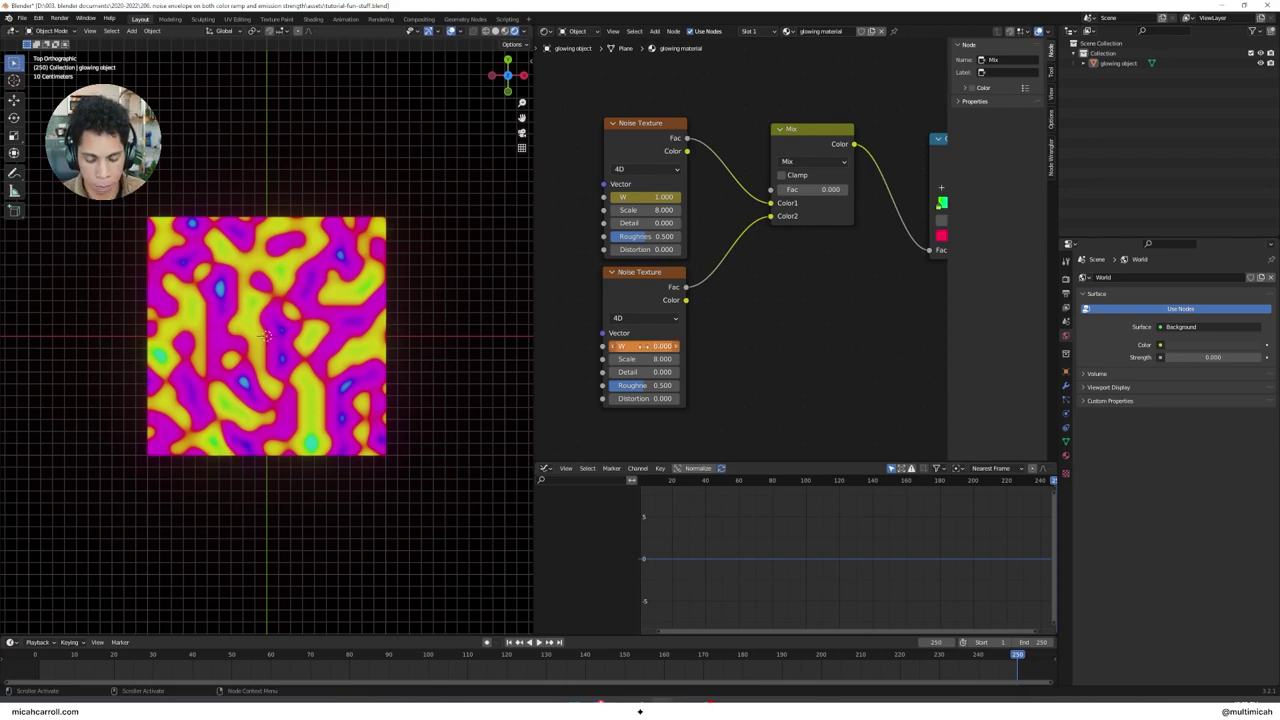
{"action": "key", "text": "i"}
Return to frame 0 and keyframe the Mix node's Fac at 0 there and at 1 on frame 250
{"action": "left_click", "coordinate": [42, 661]}
{"action": "key", "text": "space"}
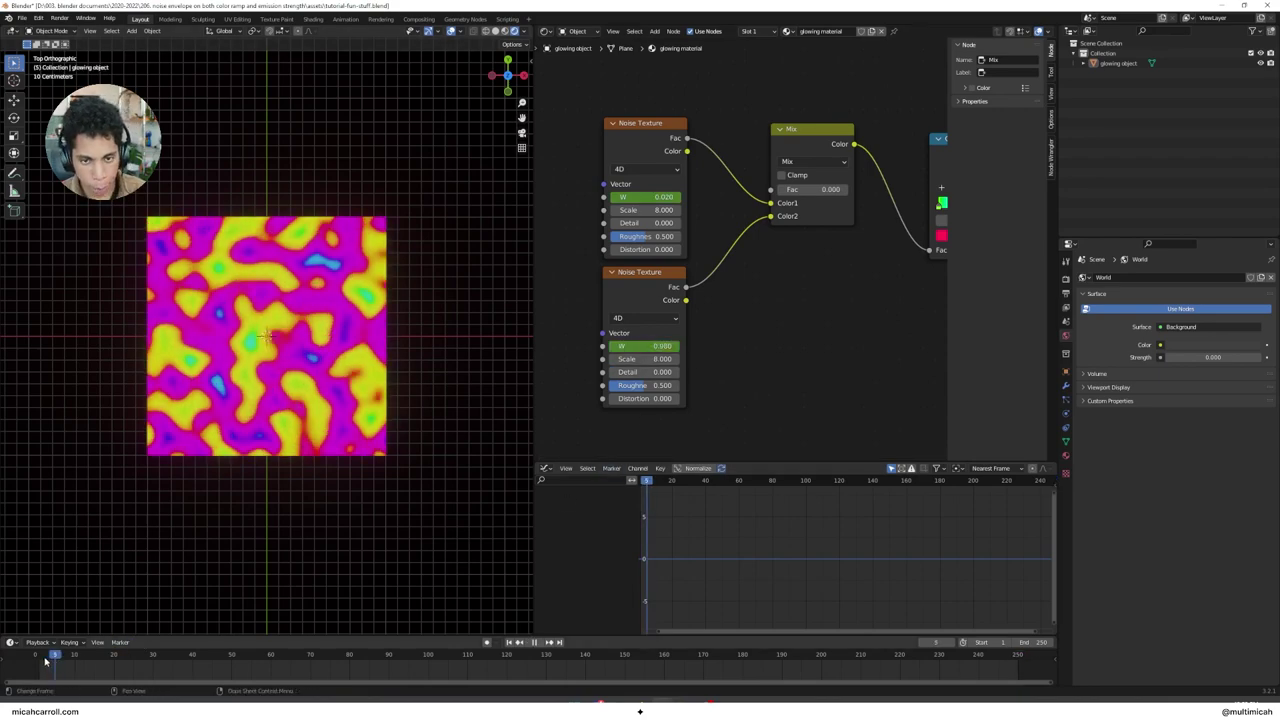
{"action": "mouse_move", "coordinate": [42, 656]}
{"action": "left_mouse_down"}
{"action": "mouse_move", "coordinate": [5, 658]}
{"action": "mouse_move", "coordinate": [928, 658]}
{"action": "mouse_move", "coordinate": [34, 657]}
{"action": "left_mouse_up"}
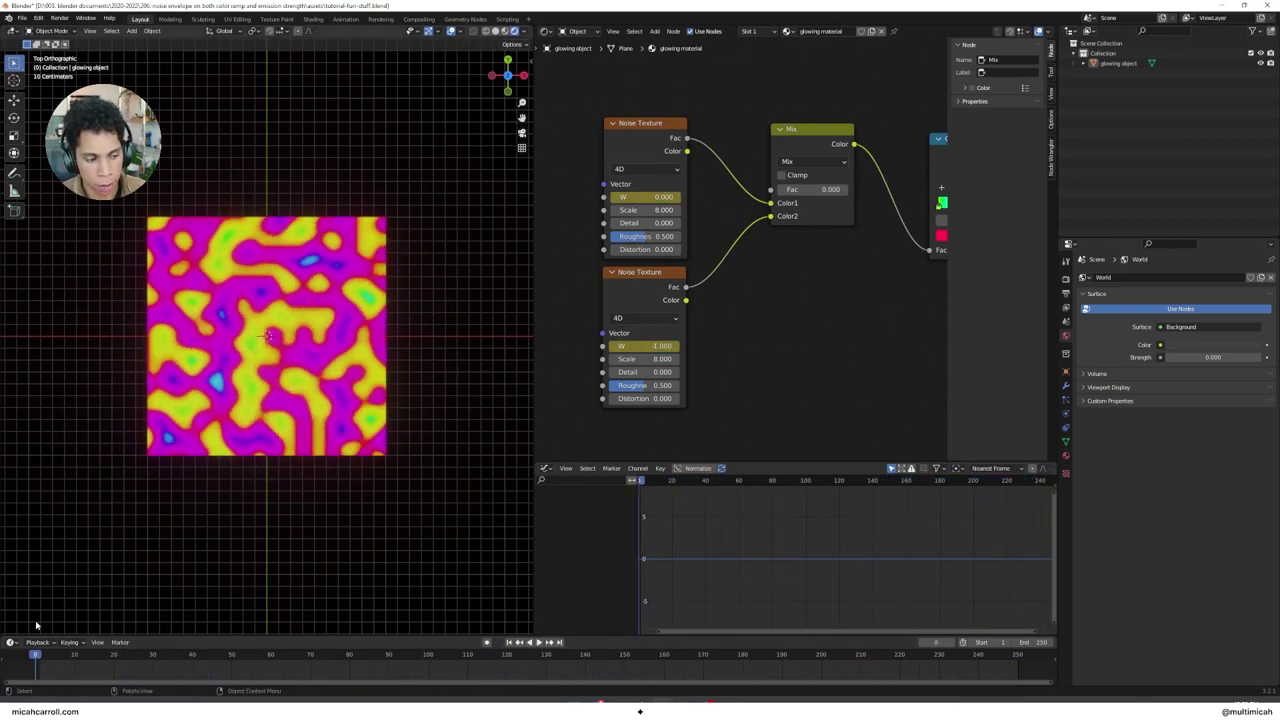
{"action": "left_click", "coordinate": [806, 190]}
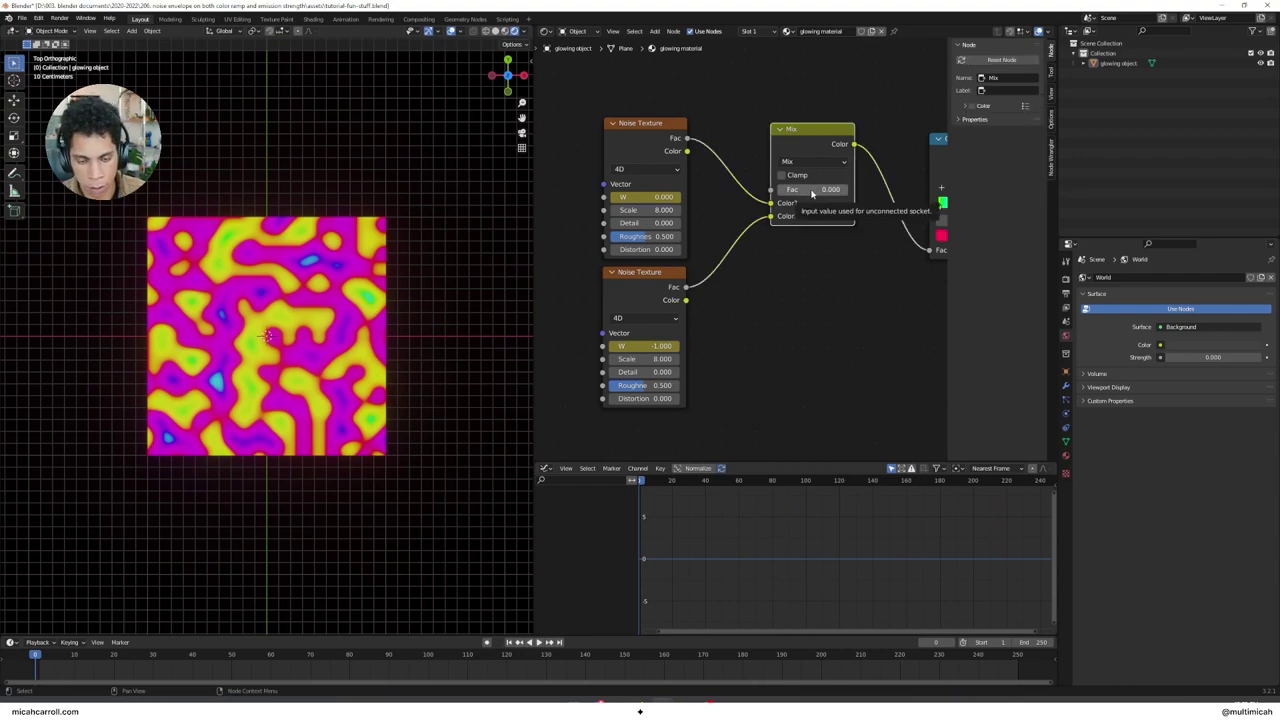
{"action": "key", "text": "i"}
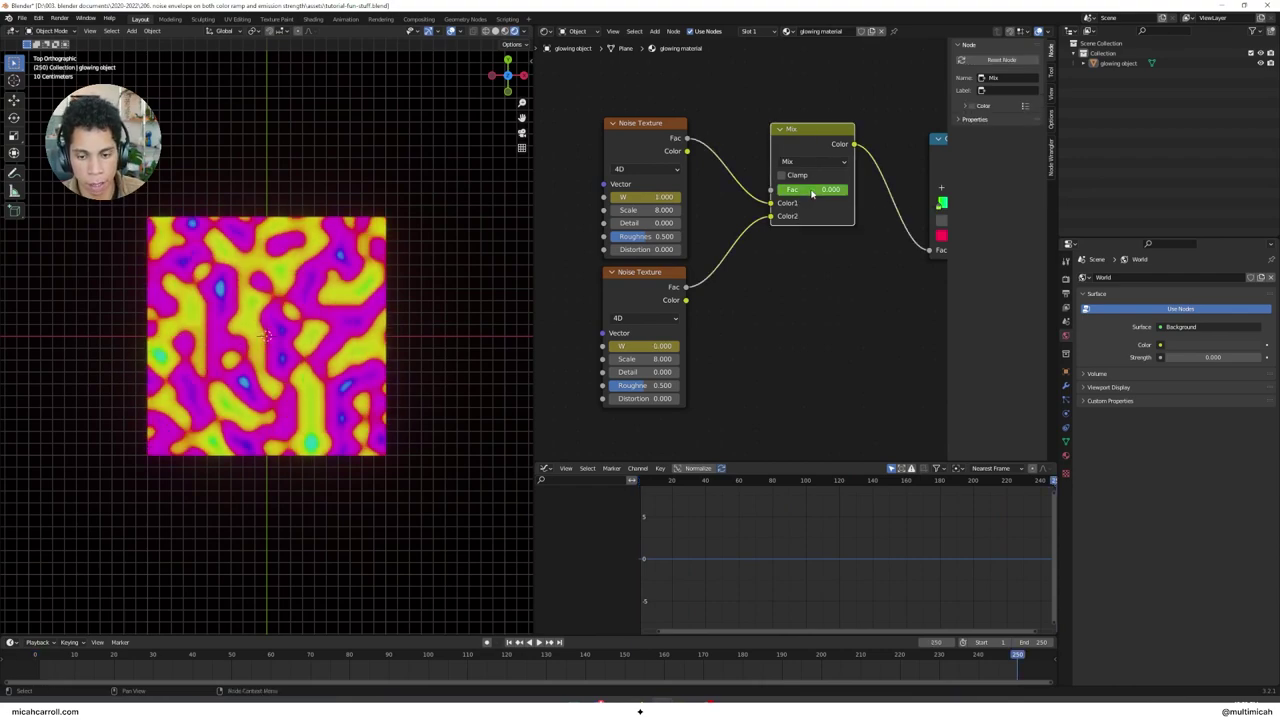
{"action": "type", "text": "1"}
{"action": "key", "text": "Return"}
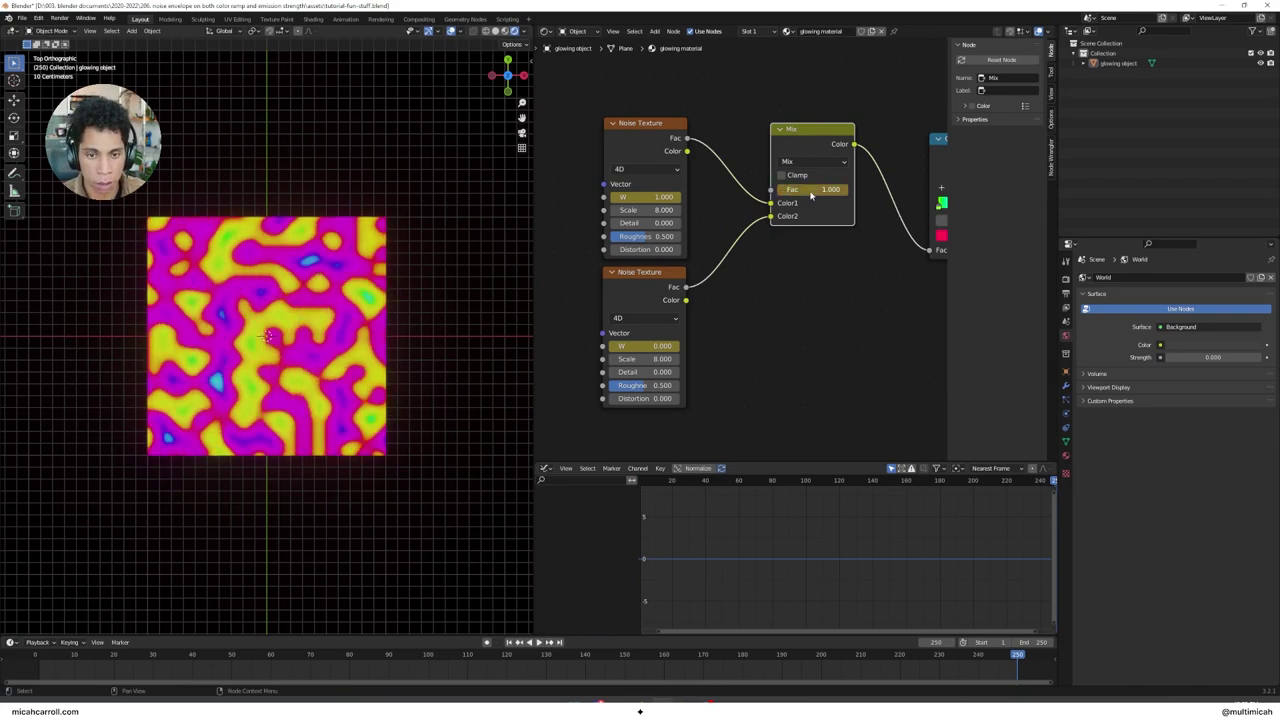
Compare the noise pattern and the keyframed W and Fac values between frame 0 and frame 250
{"action": "left_click", "coordinate": [33, 657]}
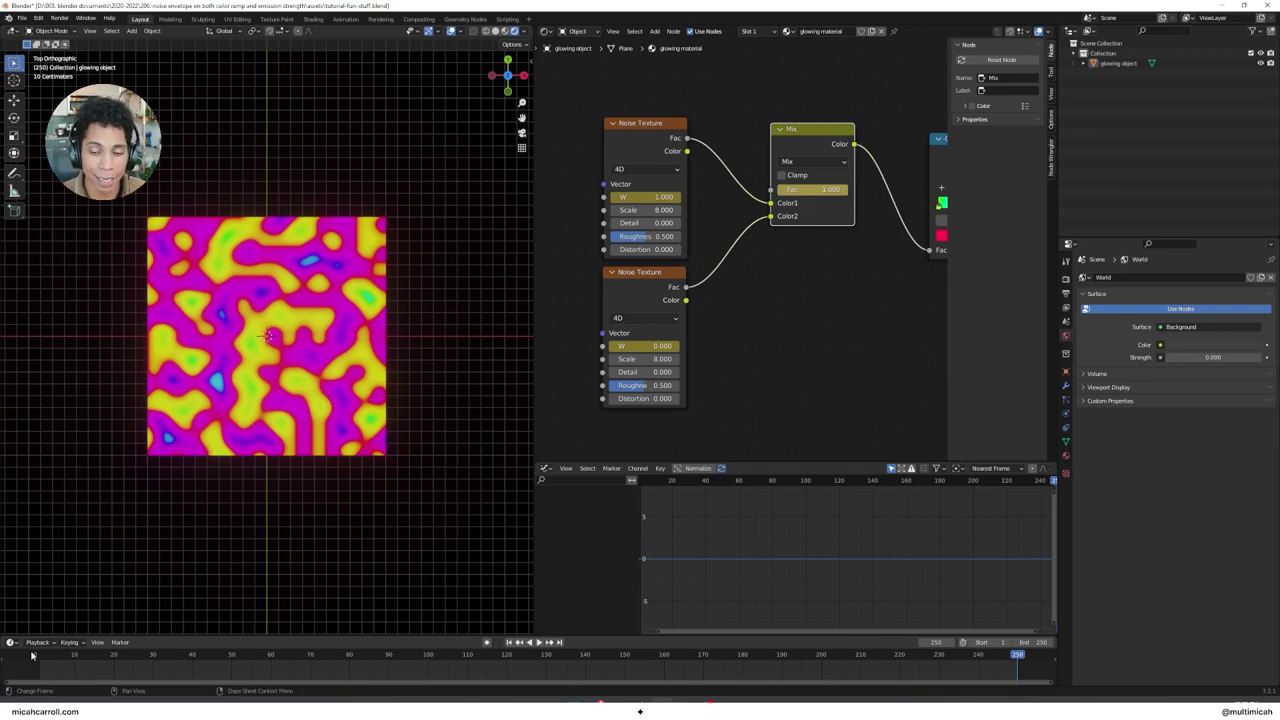
{"action": "left_click", "coordinate": [32, 655]}
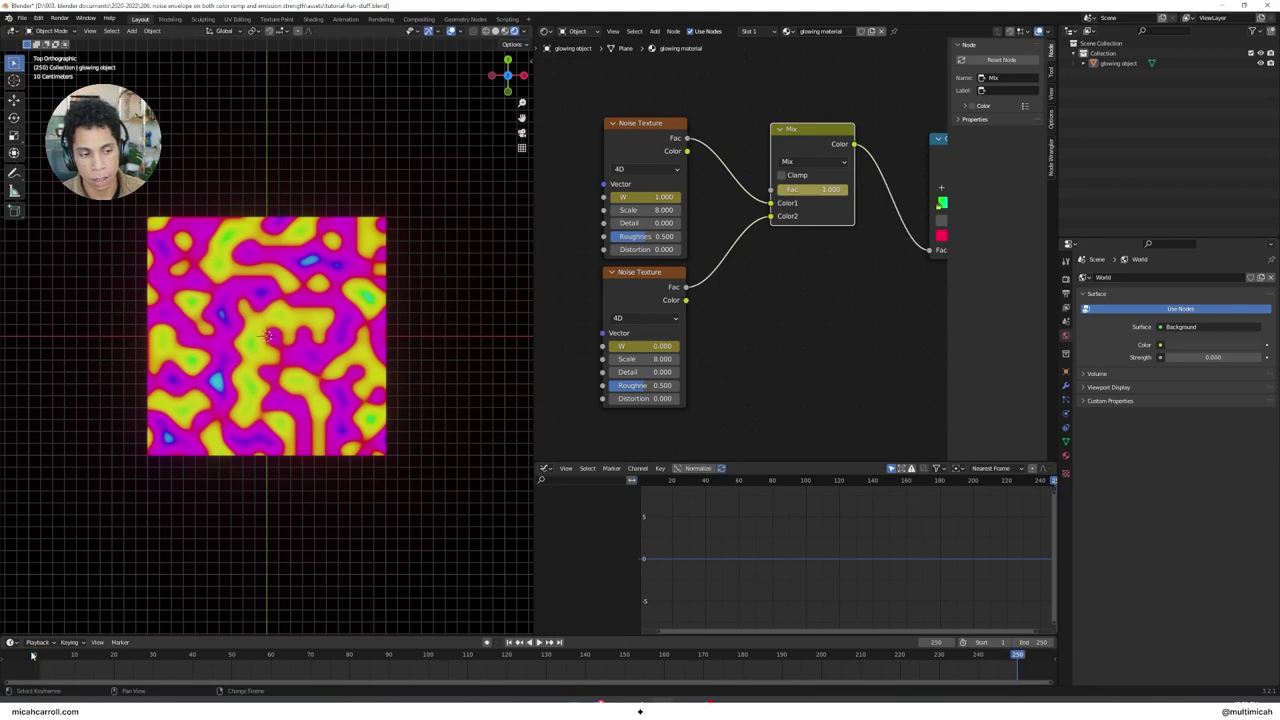
{"action": "left_click", "coordinate": [32, 655]}
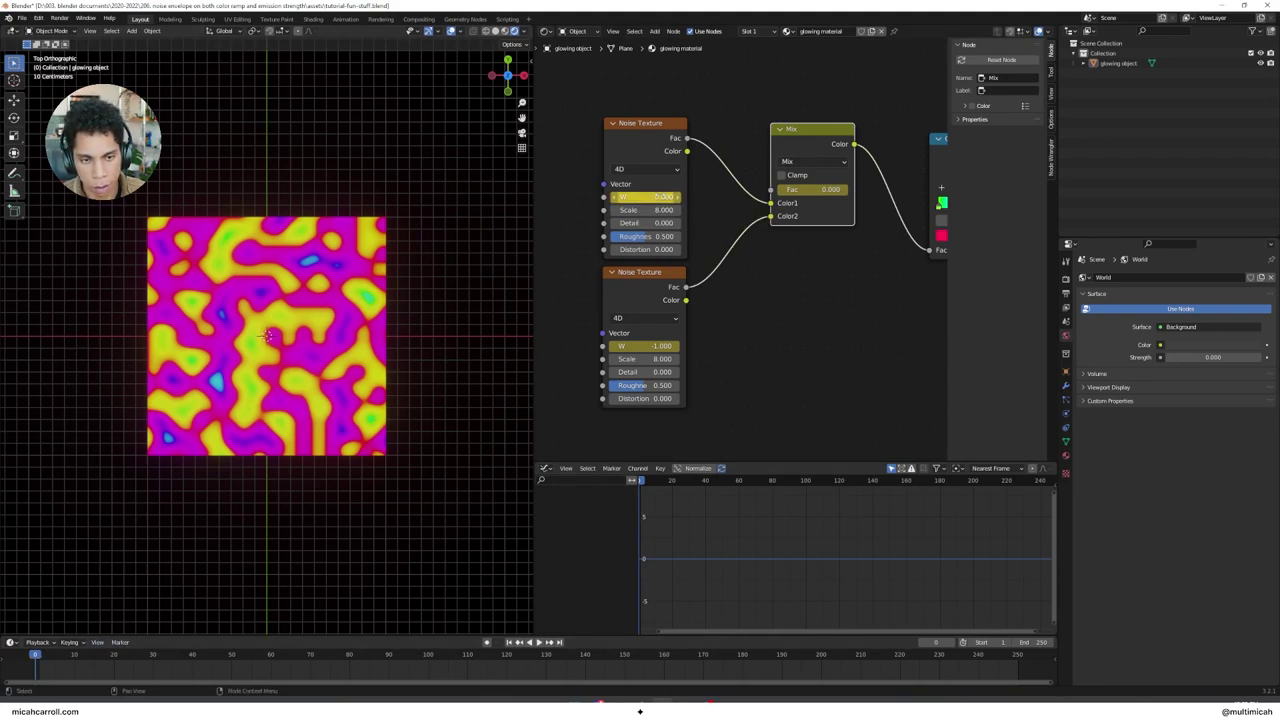
{"action": "left_click_drag", "start_coordinate": [1015, 657], "coordinate": [34, 663]}
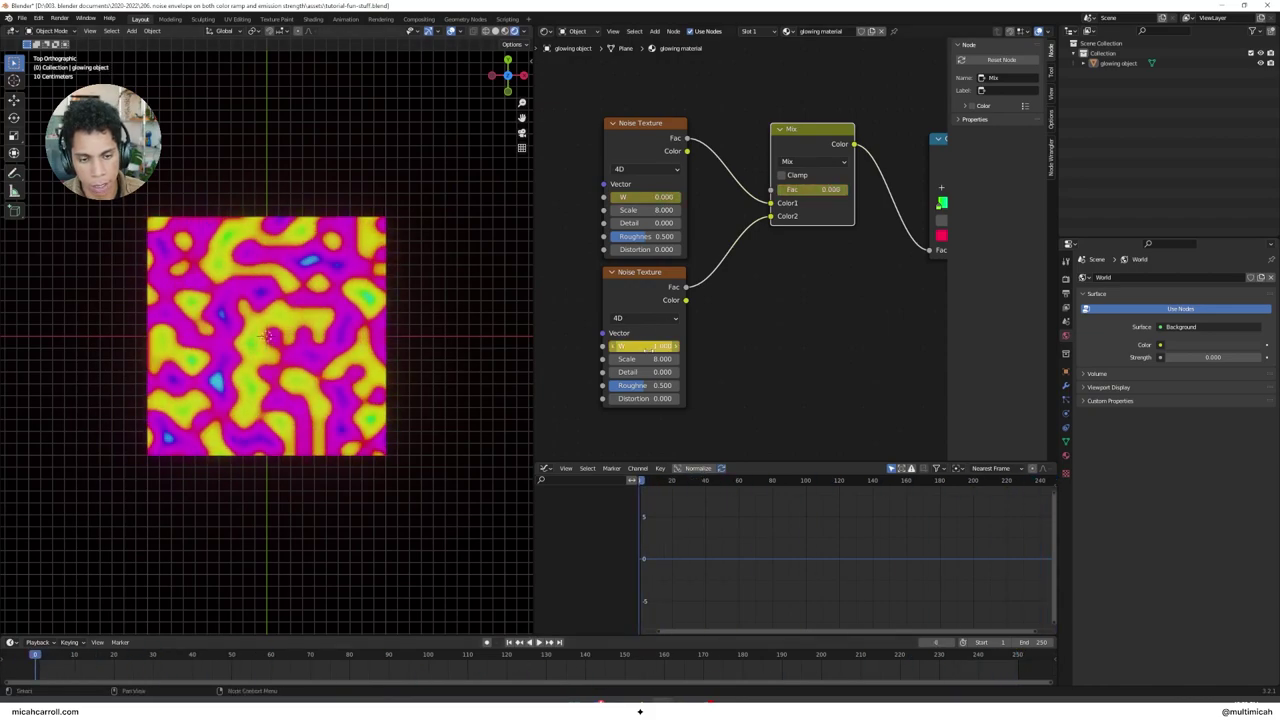
{"action": "left_click_drag", "start_coordinate": [1021, 660], "coordinate": [27, 632]}
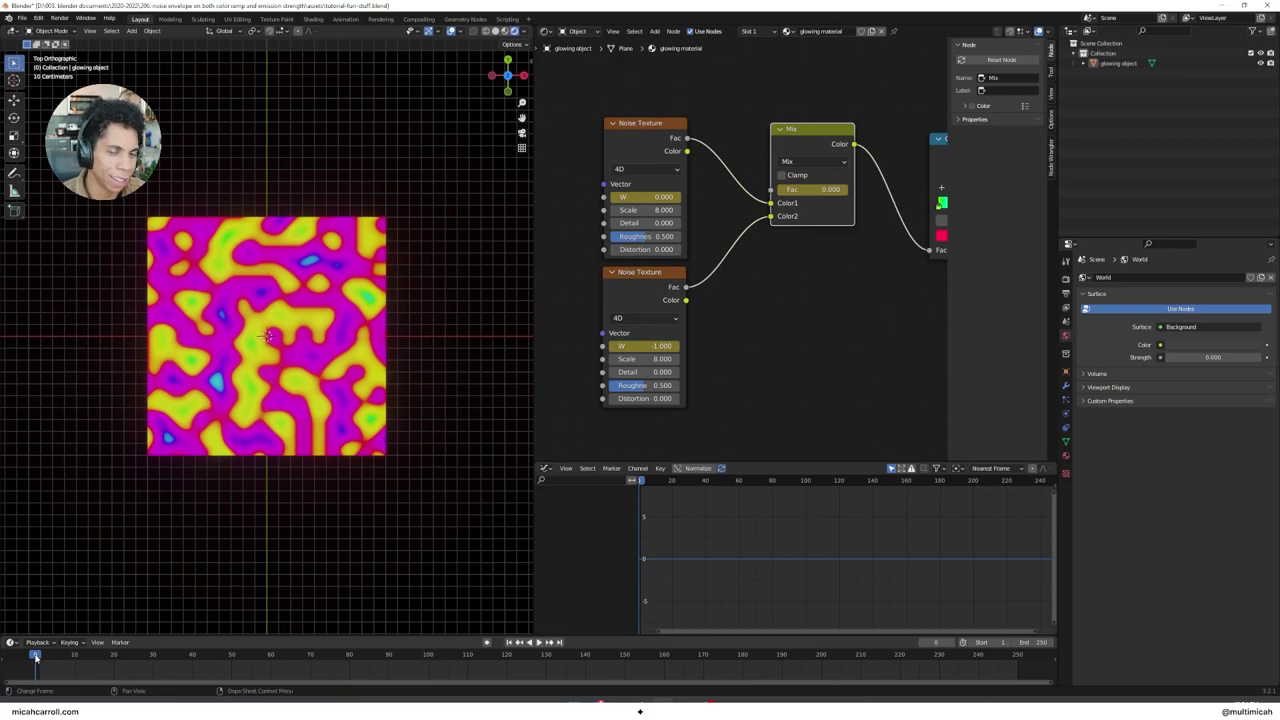
Play the noise animation from the start of the timeline to review its motion
{"action": "key", "text": "space"}
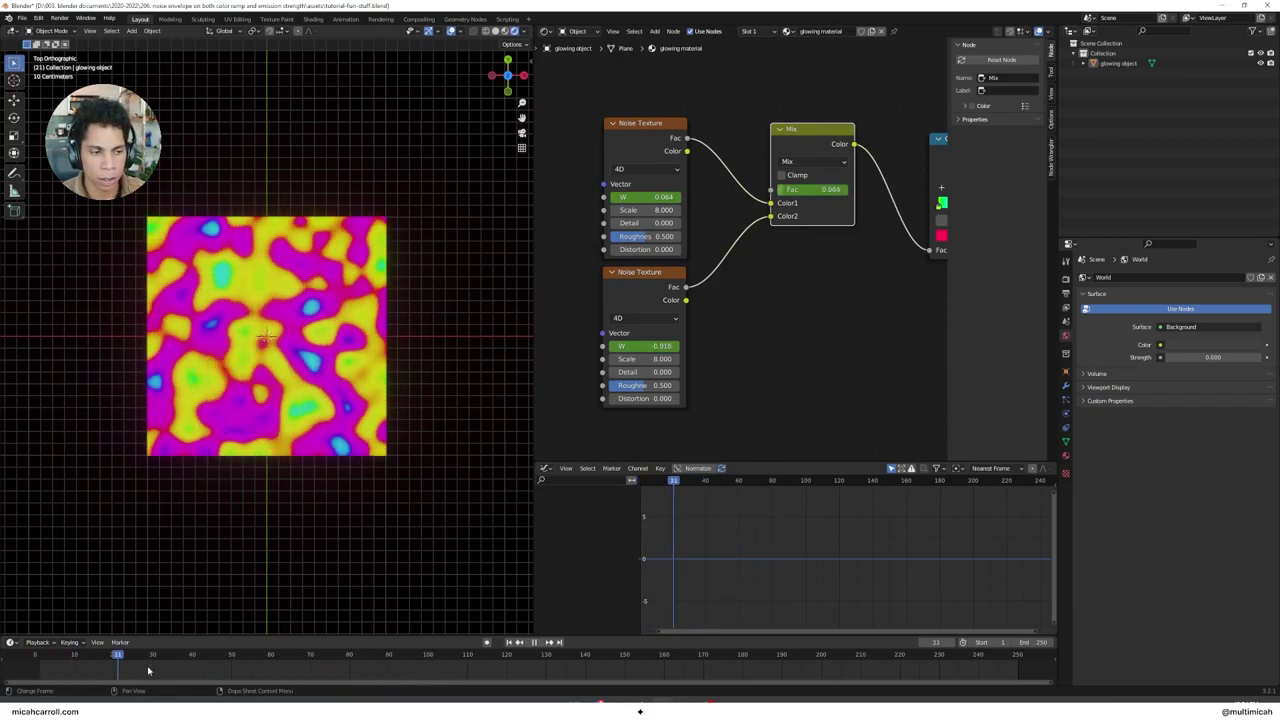
{"action": "left_click_drag", "start_coordinate": [163, 671], "coordinate": [18, 656]}
{"action": "key", "text": "space"}
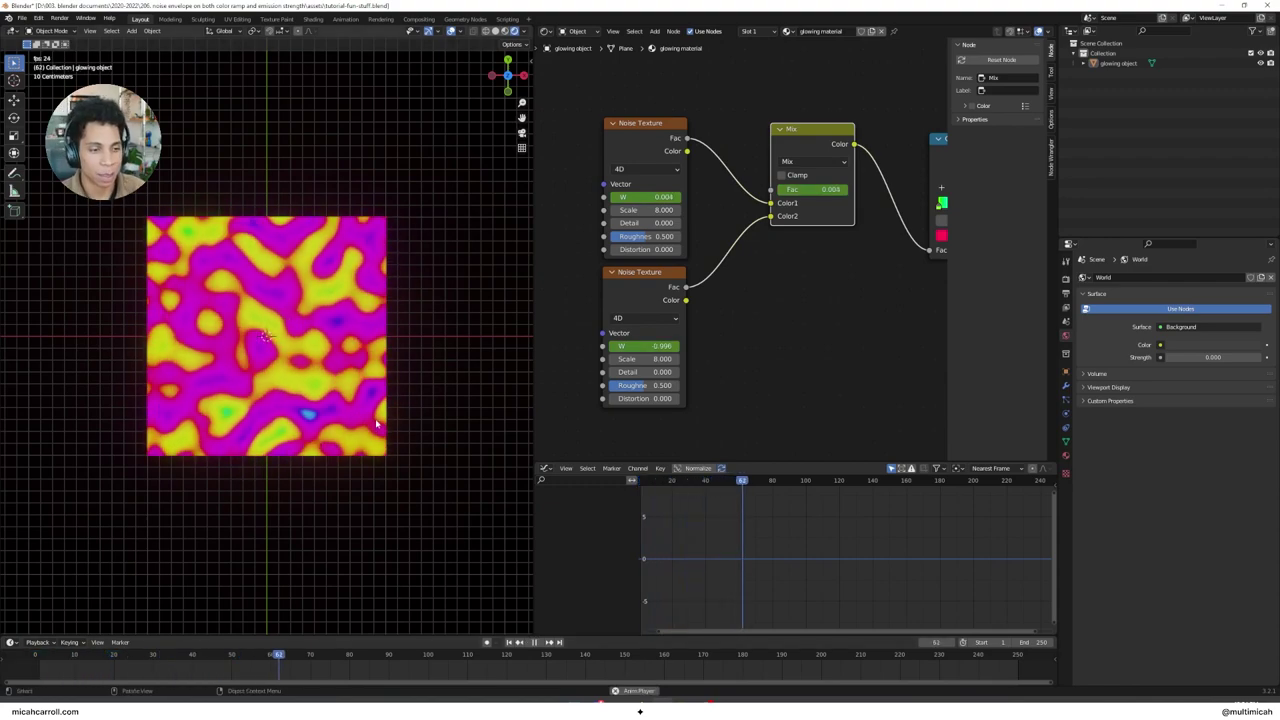
Stop the playback, return to frame 0, and raise the Principled BSDF's Emission Strength to 2
{"action": "key", "text": "space"}
{"action": "left_click", "coordinate": [34, 657]}
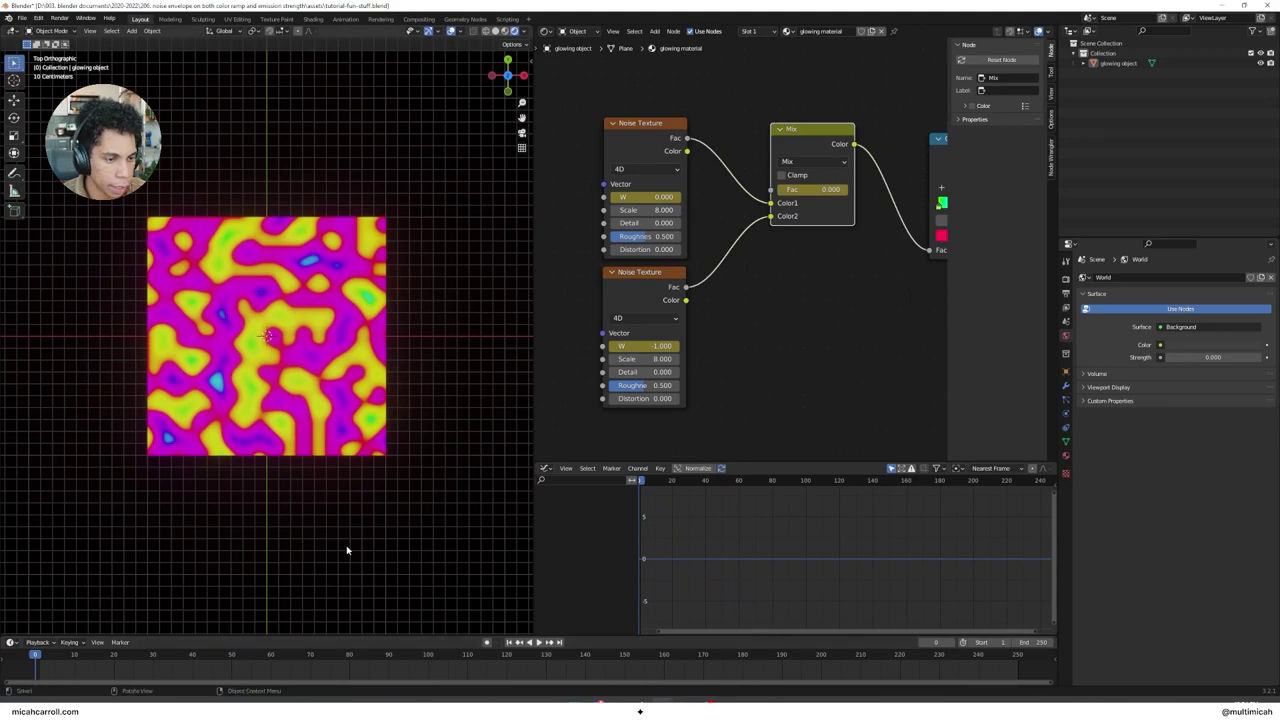
{"action": "middle_click_drag", "start_coordinate": [837, 317], "coordinate": [589, 314]}
{"action": "middle_click_drag", "start_coordinate": [710, 330], "coordinate": [588, 324]}
{"action": "middle_click_drag", "start_coordinate": [706, 342], "coordinate": [630, 304]}
{"action": "left_click_drag", "start_coordinate": [770, 277], "coordinate": [743, 289]}
{"action": "key", "text": "ctrl+z"}
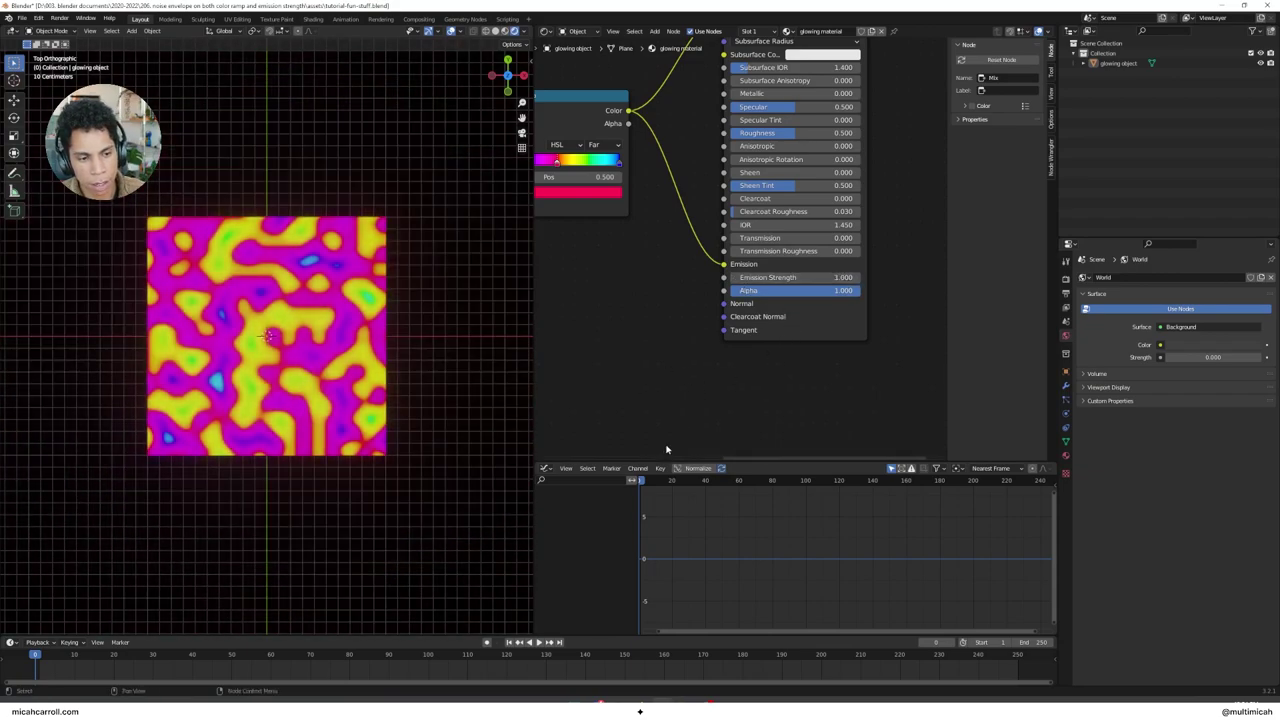
{"action": "key", "text": "space"}
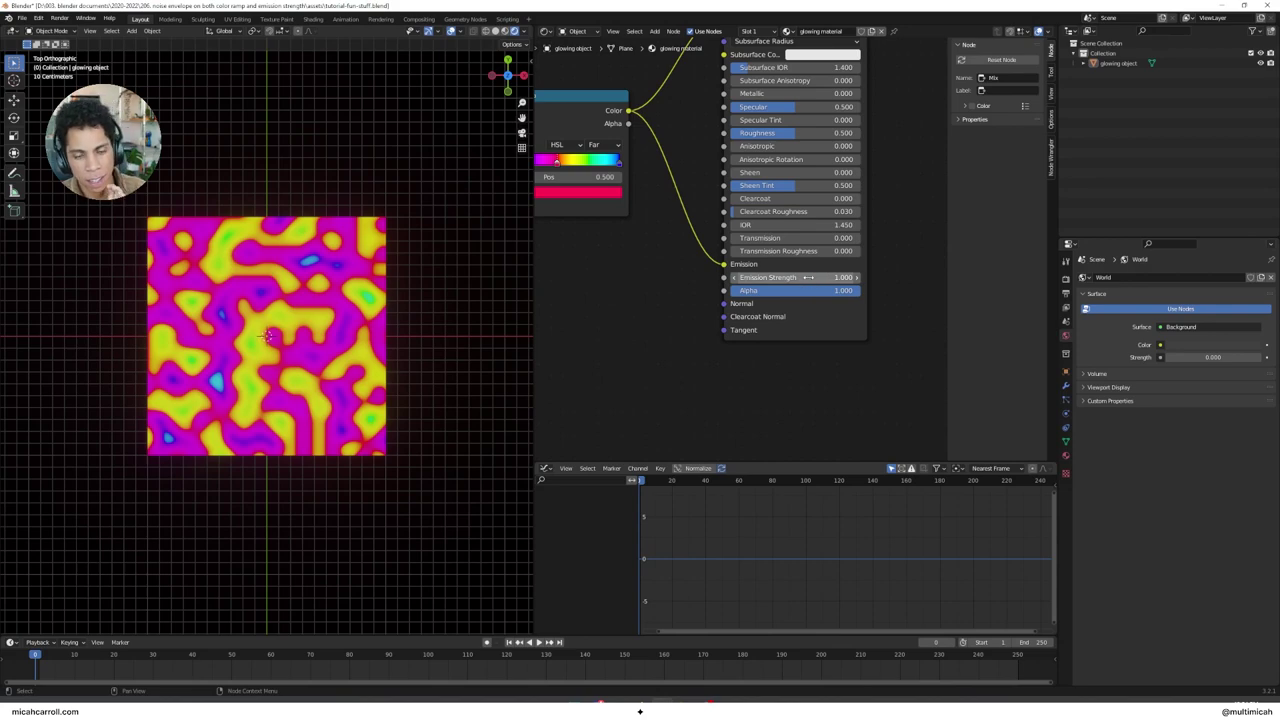
{"action": "left_click_drag", "start_coordinate": [798, 277], "coordinate": [840, 277]}
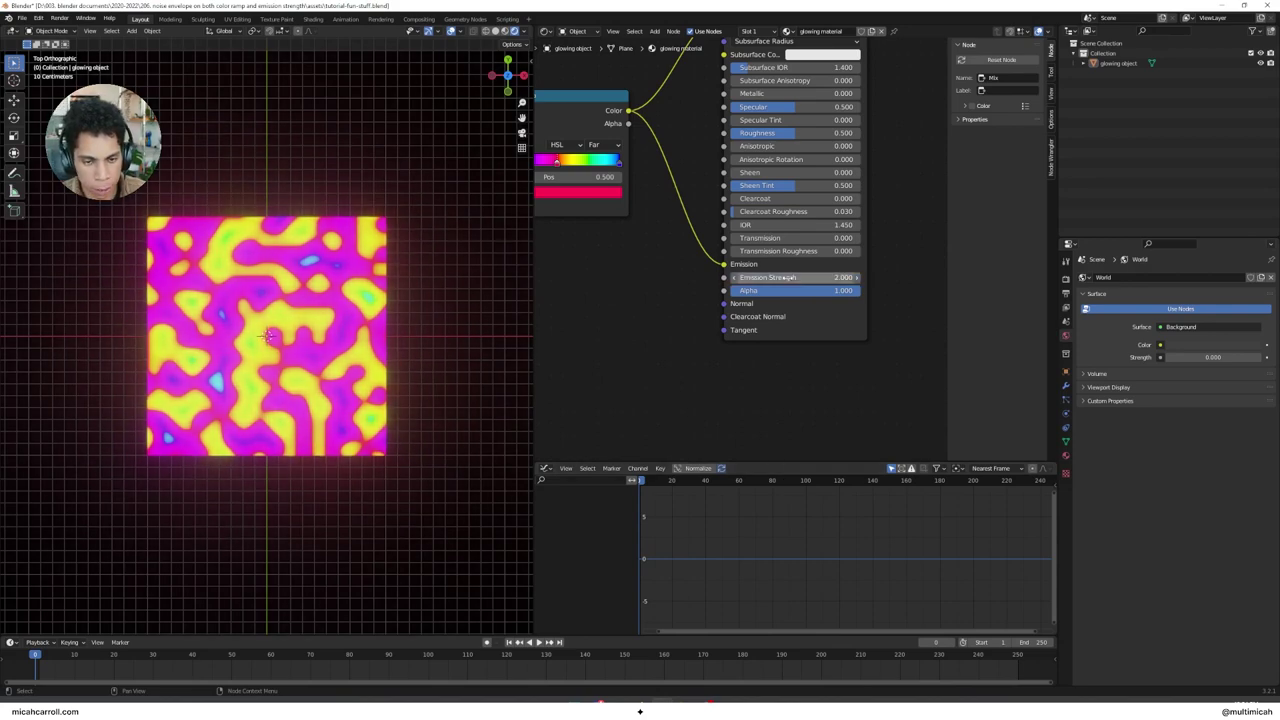
{"action": "middle_click_drag", "start_coordinate": [679, 412], "coordinate": [771, 430]}
{"action": "scroll", "coordinate": [740, 357], "scroll_direction": "down", "scroll_amount": 1}
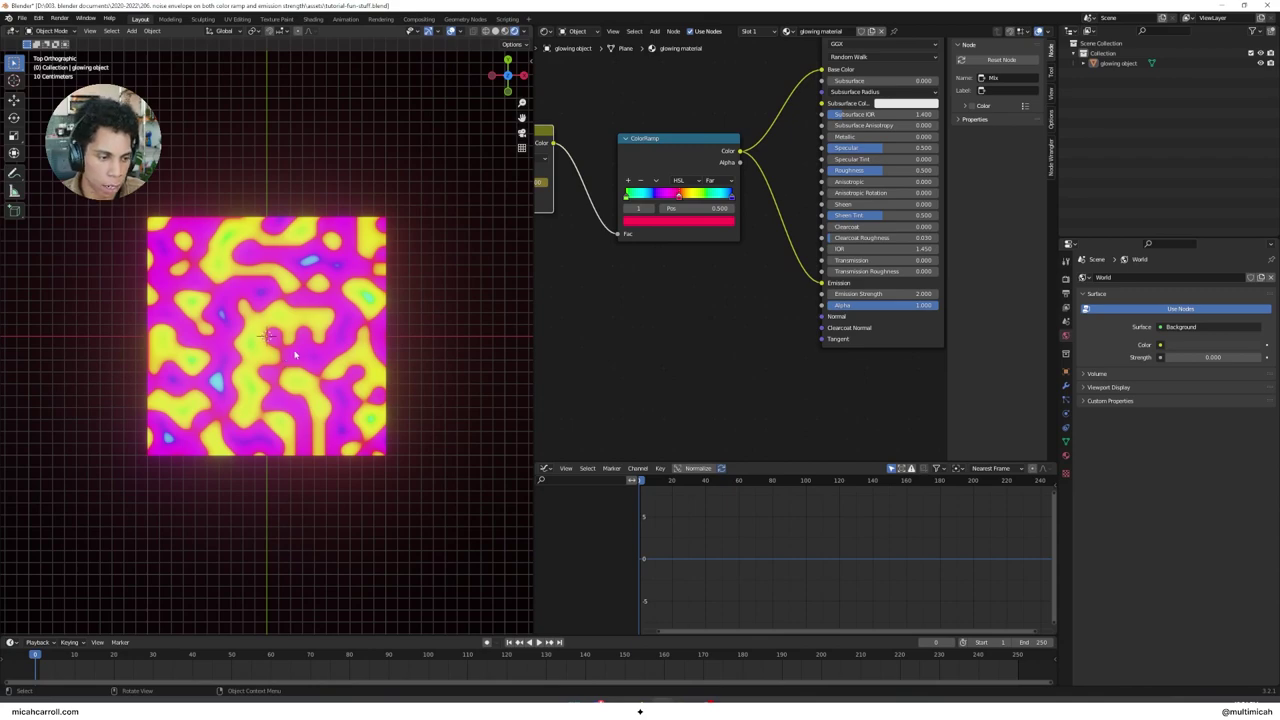
Add a camera, look through it, and move it about 4 m up along the Z axis above the plane
{"action": "key", "text": "shift+a"}
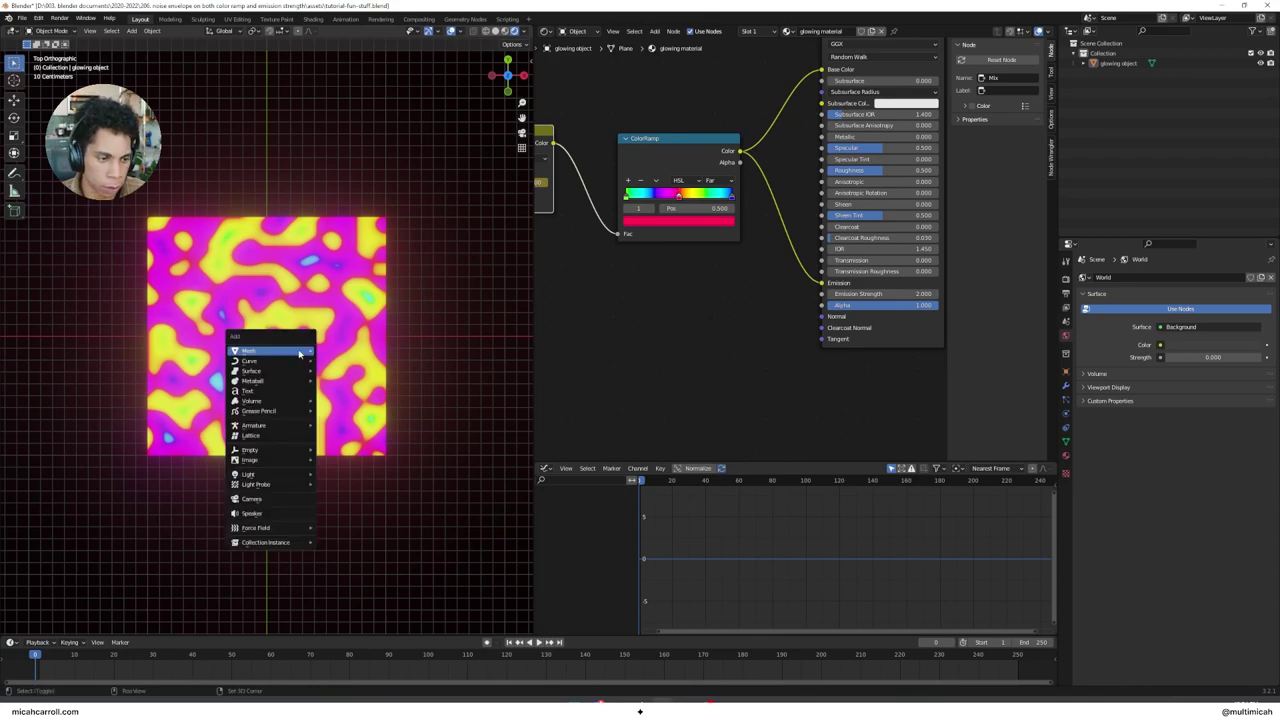
{"action": "left_click", "coordinate": [281, 499]}
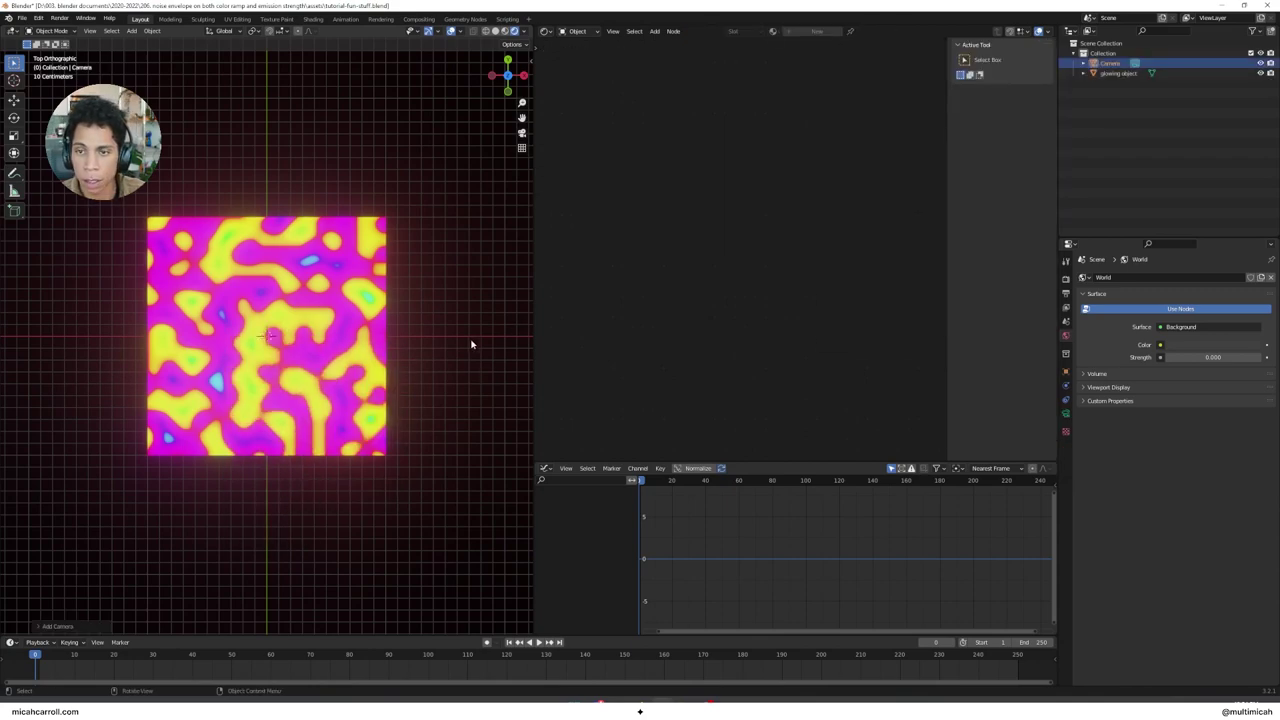
{"action": "key", "text": "grave"}
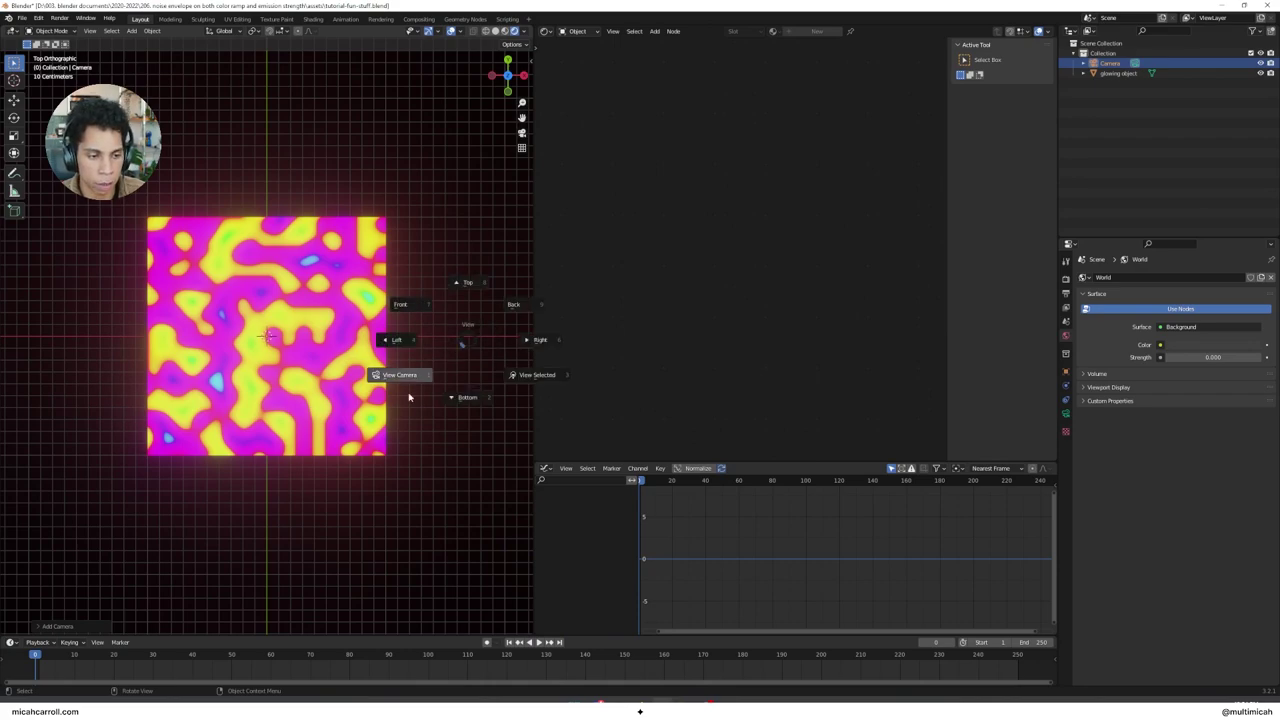
{"action": "left_click", "coordinate": [409, 397]}
{"action": "key", "text": "g"}
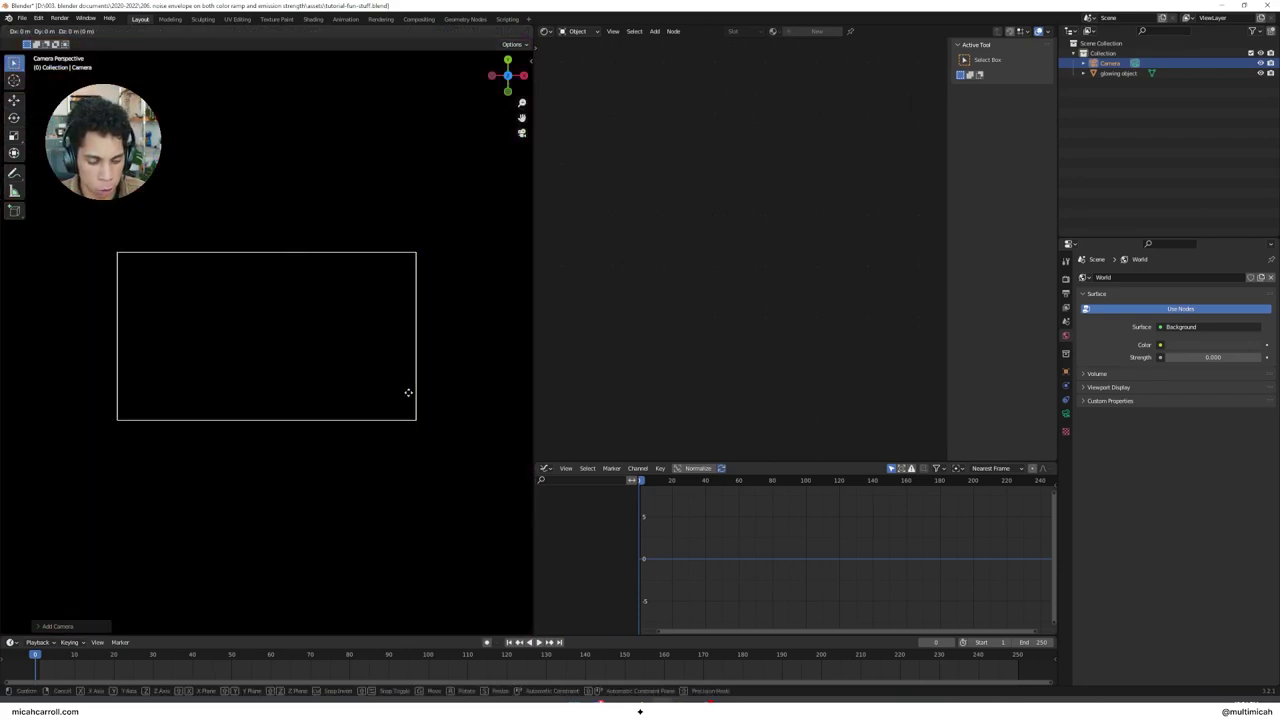
{"action": "key", "text": "z"}
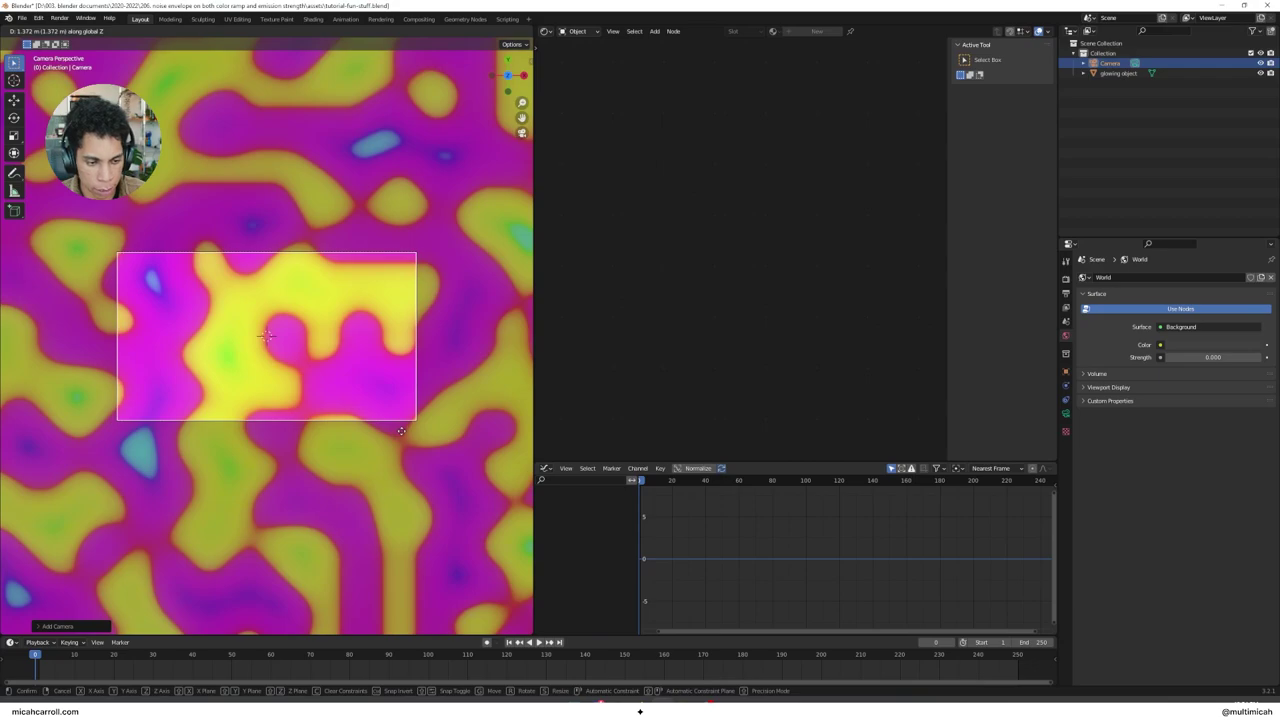
{"action": "left_click", "coordinate": [409, 460]}
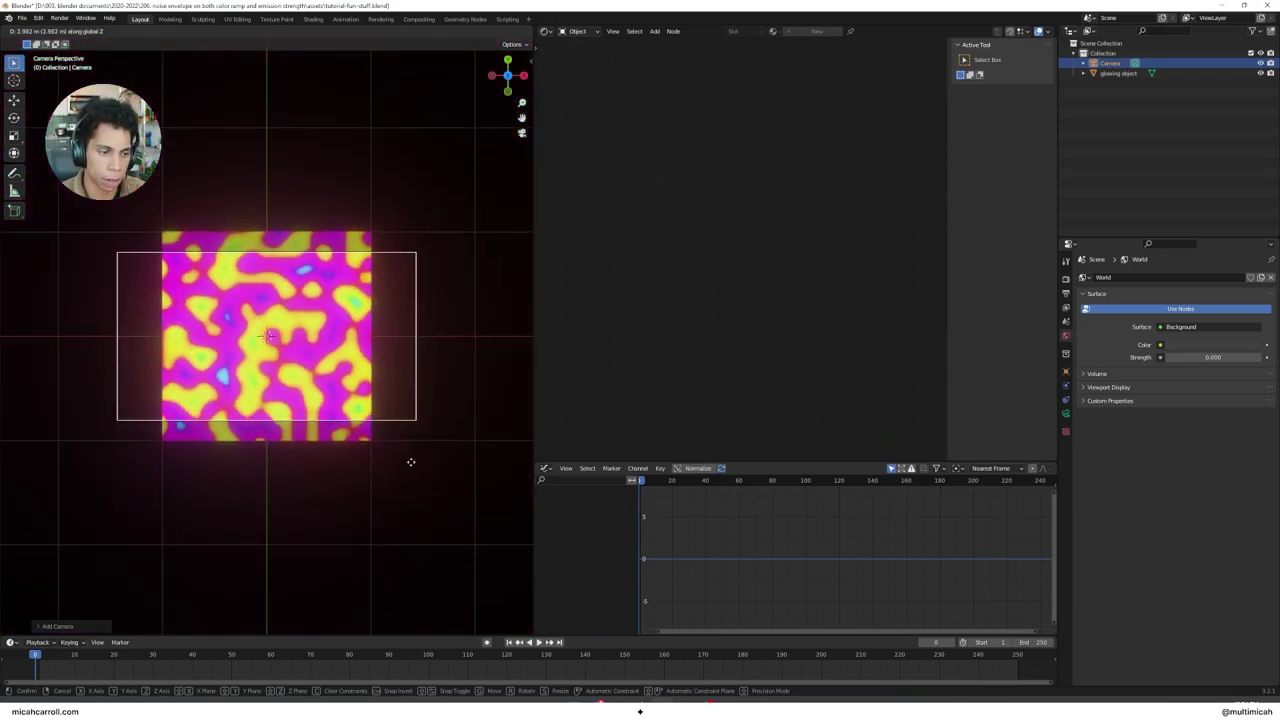
{"action": "middle_click_drag", "start_coordinate": [446, 423], "coordinate": [333, 328]}
{"action": "scroll", "coordinate": [343, 333], "scroll_direction": "down", "scroll_amount": 3}
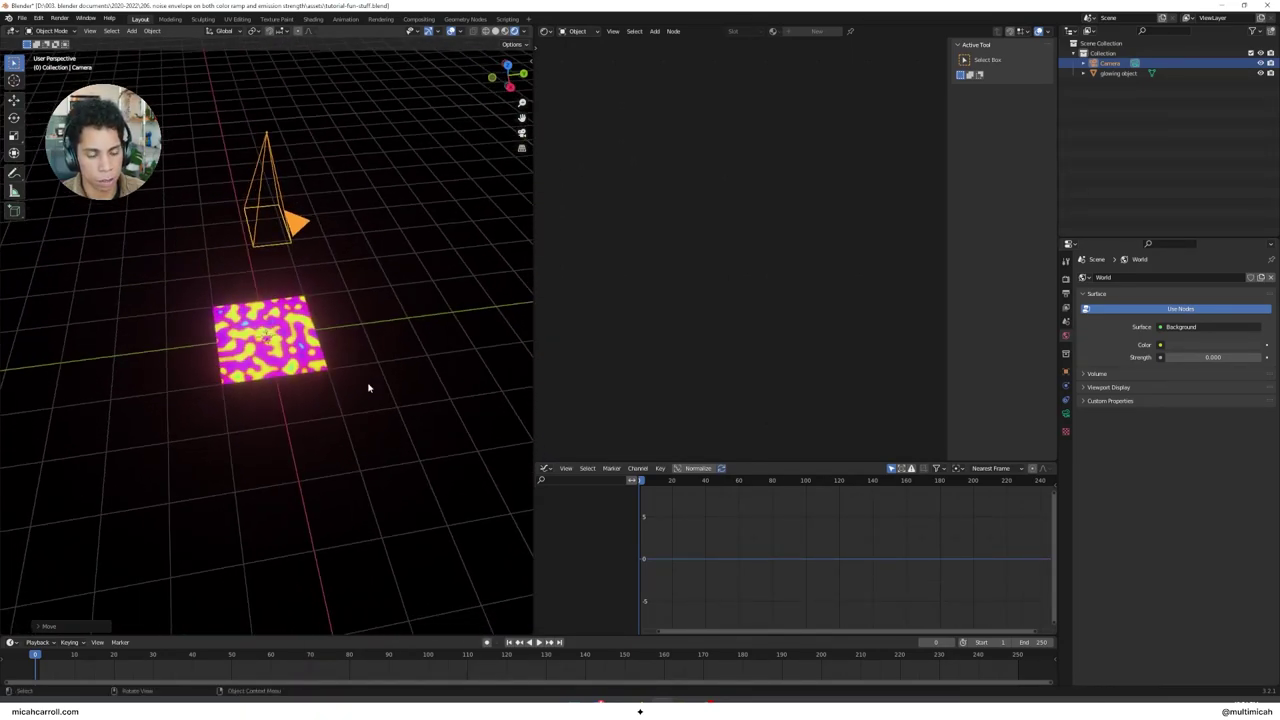
{"action": "key", "text": "g"}
{"action": "key", "text": "z"}
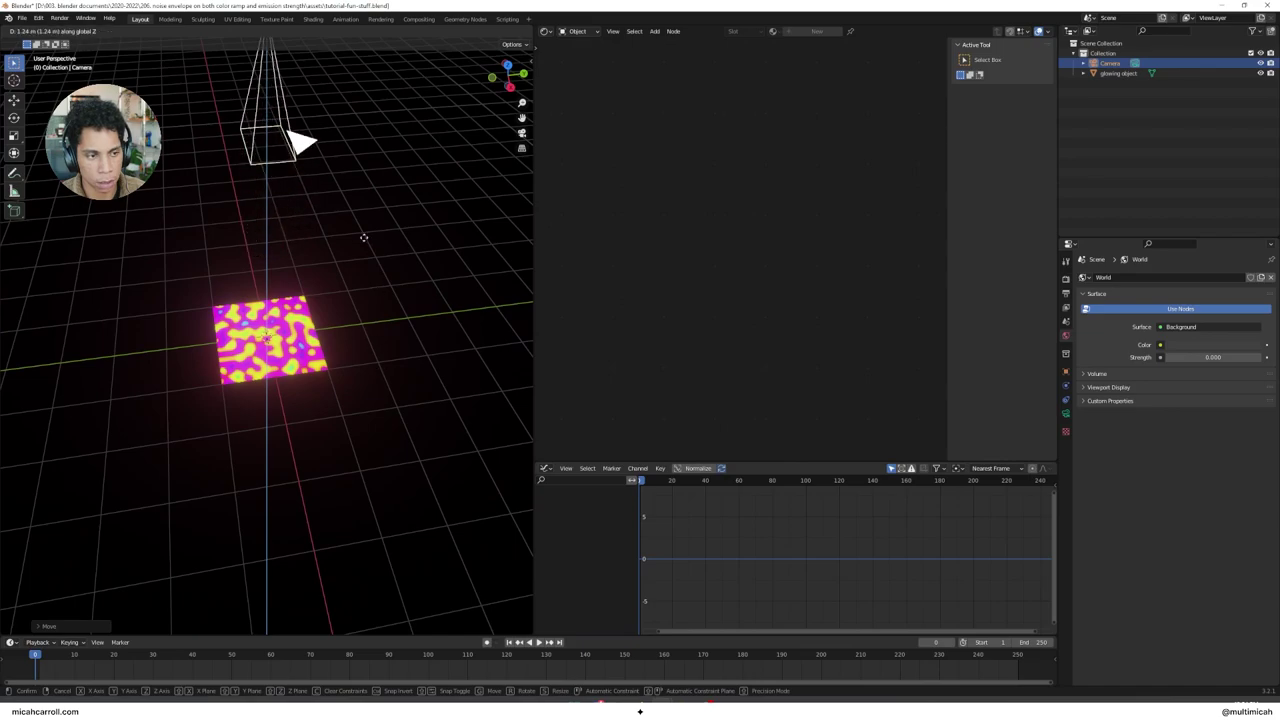
{"action": "right_click", "coordinate": [369, 290]}
Look through the camera and lower it about 1.2 m along Z so the glowing plane spans the frame's full width
{"action": "key", "text": "grave"}
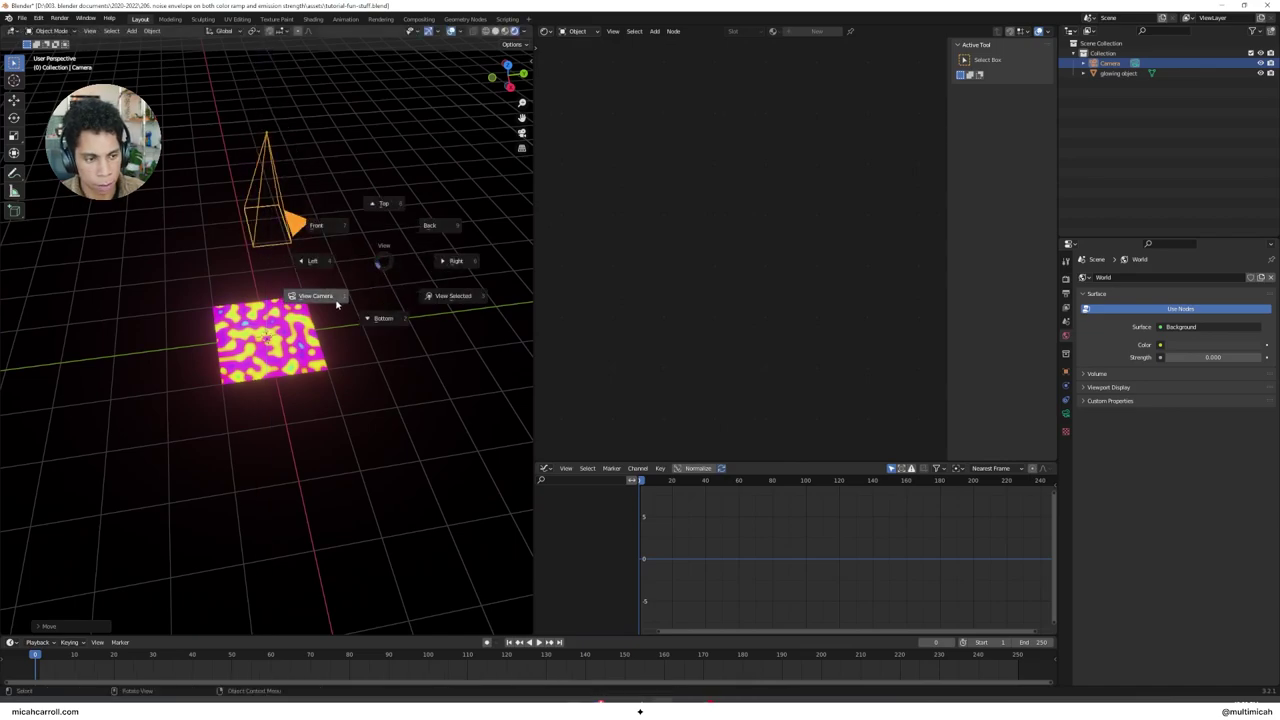
{"action": "left_click", "coordinate": [336, 305]}
{"action": "key", "text": "g"}
{"action": "key", "text": "z"}
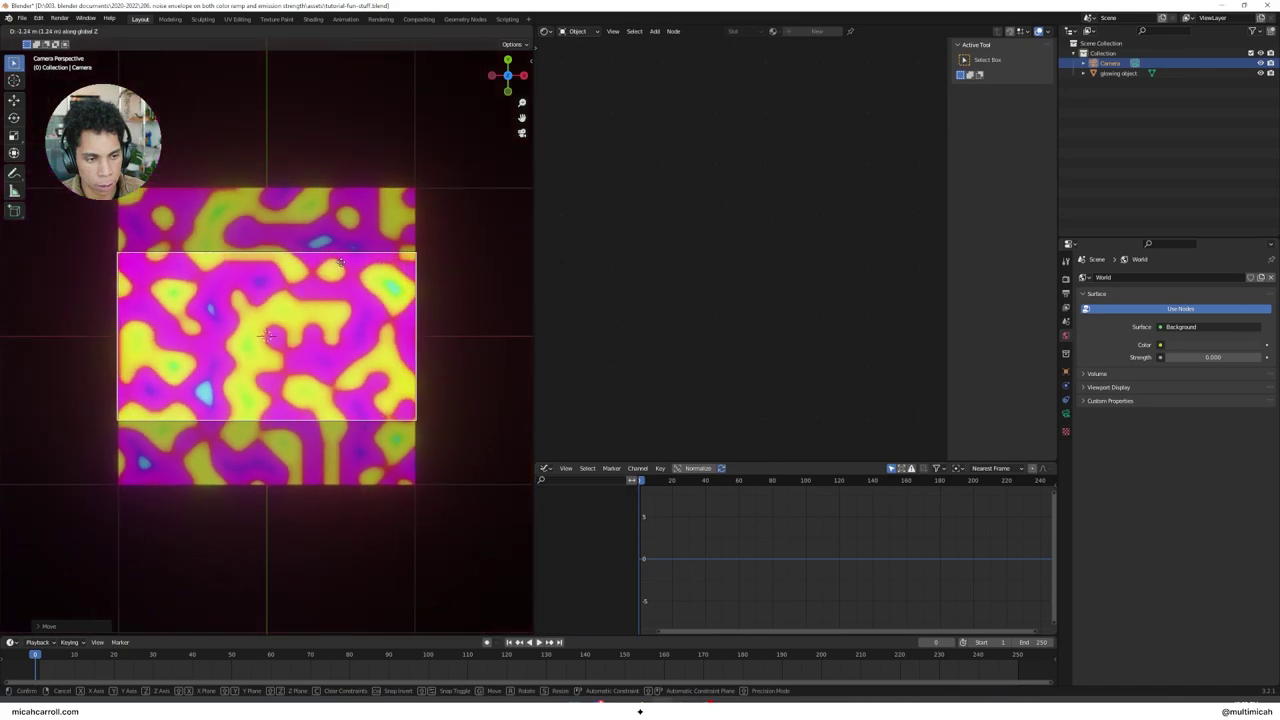
{"action": "left_click", "coordinate": [351, 279]}
{"action": "scroll", "coordinate": [351, 279], "scroll_direction": "up", "scroll_amount": 3}
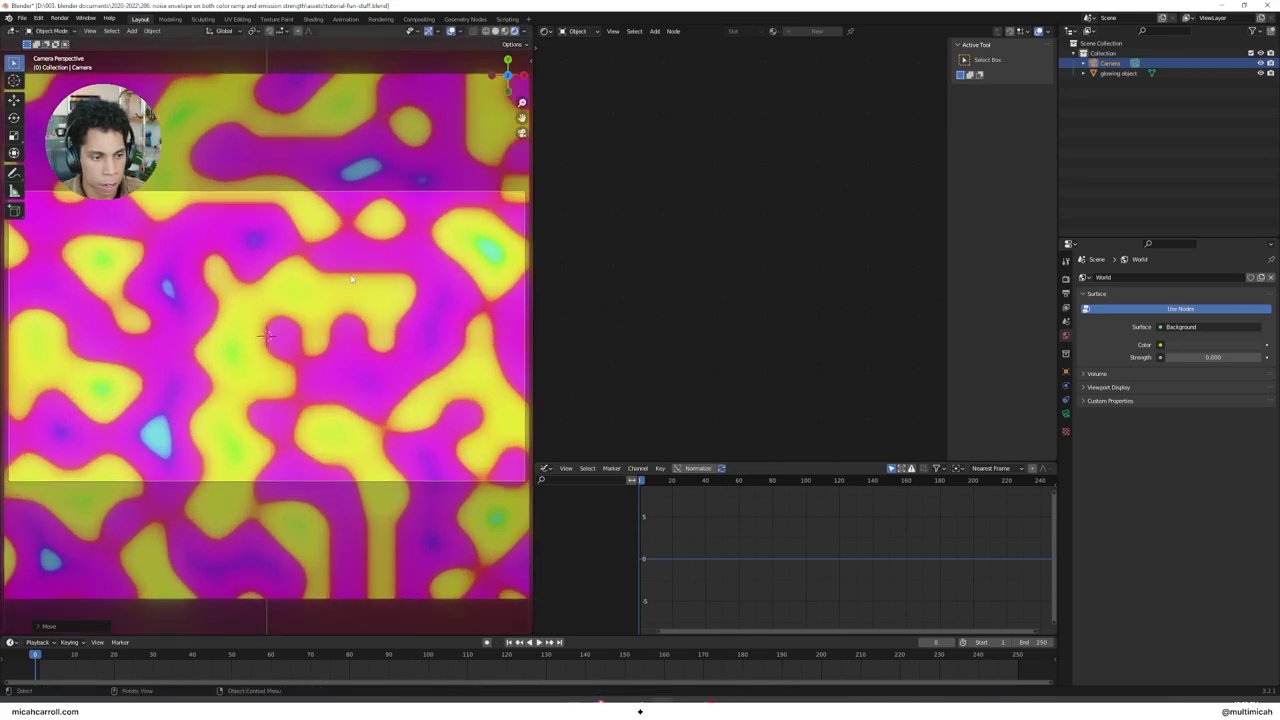
{"action": "scroll", "coordinate": [351, 279], "scroll_direction": "down", "scroll_amount": 1}
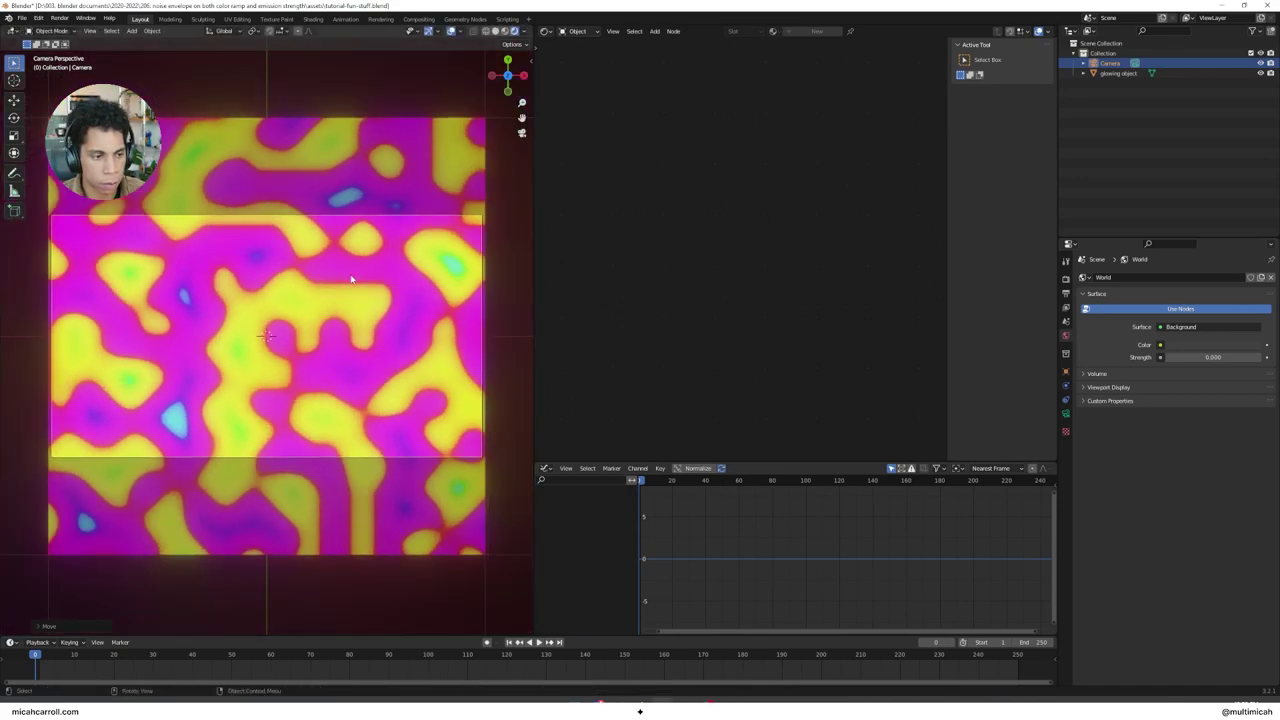
Set the camera's Passepartout to 1 and play the animation in the camera view
{"action": "left_click", "coordinate": [1066, 413]}
{"action": "left_click", "coordinate": [1100, 458]}
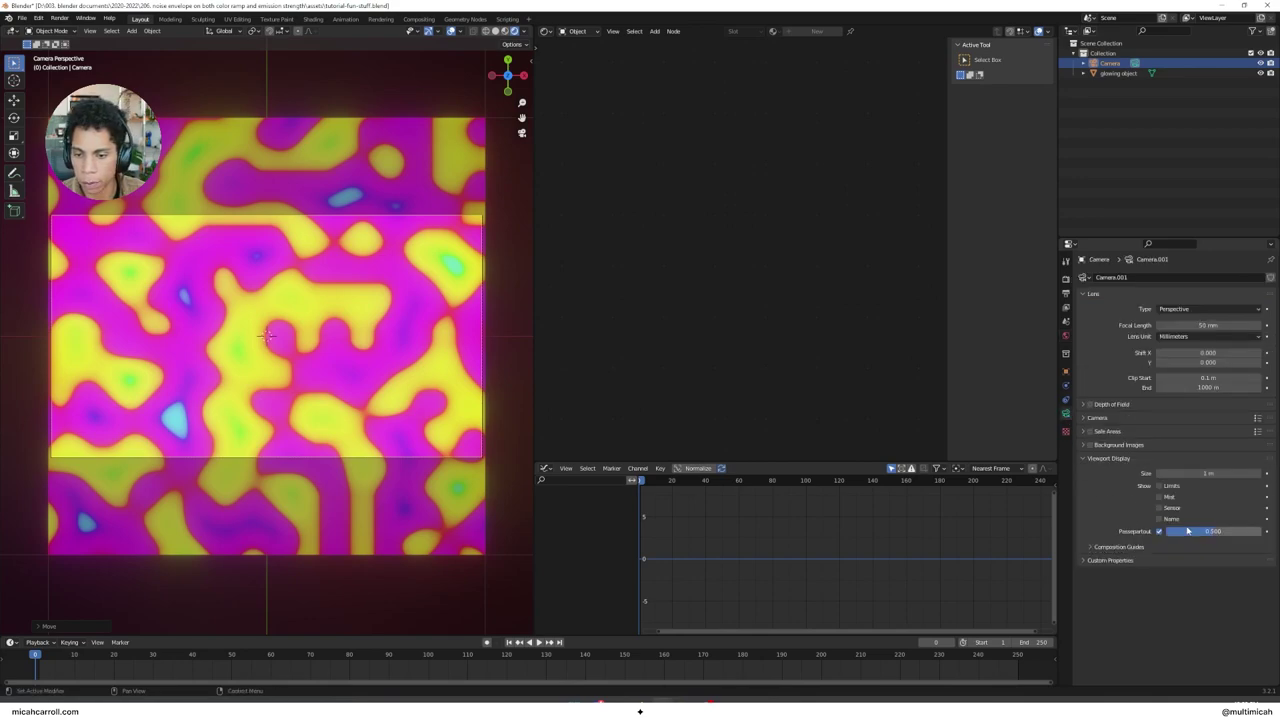
{"action": "left_click_drag", "start_coordinate": [1212, 531], "coordinate": [1260, 531]}
{"action": "key", "text": "space"}
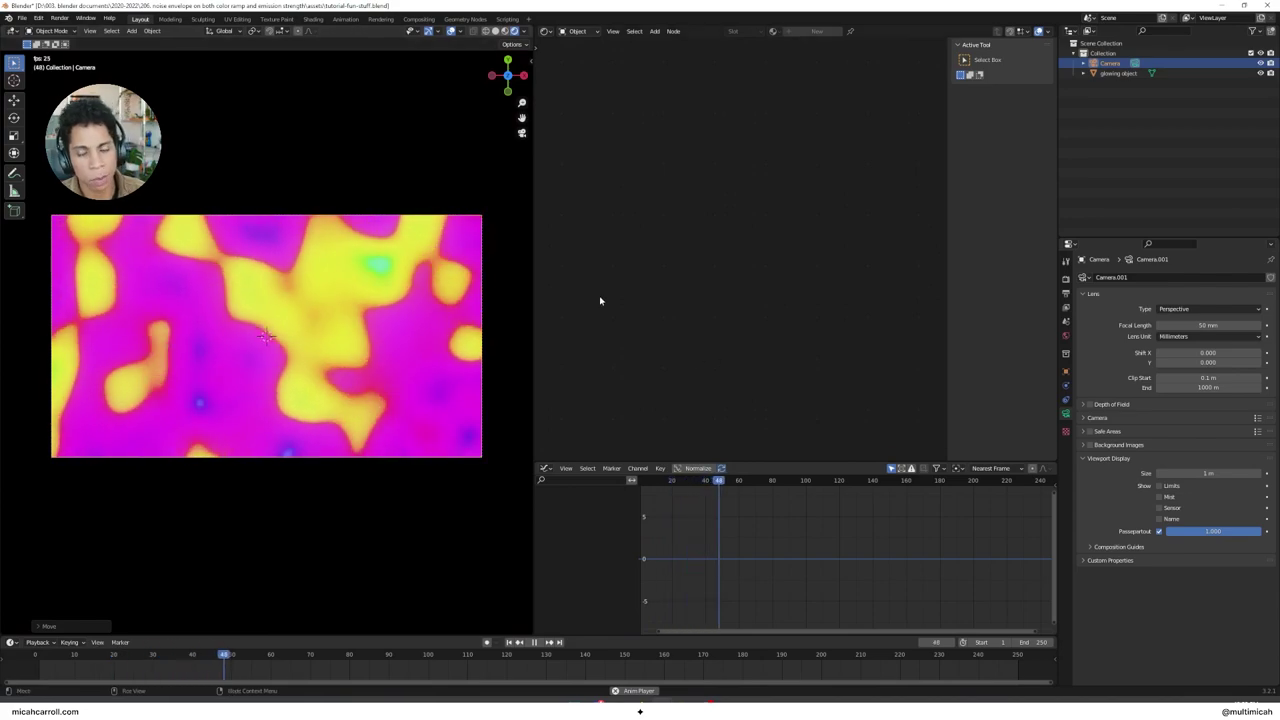
Select the glowing object and set the Scale of both Noise Textures to 16
{"action": "left_click", "coordinate": [1126, 74]}
{"action": "middle_click_drag", "start_coordinate": [642, 266], "coordinate": [913, 308]}
{"action": "middle_click_drag", "start_coordinate": [783, 311], "coordinate": [845, 314]}
{"action": "left_click", "coordinate": [720, 248]}
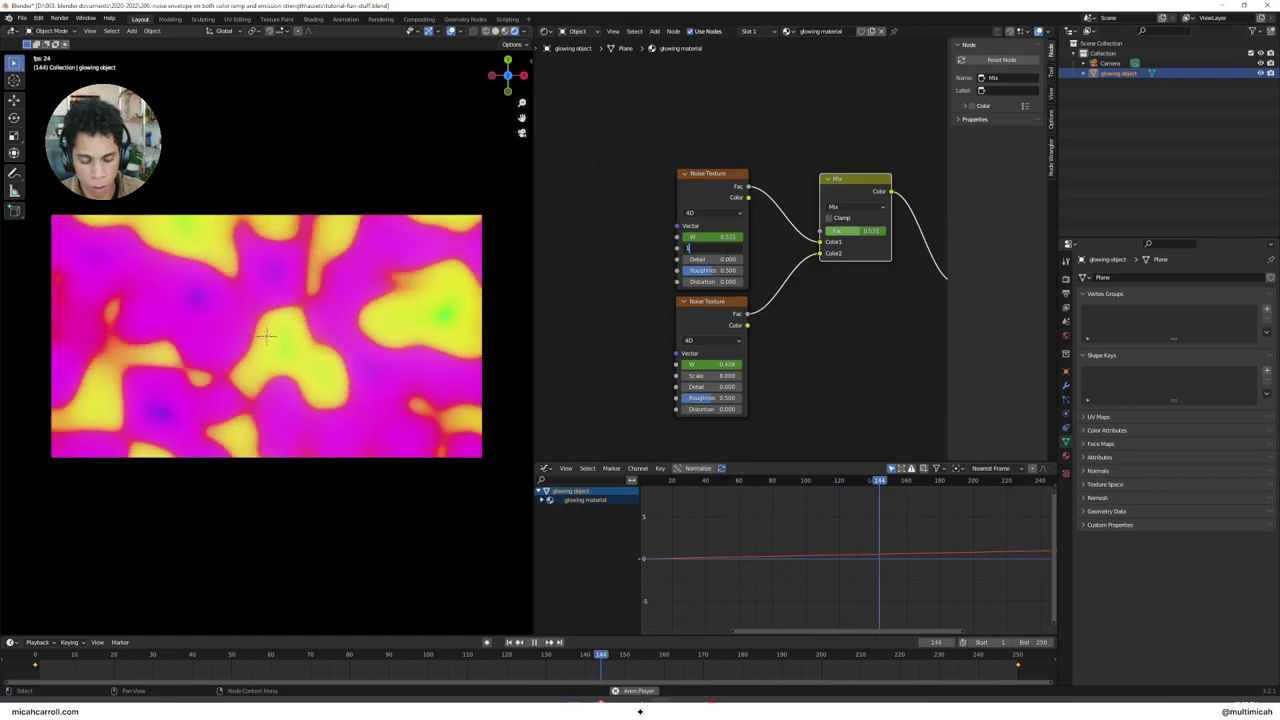
{"action": "type", "text": "16"}
{"action": "key", "text": "Return"}
{"action": "left_click", "coordinate": [720, 376]}
{"action": "type", "text": "16"}
{"action": "key", "text": "Return"}
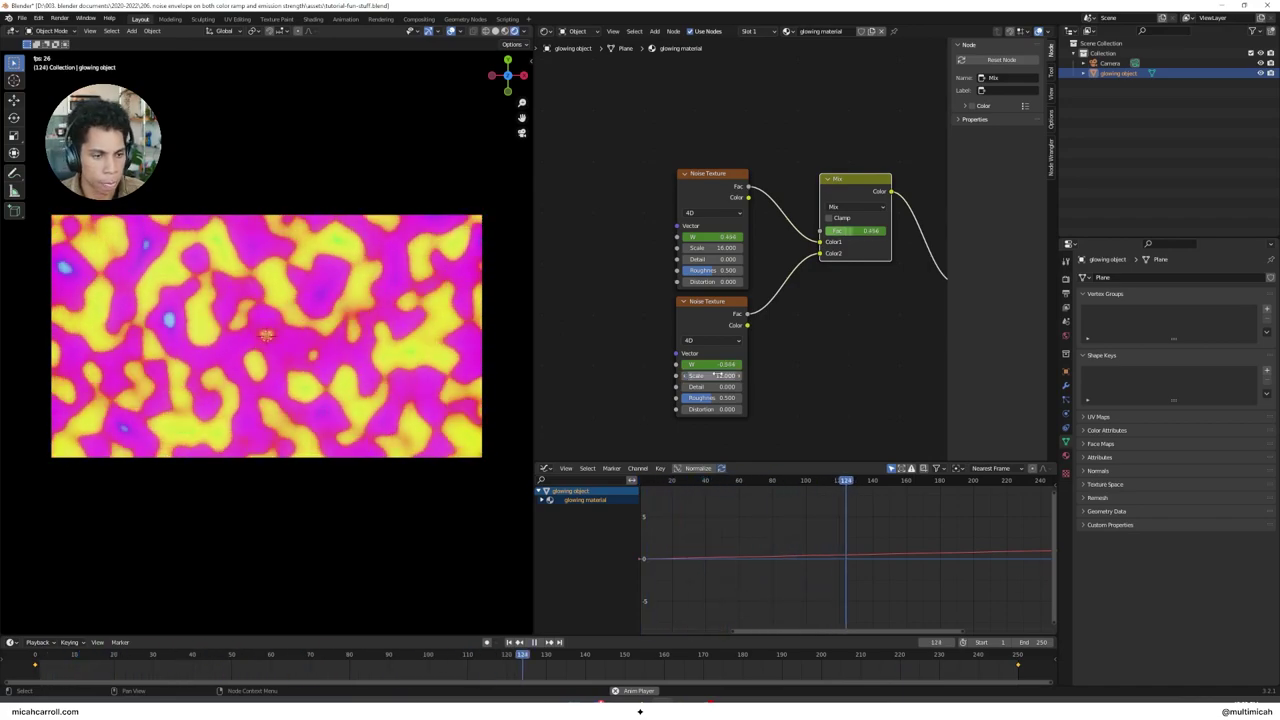
Set the Scale of both Noise Textures to 12, stop the playback, and save the file
{"action": "left_click", "coordinate": [718, 248]}
{"action": "type", "text": "12"}
{"action": "key", "text": "Return"}
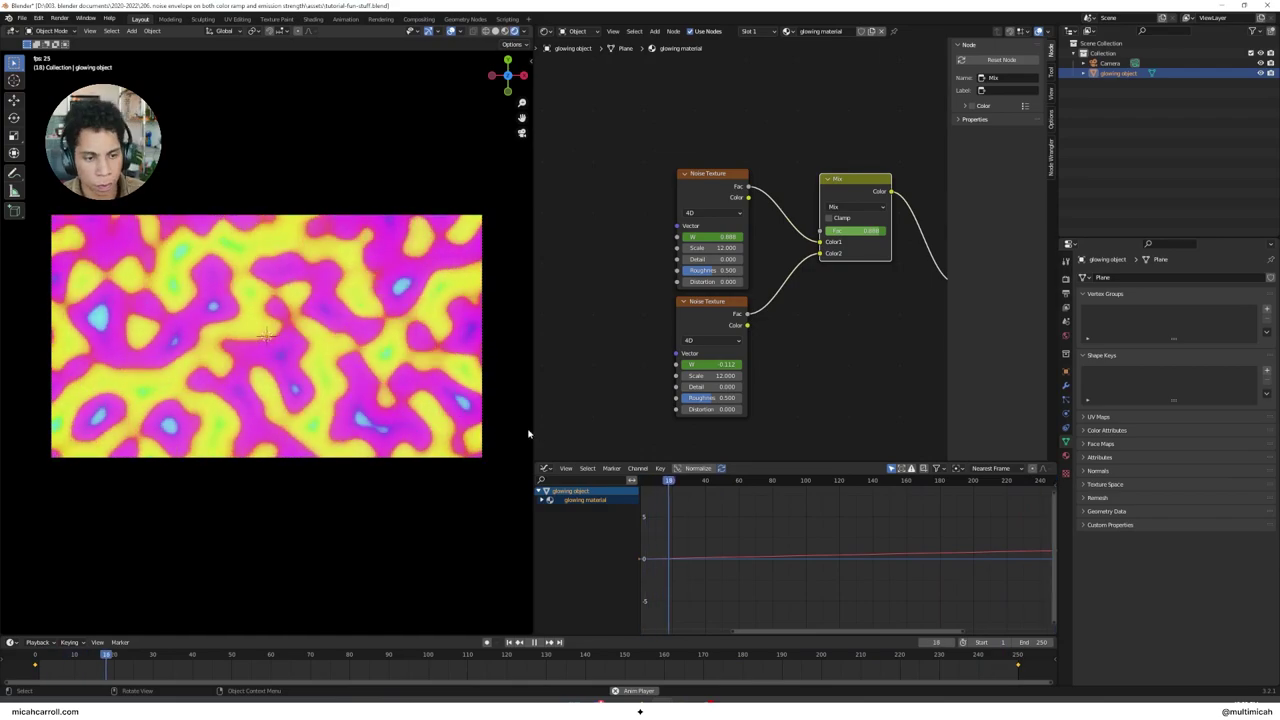
{"action": "key", "text": "space"}
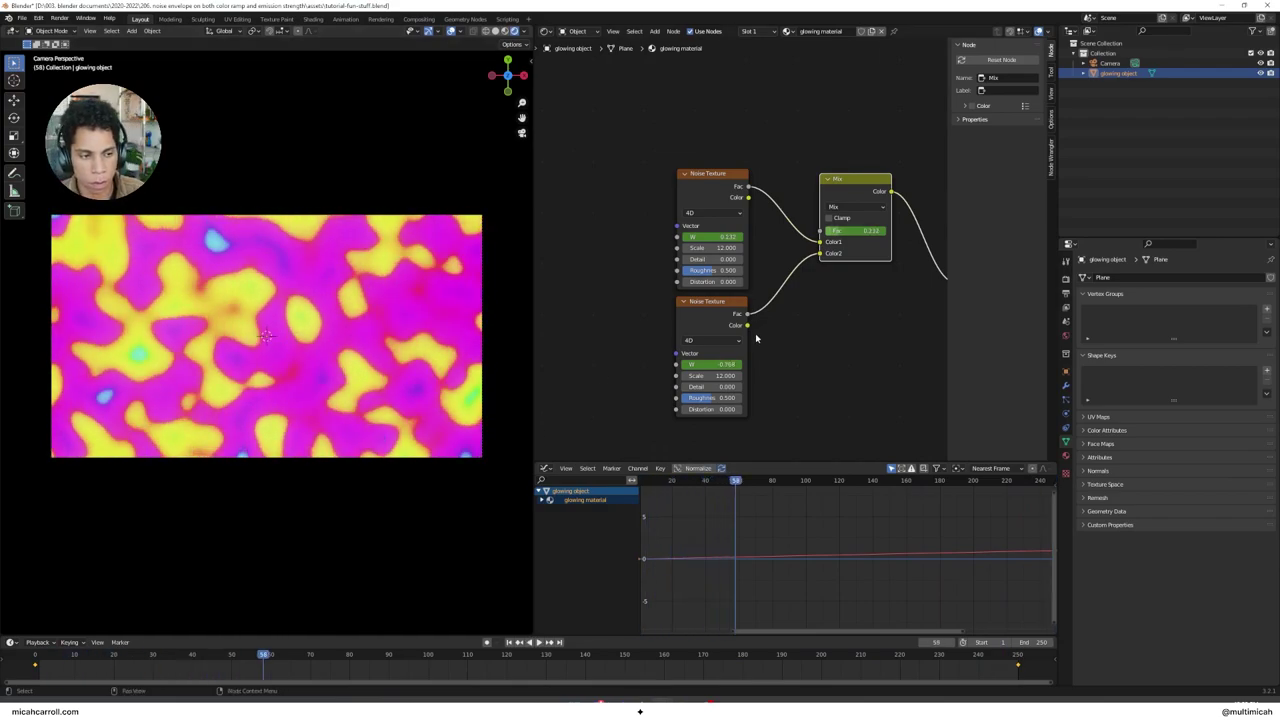
{"action": "key", "text": "ctrl+s"}
Replay the animation from frame 0 and recolor the ColorRamp's middle stop turquoise green
{"action": "left_click_drag", "start_coordinate": [728, 486], "coordinate": [643, 481]}
{"action": "key", "text": "space"}
{"action": "middle_click_drag", "start_coordinate": [874, 346], "coordinate": [602, 380]}
{"action": "left_click", "coordinate": [748, 290]}
{"action": "left_click", "coordinate": [757, 314]}
{"action": "mouse_move", "coordinate": [738, 229]}
{"action": "left_mouse_down"}
{"action": "mouse_move", "coordinate": [756, 180]}
{"action": "mouse_move", "coordinate": [743, 189]}
{"action": "mouse_move", "coordinate": [736, 168]}
{"action": "mouse_move", "coordinate": [712, 178]}
{"action": "mouse_move", "coordinate": [733, 192]}
{"action": "mouse_move", "coordinate": [733, 240]}
{"action": "mouse_move", "coordinate": [734, 166]}
{"action": "mouse_move", "coordinate": [748, 168]}
{"action": "mouse_move", "coordinate": [698, 208]}
{"action": "mouse_move", "coordinate": [718, 170]}
{"action": "left_mouse_up"}
{"action": "left_click", "coordinate": [718, 314]}
{"action": "key", "text": "space"}
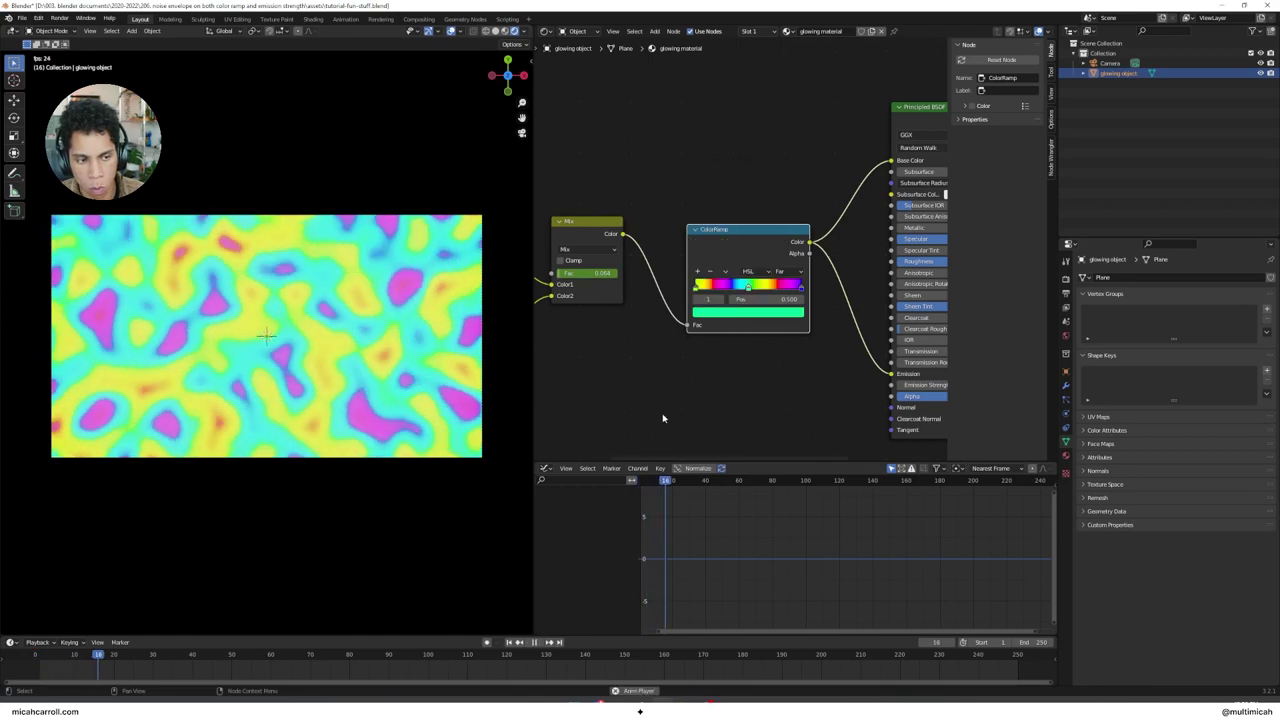
Set the color of the ColorRamp's first stop to bright green
{"action": "left_click", "coordinate": [710, 314]}
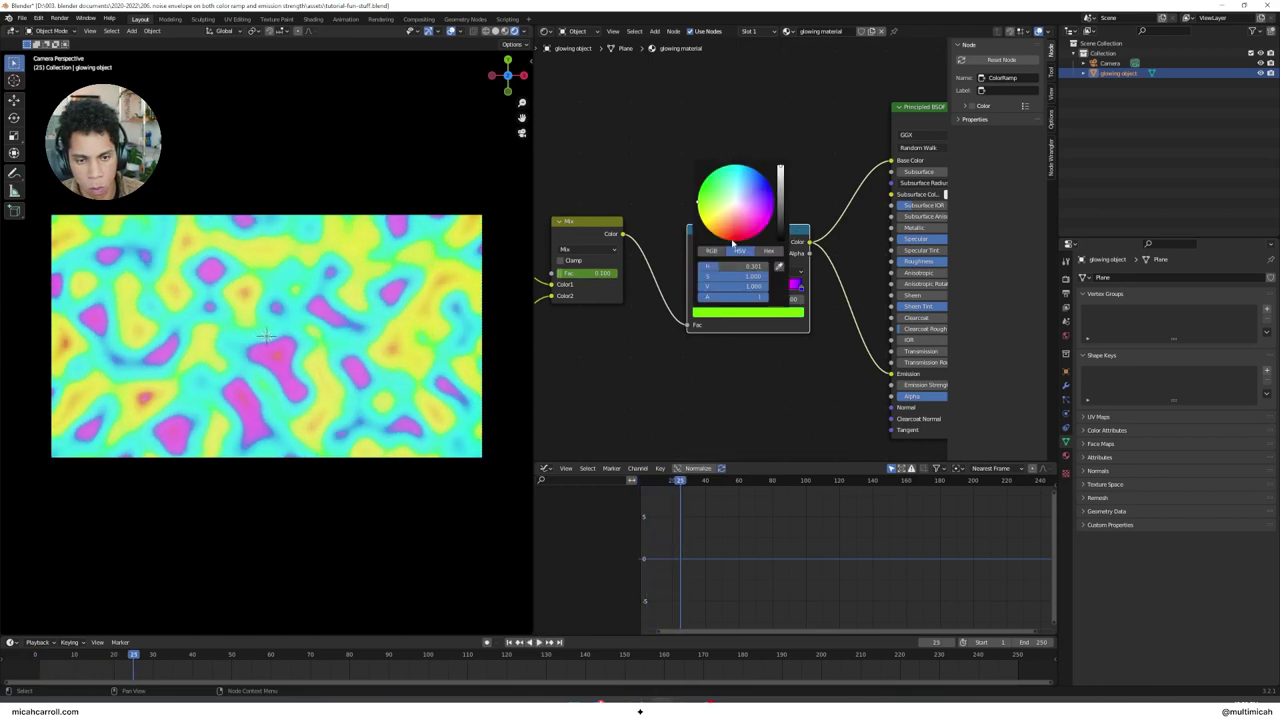
{"action": "left_click_drag", "start_coordinate": [734, 234], "coordinate": [708, 176]}
{"action": "scroll", "coordinate": [736, 238], "scroll_direction": "down", "scroll_amount": 1, "text": "ctrl"}
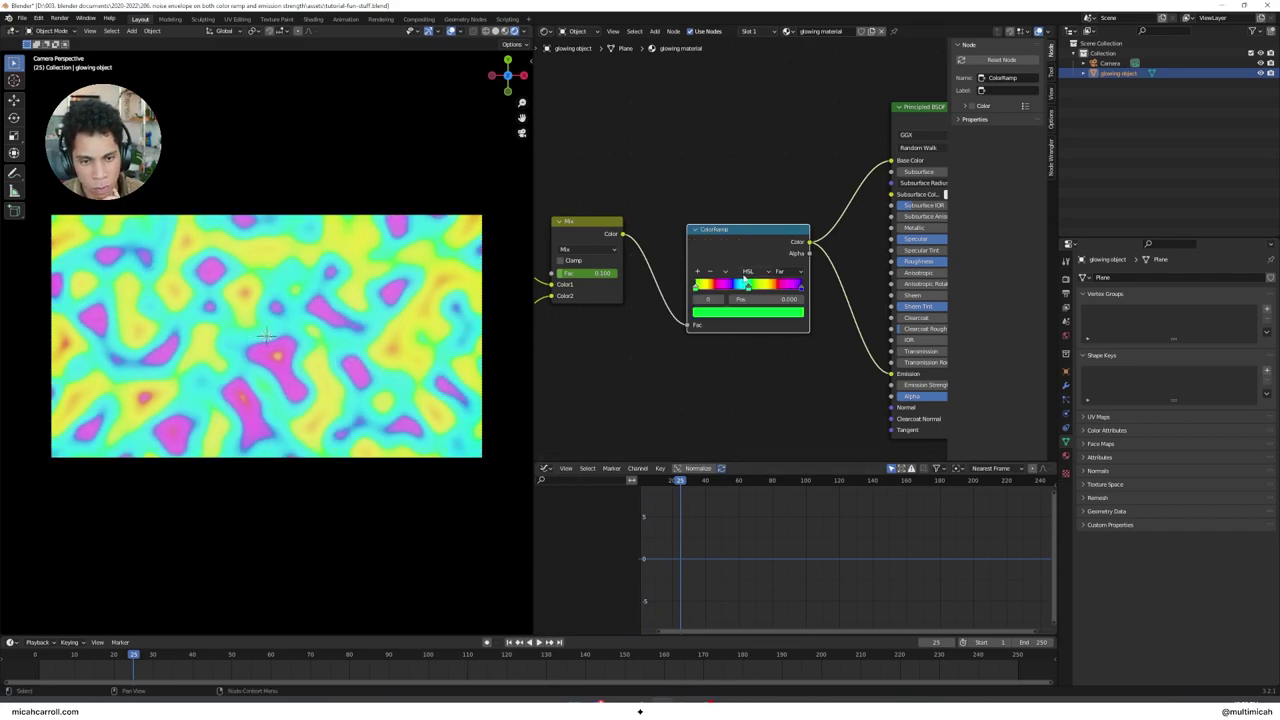
Shift the ColorRamp's middle stop to position 0.555 while the animation plays, and save the file
{"action": "left_click", "coordinate": [749, 287]}
{"action": "key", "text": "space"}
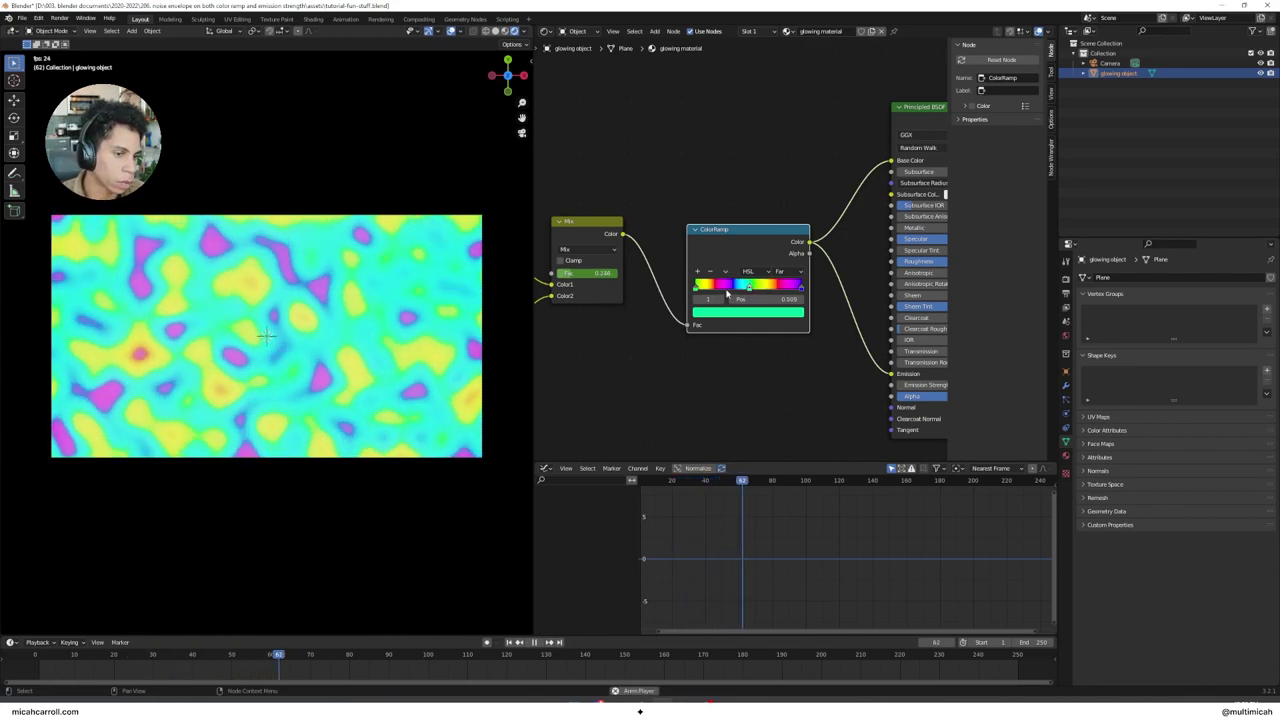
{"action": "left_click_drag", "start_coordinate": [747, 289], "coordinate": [756, 291]}
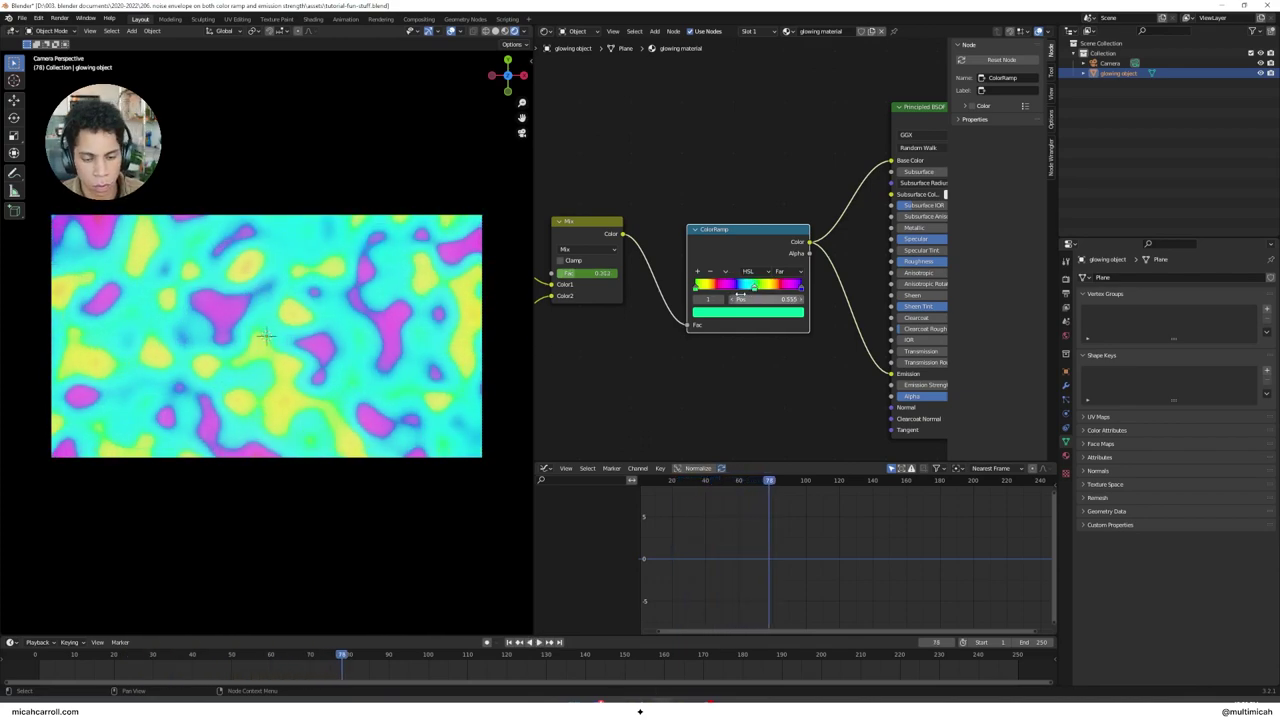
{"action": "key", "text": "ctrl+s"}
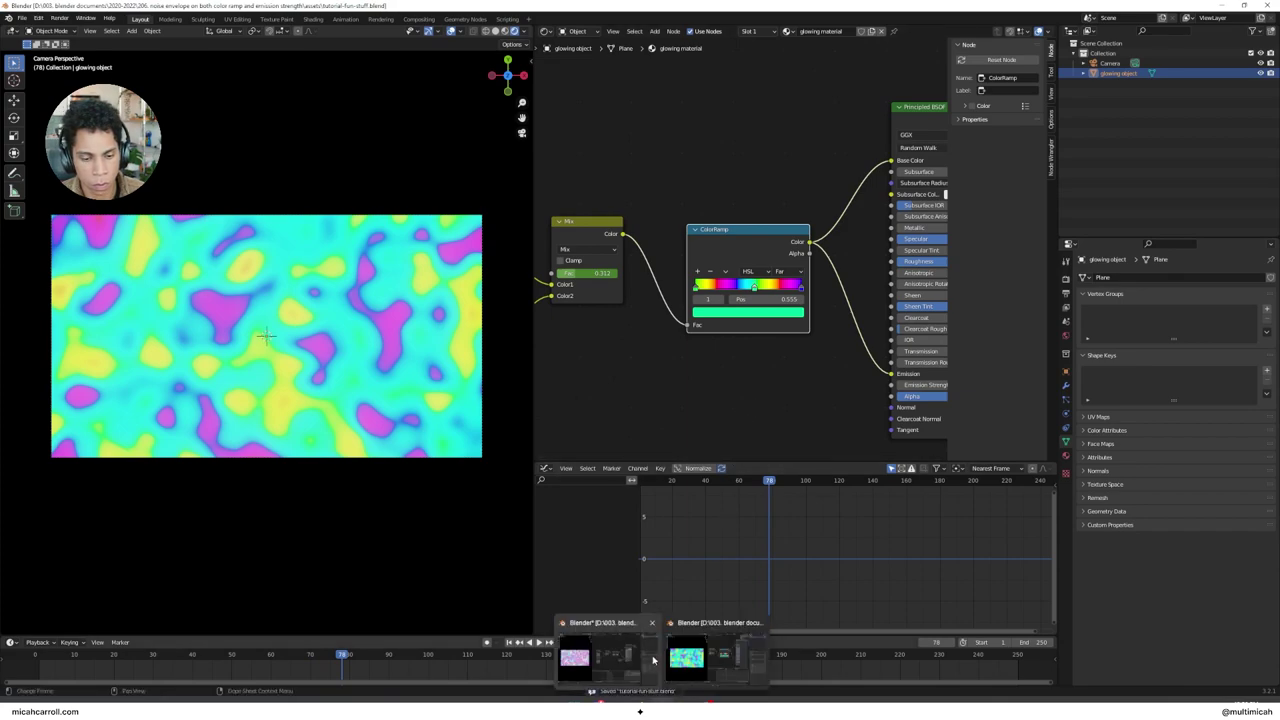
Set the Distortion of both Noise Textures to 2 and play the animation from frame 0
{"action": "middle_click_drag", "start_coordinate": [608, 382], "coordinate": [808, 384]}
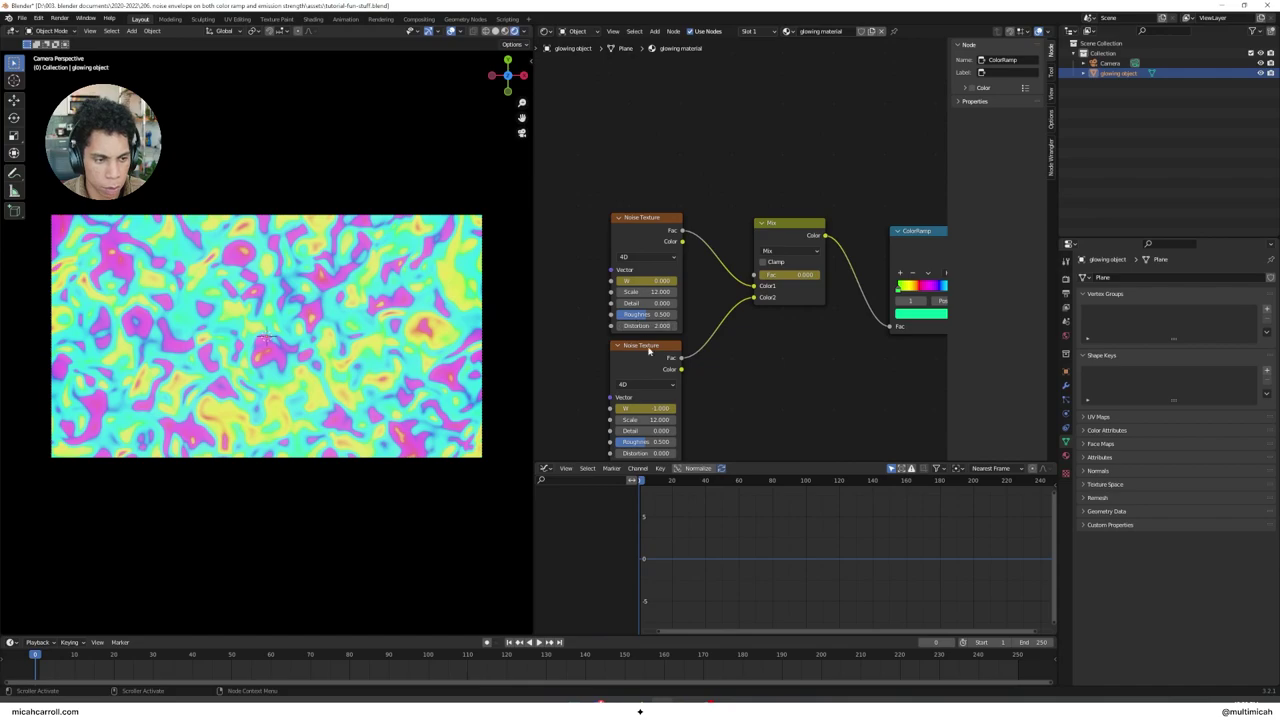
{"action": "middle_click_drag", "start_coordinate": [649, 355], "coordinate": [668, 314]}
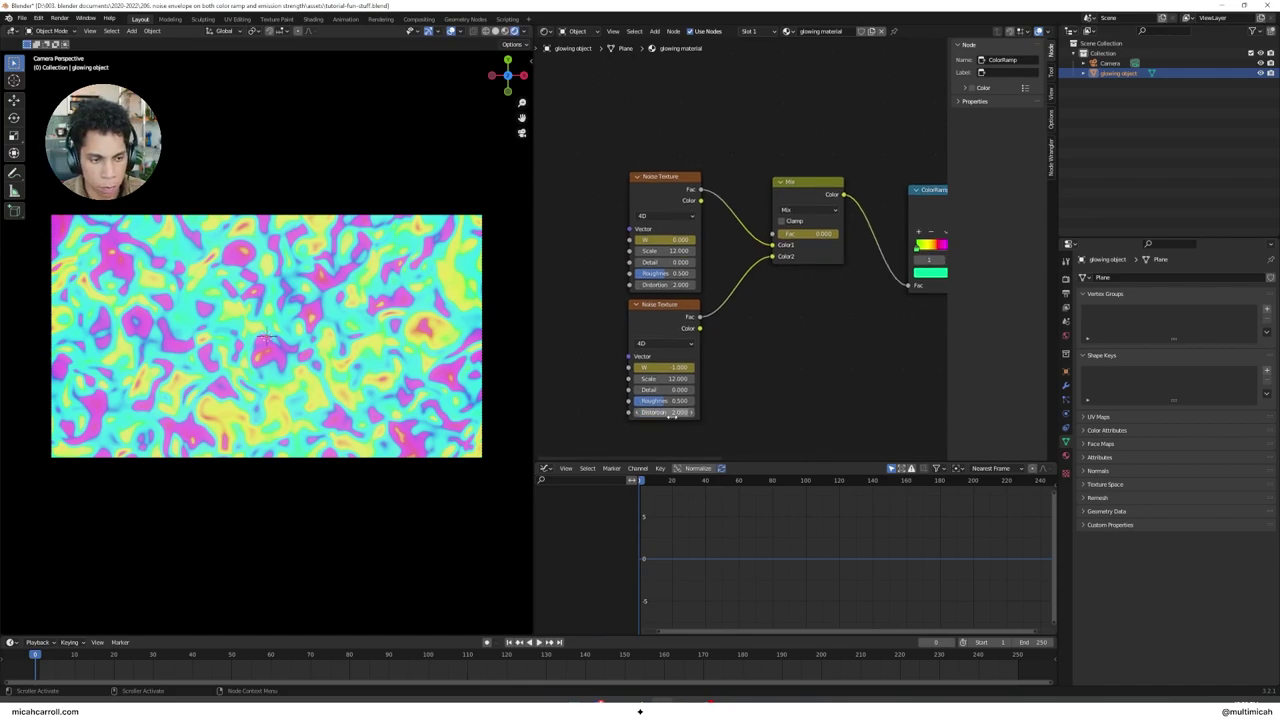
{"action": "key", "text": "space"}
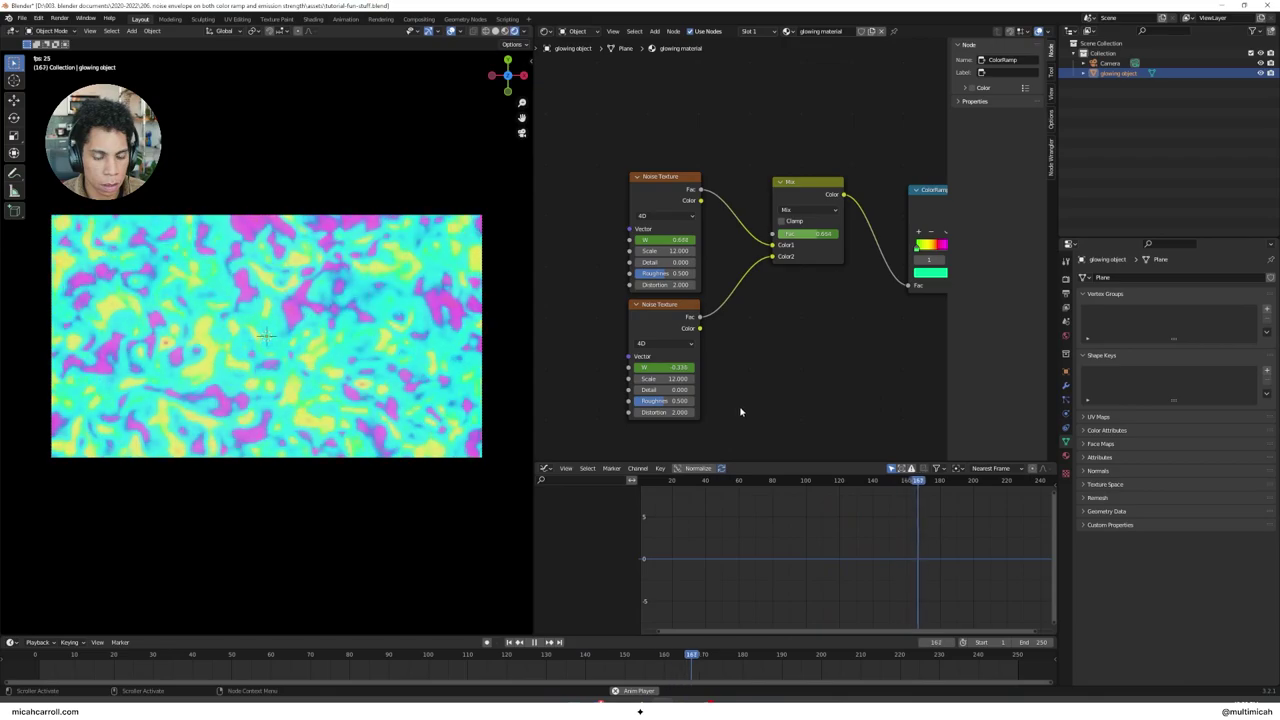
Set the Scale of both Noise Textures to 8 and stop the playback
{"action": "left_click", "coordinate": [662, 378]}
{"action": "type", "text": "8"}
{"action": "key", "text": "Return"}
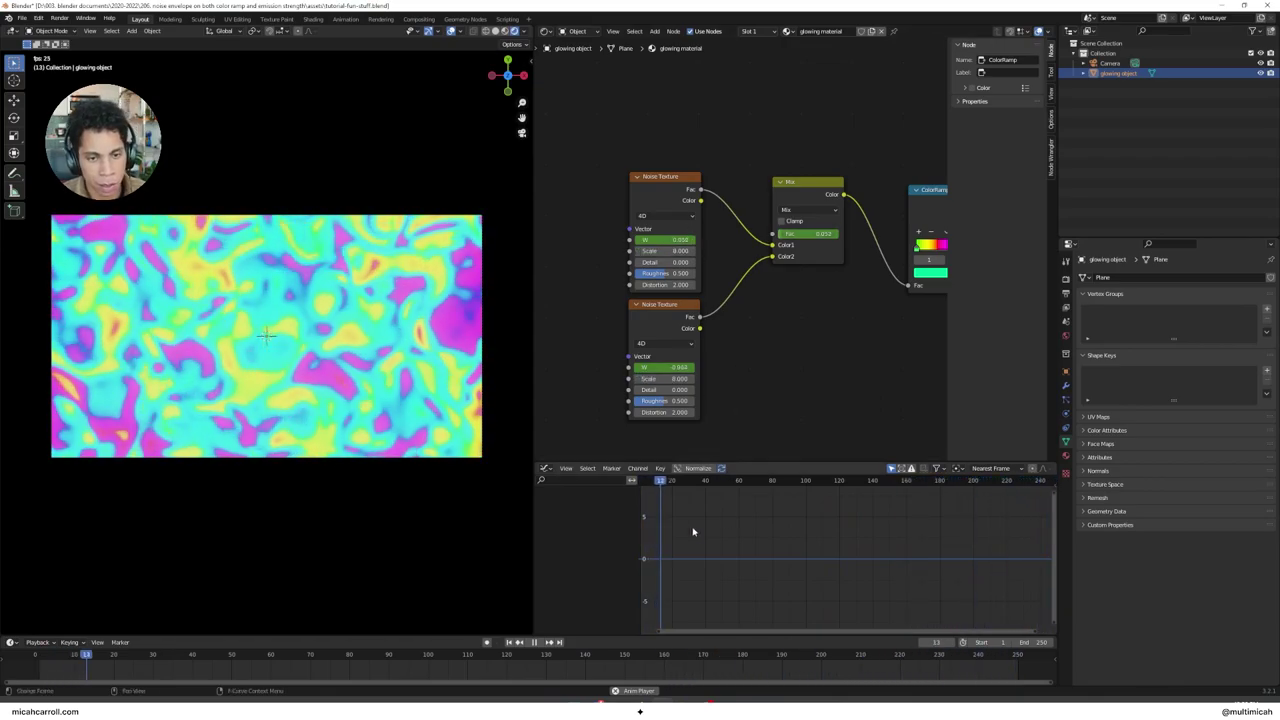
{"action": "key", "text": "space"}
{"action": "scroll", "coordinate": [769, 295], "scroll_direction": "up", "scroll_amount": 4}
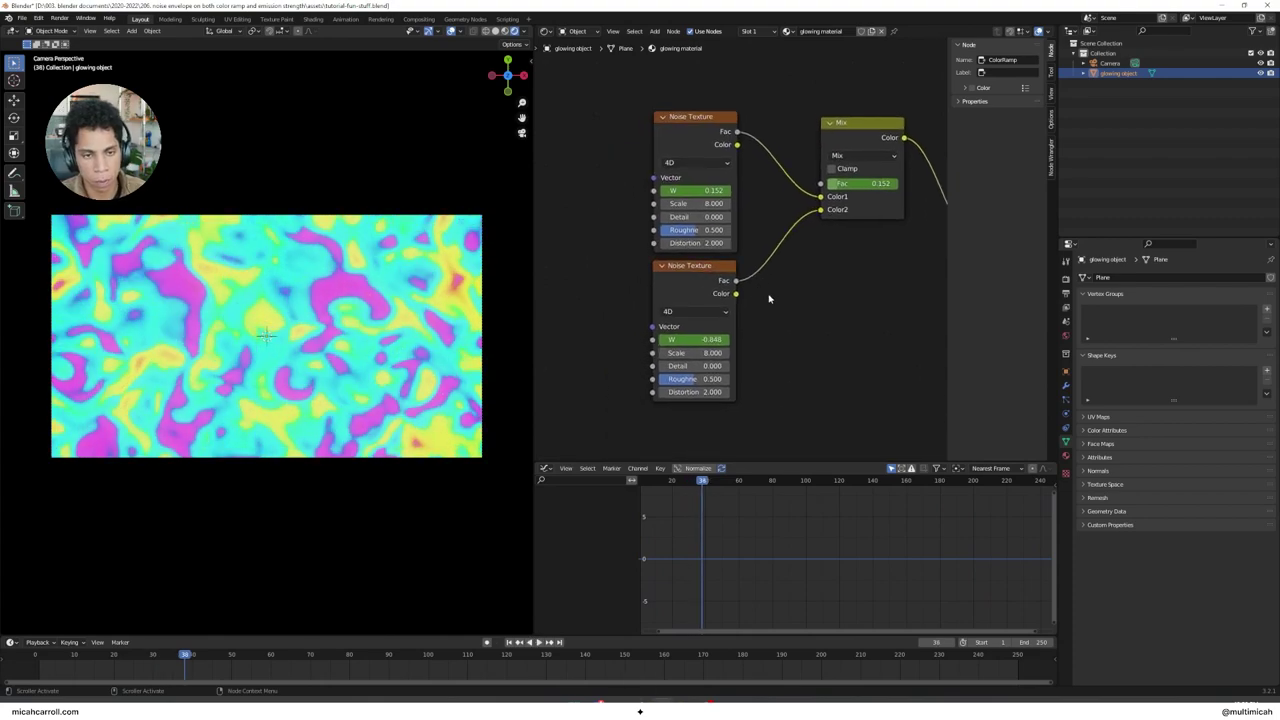
{"action": "middle_click_drag", "start_coordinate": [825, 302], "coordinate": [662, 306]}
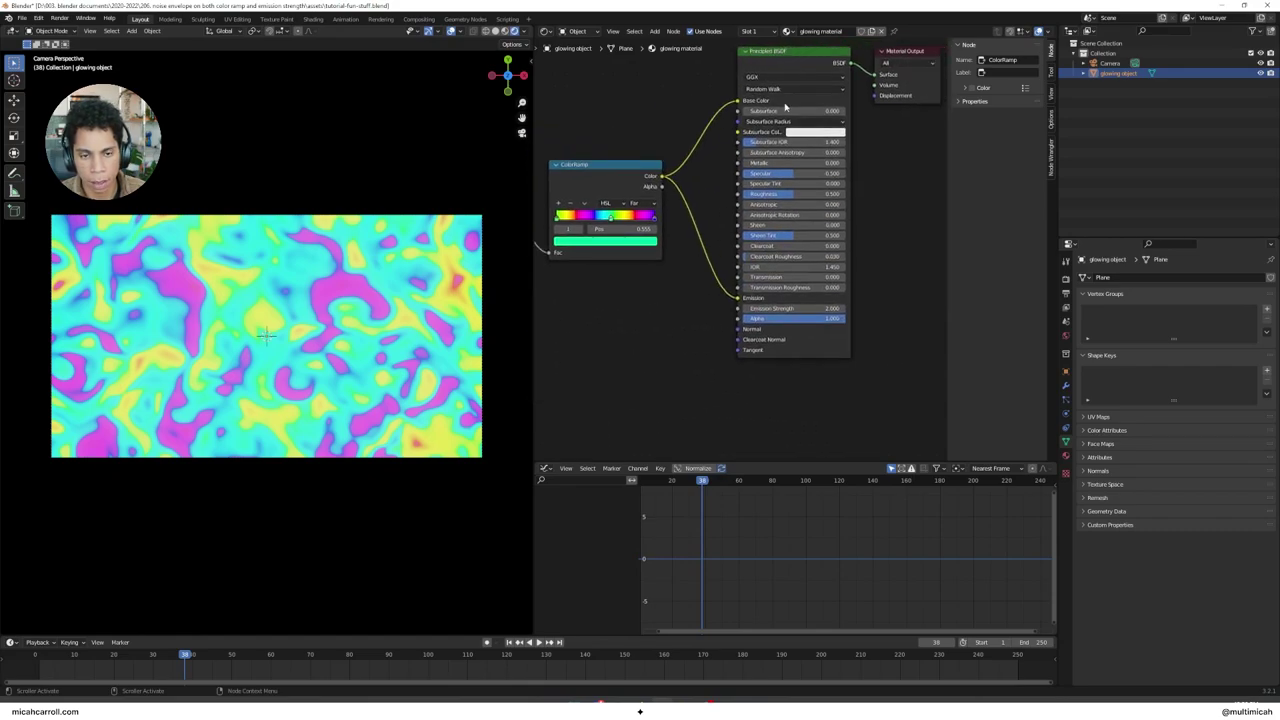
Save the file, and switch to the Compositing workspace with the animation rewound to frame 0
{"action": "key", "text": "ctrl+s"}
{"action": "key", "text": "shift+Left"}
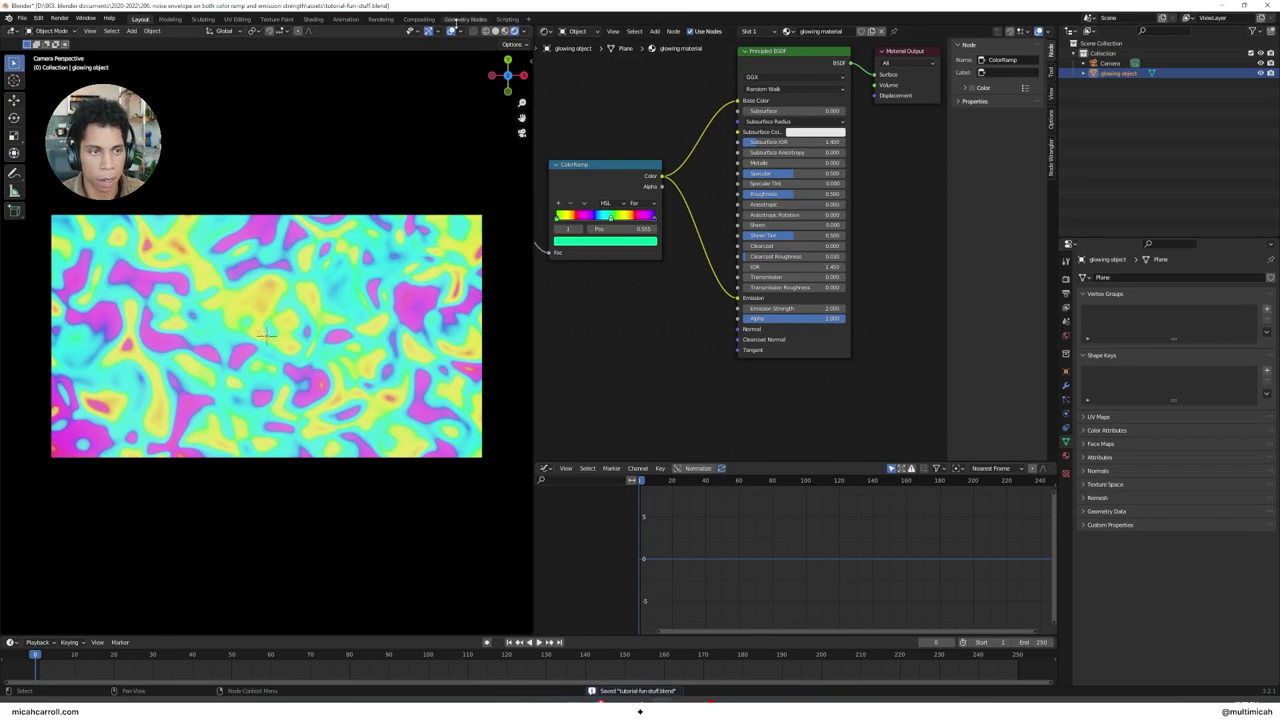
{"action": "left_click", "coordinate": [420, 19]}
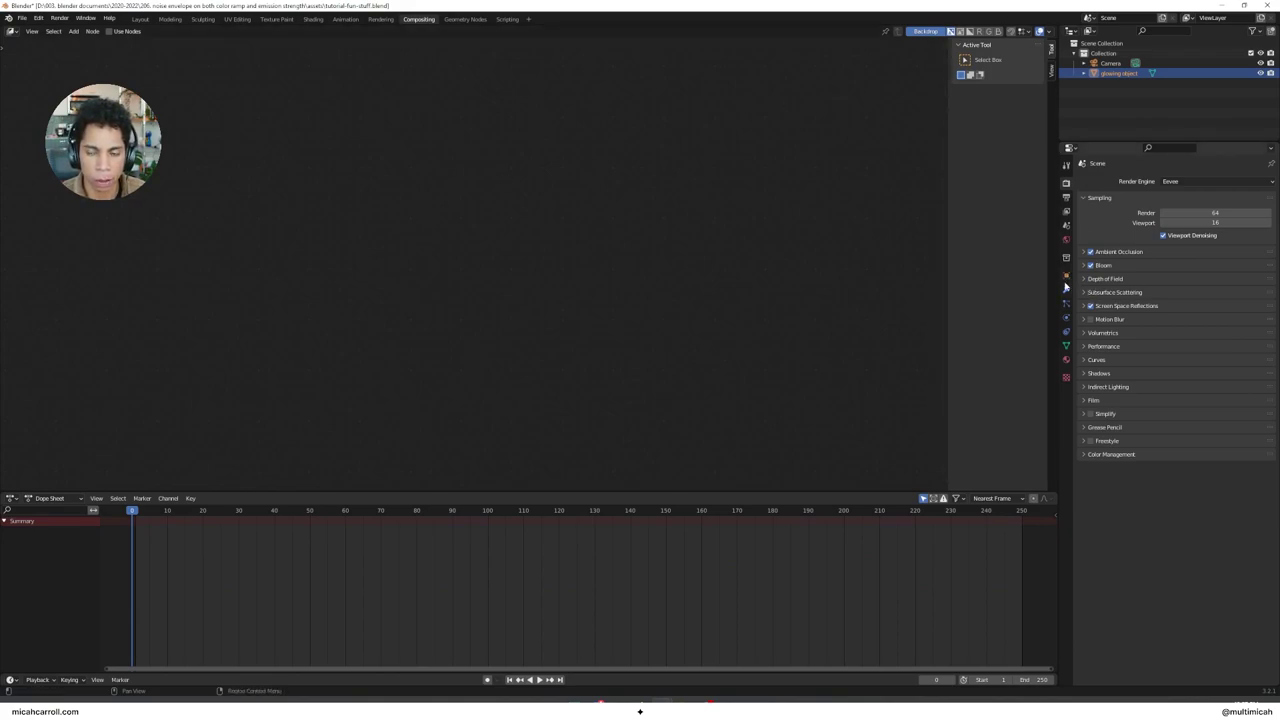
Set the scene's output file format to FFmpeg Video
{"action": "left_click", "coordinate": [1067, 199]}
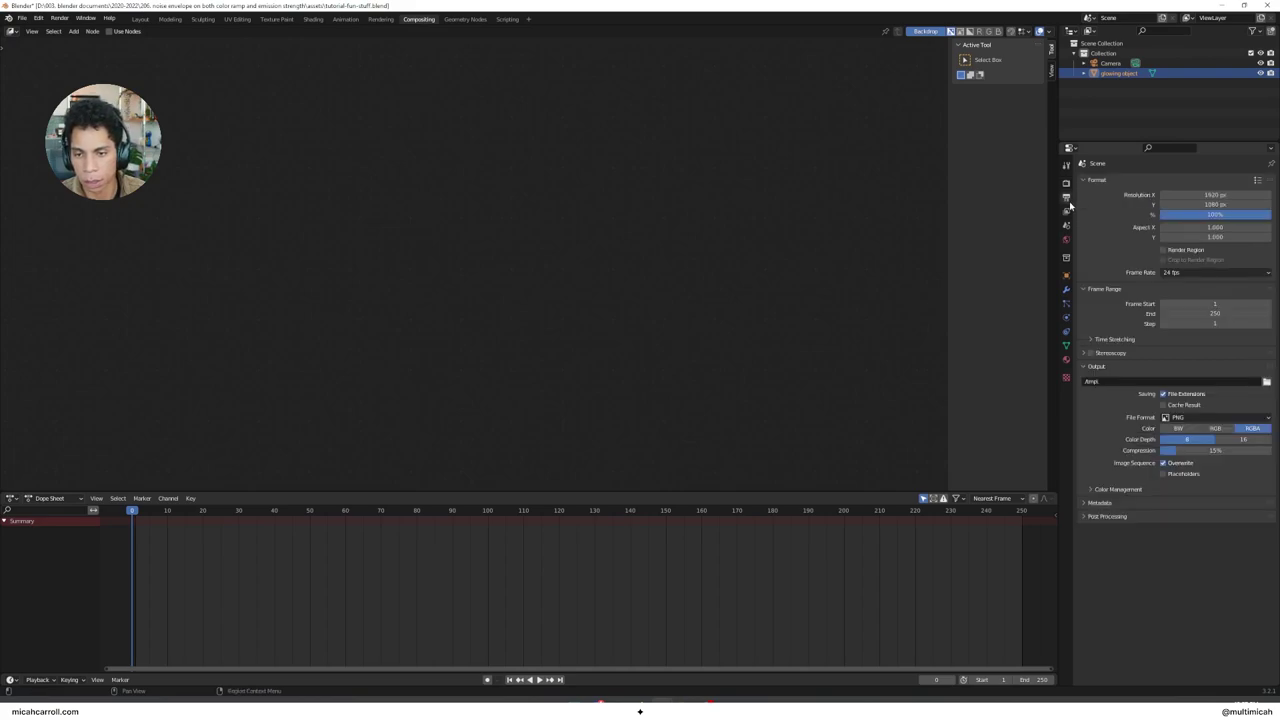
{"action": "left_click", "coordinate": [1216, 417]}
{"action": "left_click", "coordinate": [1238, 468]}
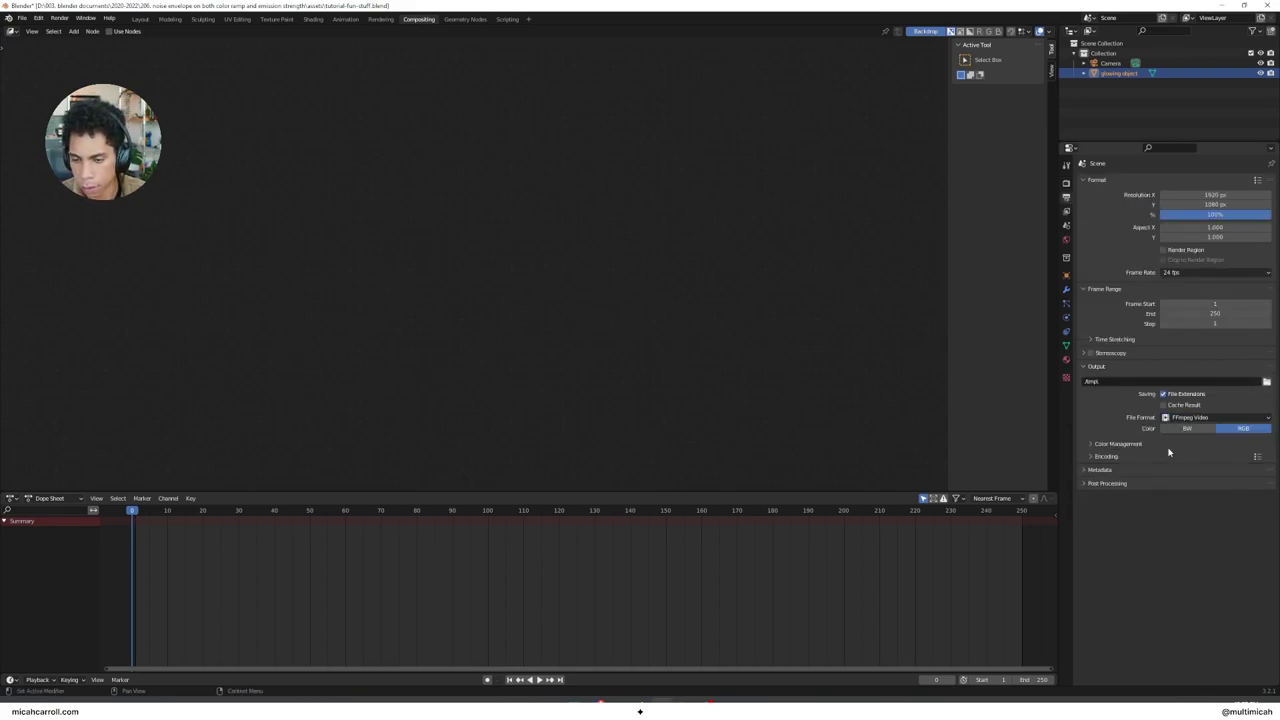
{"action": "left_click", "coordinate": [1182, 420]}
{"action": "left_click", "coordinate": [1185, 421]}
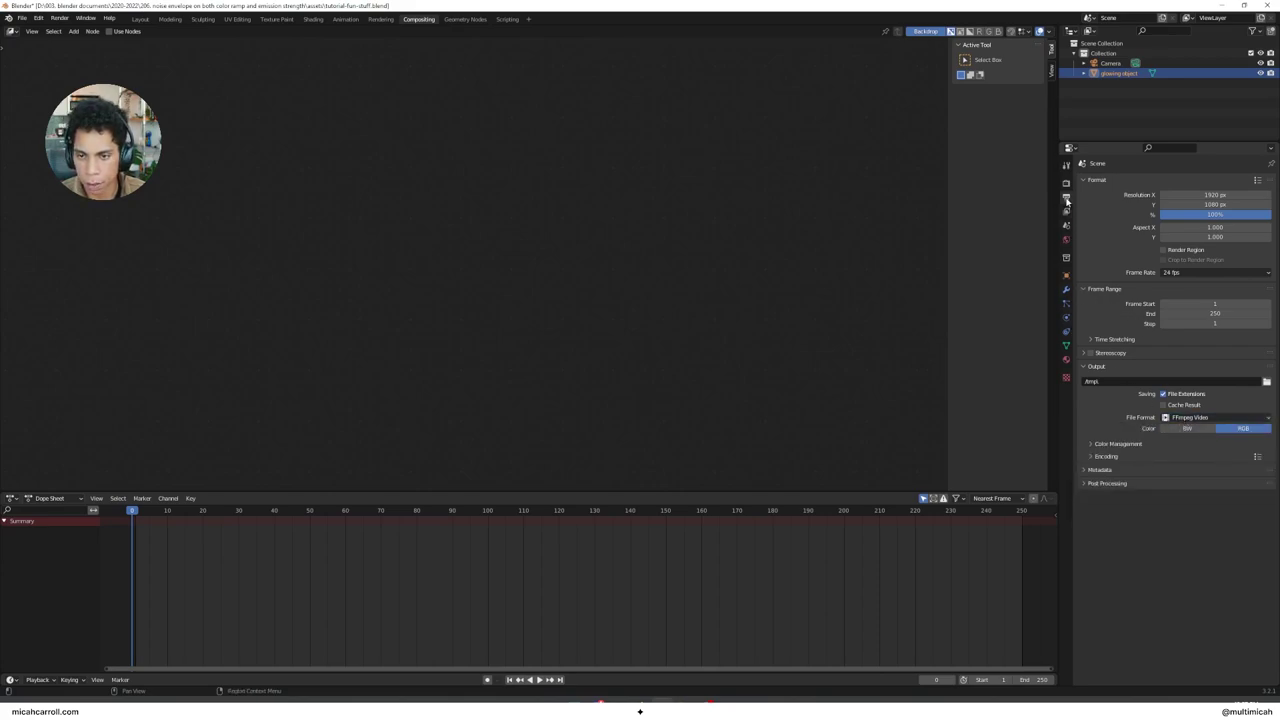
{"action": "left_click", "coordinate": [1244, 419]}
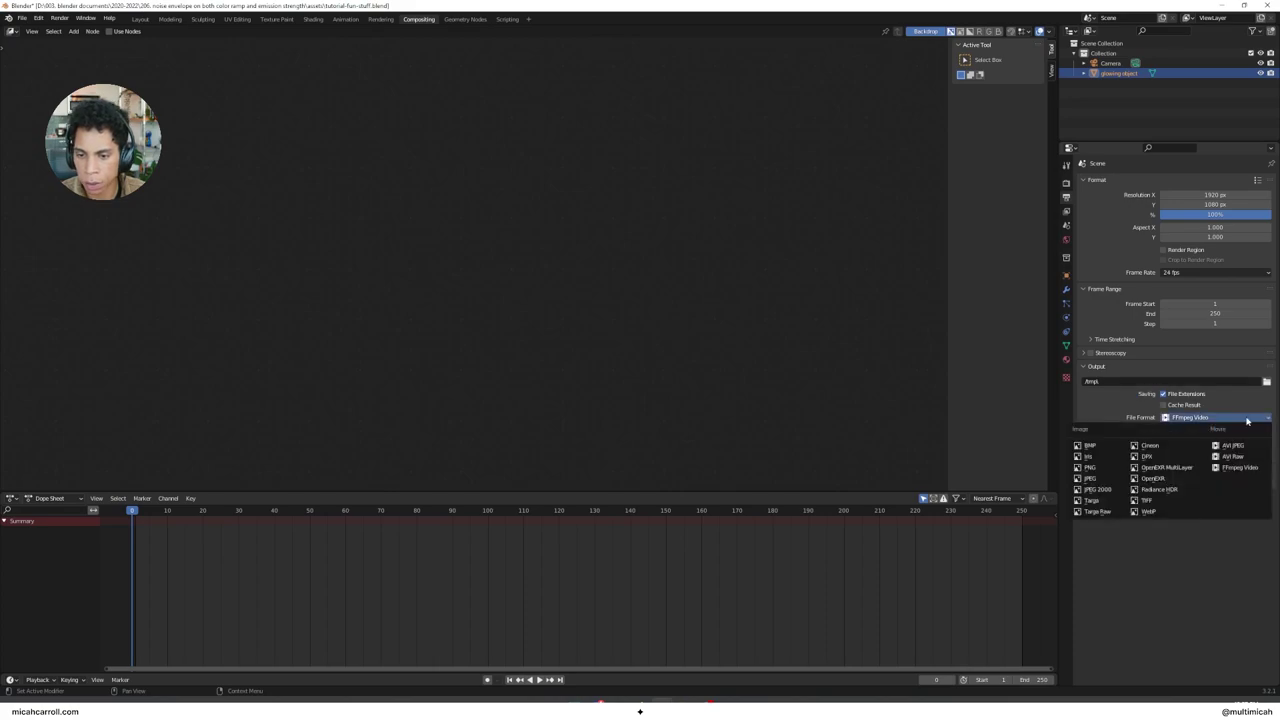
{"action": "left_click", "coordinate": [1236, 469]}
Set the video encoding to the MPEG-4 container with Perceptually Lossless output quality, and save the file
{"action": "left_click", "coordinate": [1107, 456]}
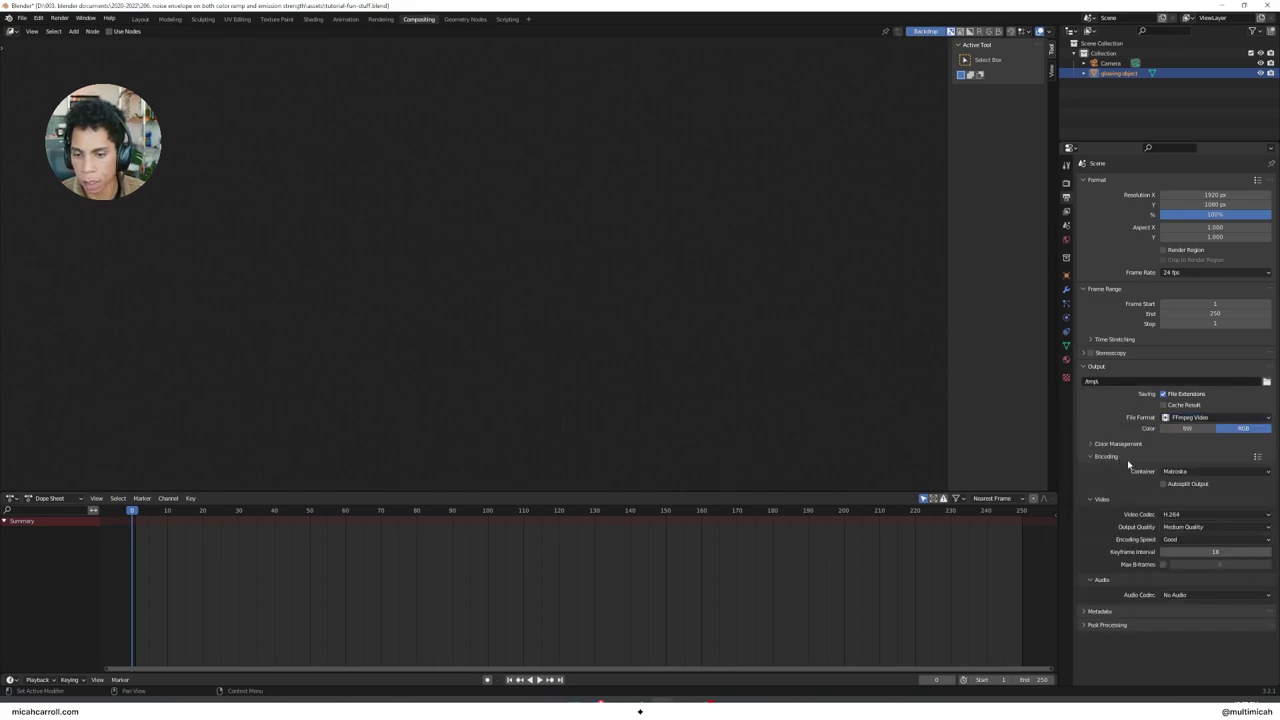
{"action": "left_click", "coordinate": [1190, 474]}
{"action": "left_click", "coordinate": [1194, 507]}
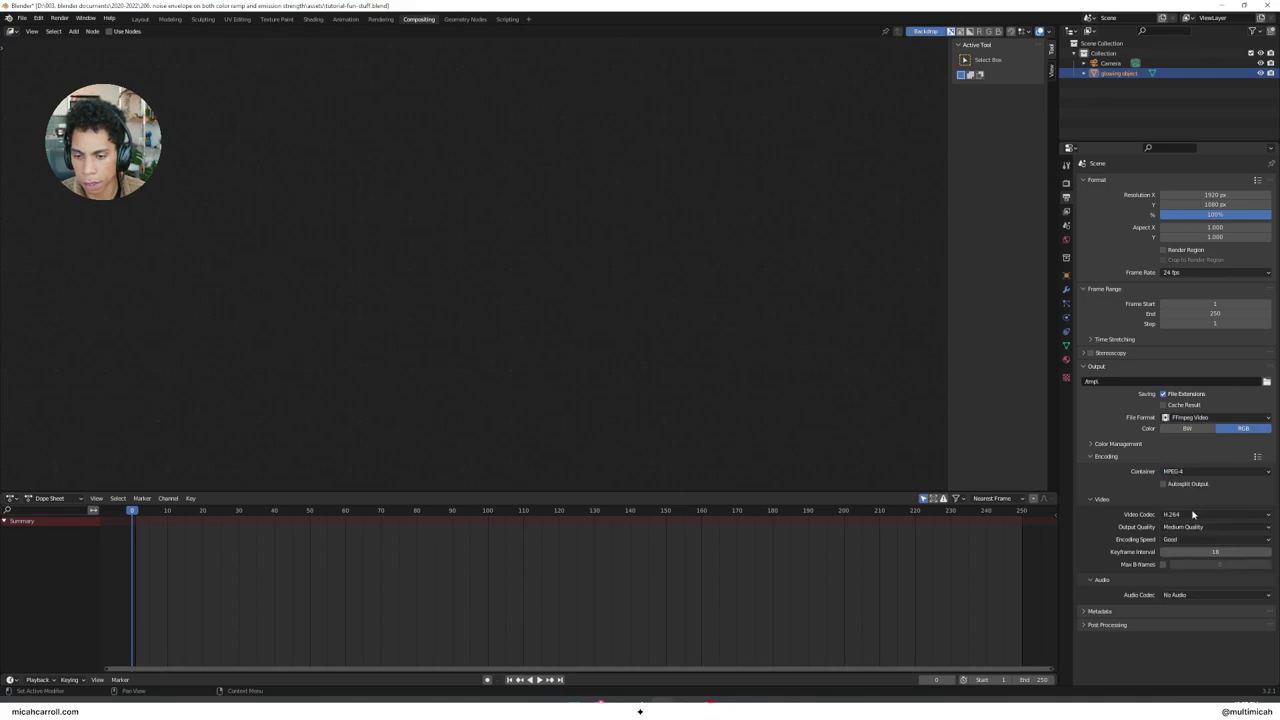
{"action": "left_click", "coordinate": [1199, 527]}
{"action": "left_click", "coordinate": [1200, 560]}
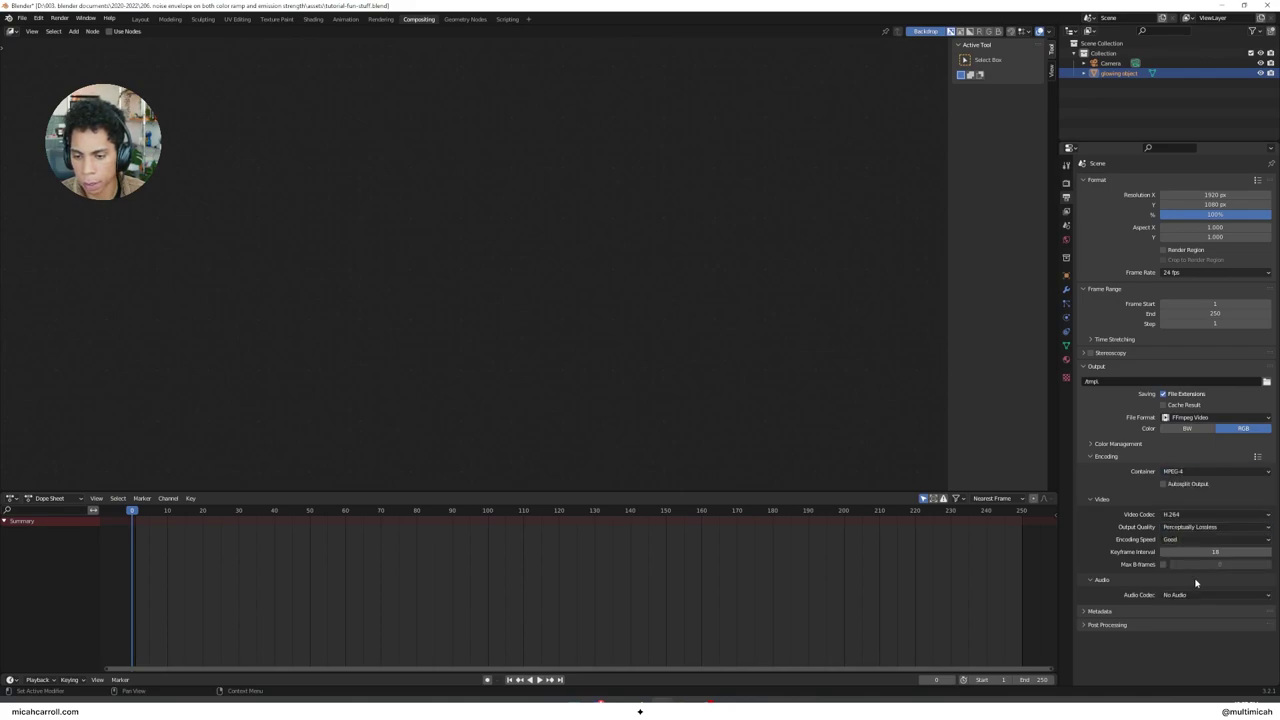
{"action": "key", "text": "ctrl+s"}
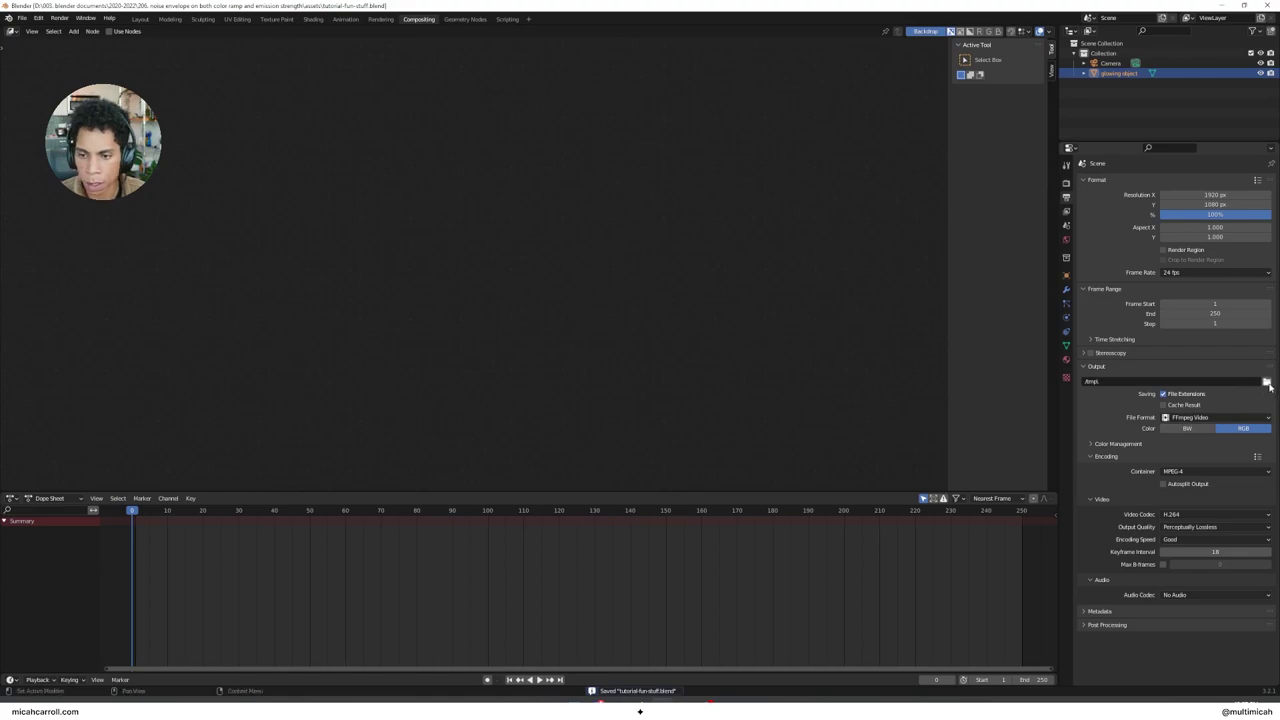
Set the render output to trippy-visual-tutorial.mp4 in the project's exports folder, and save the file
{"action": "left_click", "coordinate": [1266, 381]}
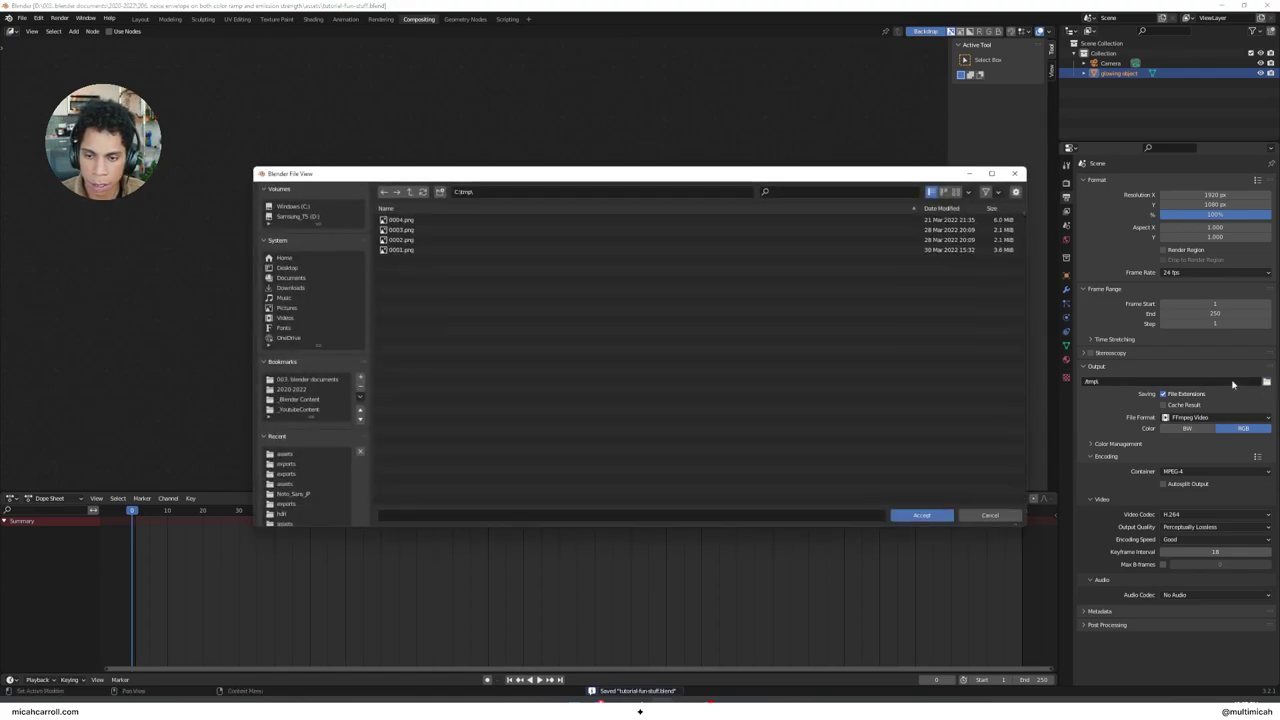
{"action": "left_click", "coordinate": [331, 384]}
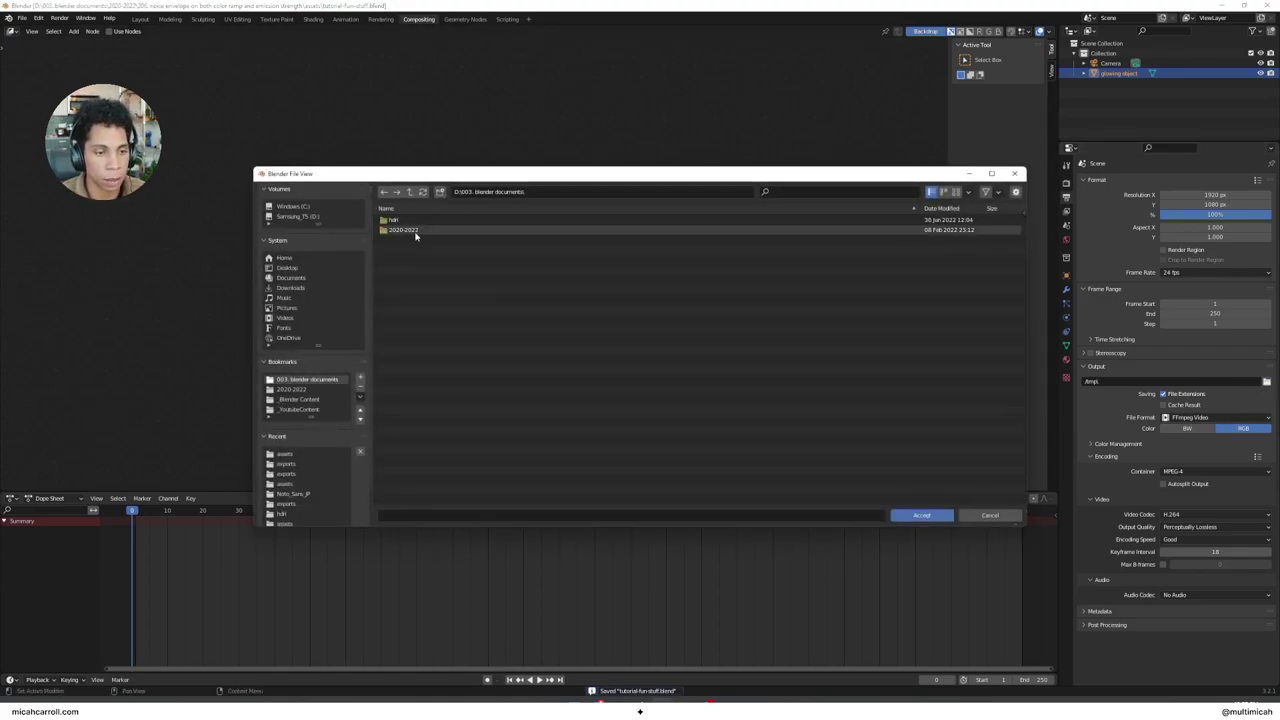
{"action": "double_click", "coordinate": [417, 229]}
{"action": "double_click", "coordinate": [423, 220]}
{"action": "double_click", "coordinate": [422, 220]}
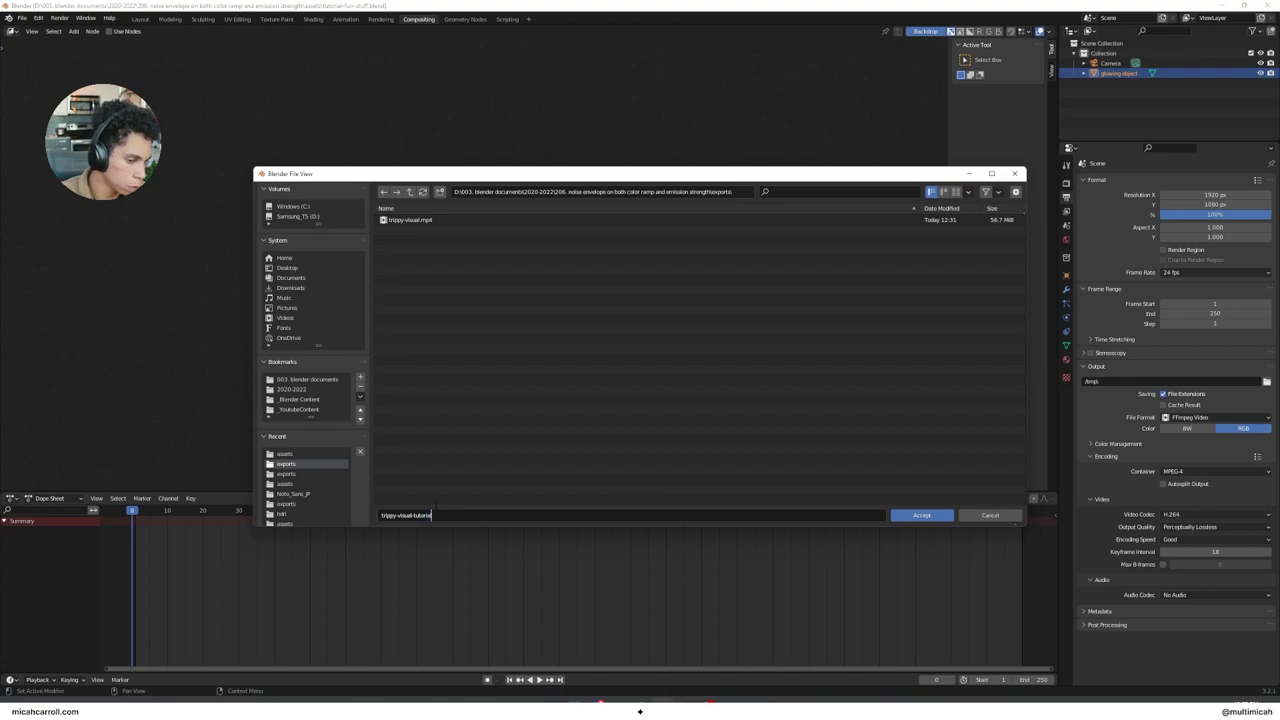
{"action": "left_click", "coordinate": [921, 515]}
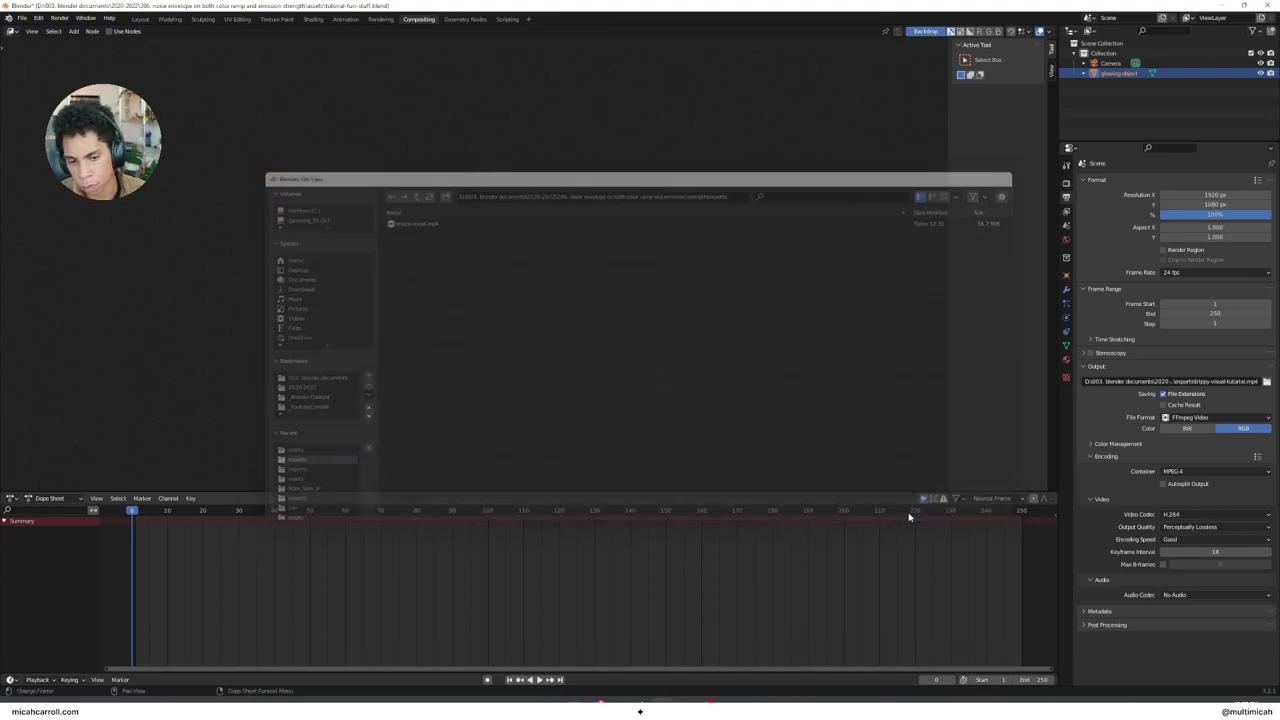
{"action": "key", "text": "ctrl+s"}
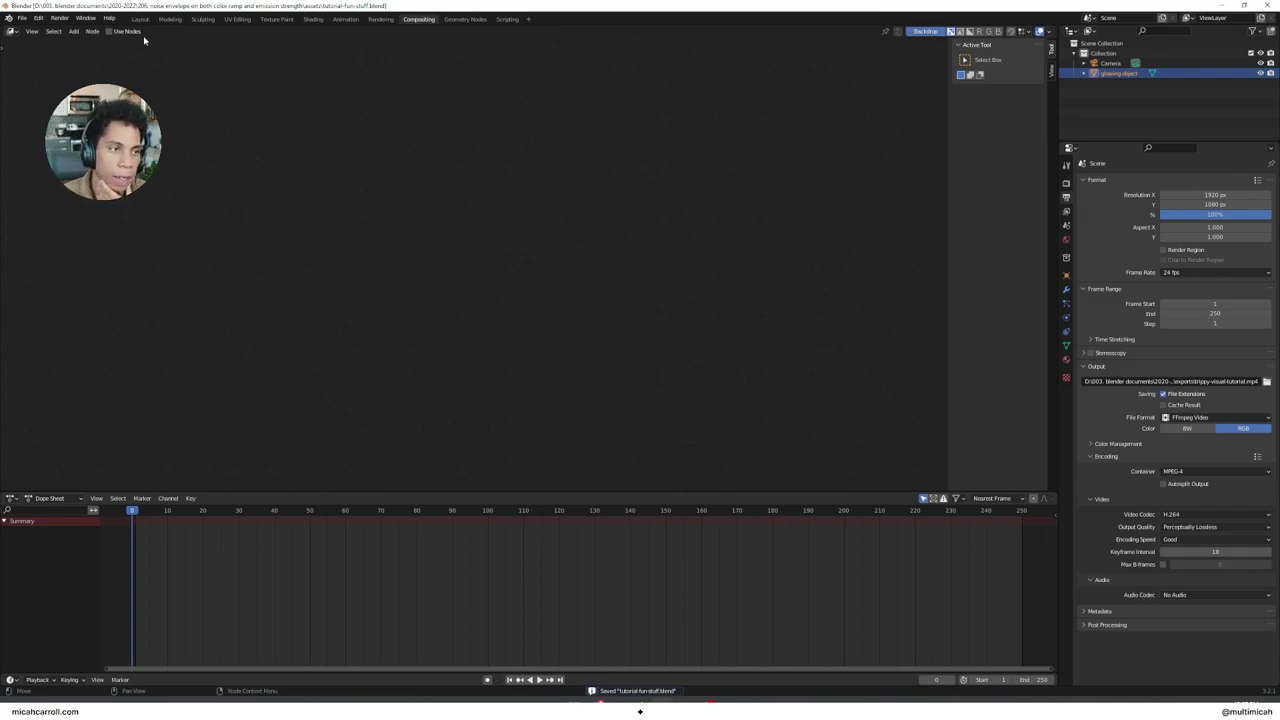
Enable nodes in the compositor and move the Composite node farther away from Render Layers
{"action": "left_click", "coordinate": [109, 32]}
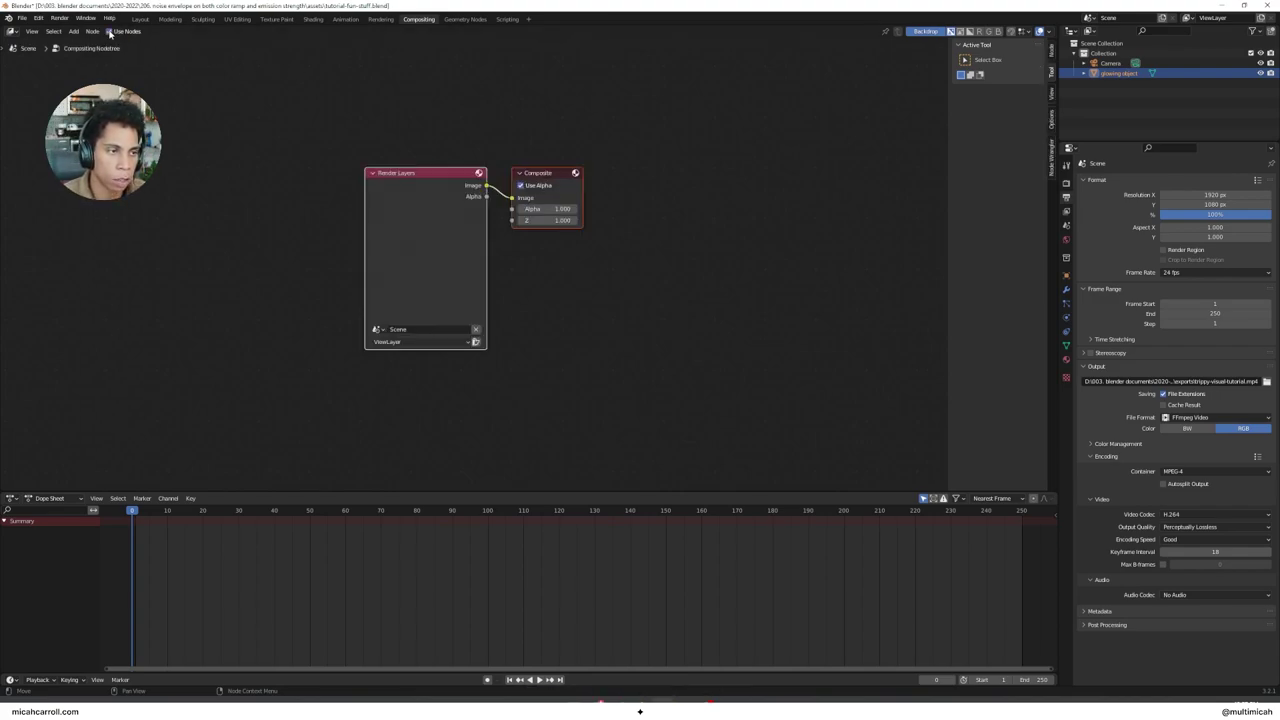
{"action": "left_click", "coordinate": [366, 115]}
{"action": "left_click_drag", "start_coordinate": [545, 180], "coordinate": [669, 187]}
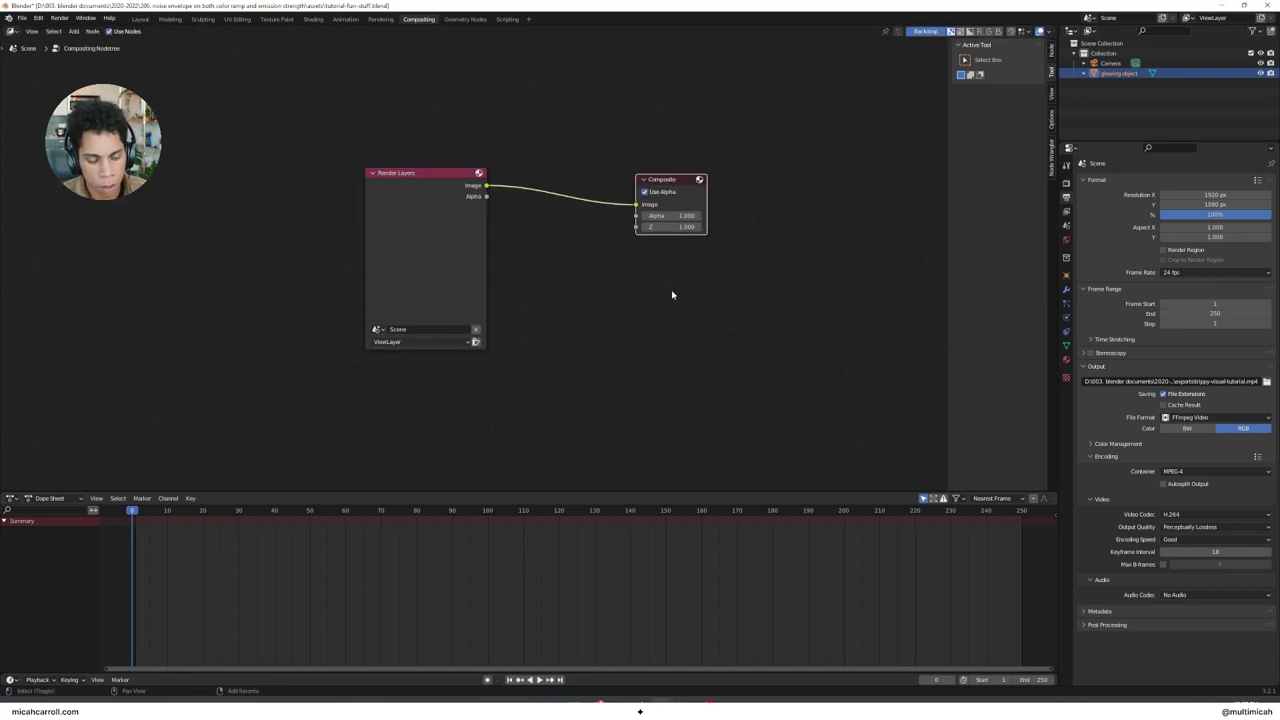
Add a Viewer node directly below the Composite node
{"action": "key", "text": "shift+a"}
{"action": "type", "text": "viewe"}
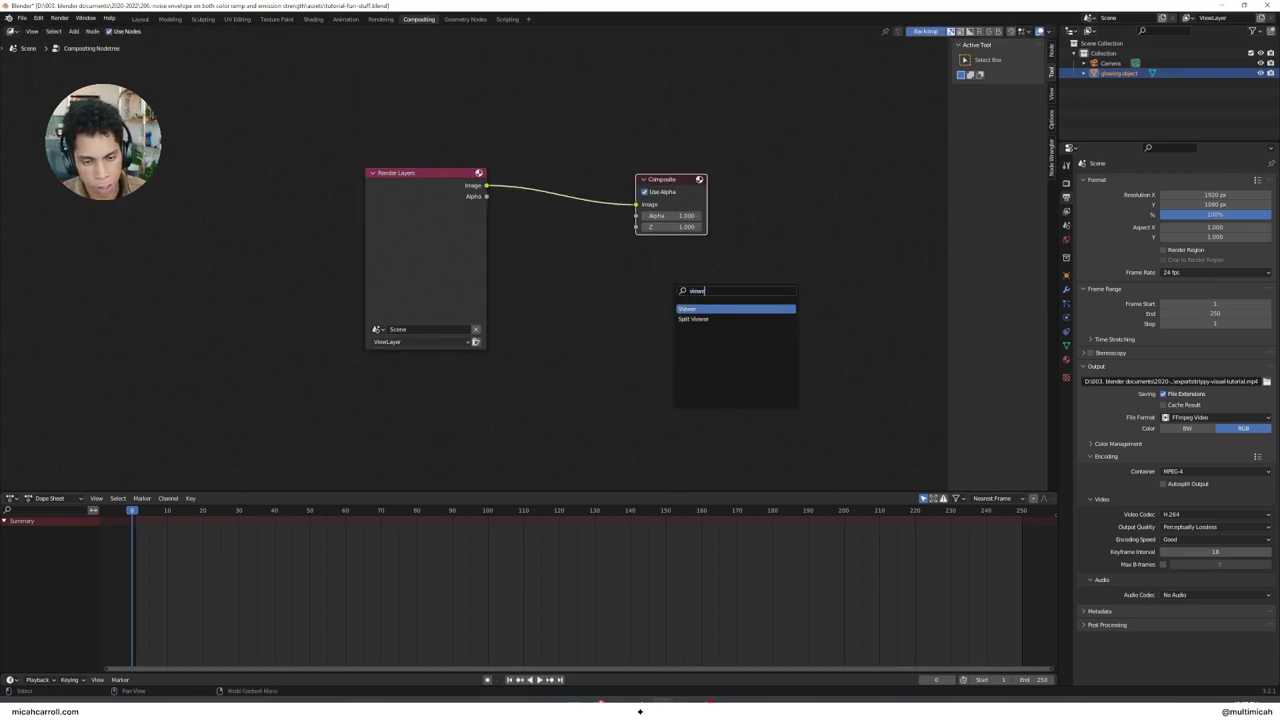
{"action": "key", "text": "Return"}
{"action": "left_click", "coordinate": [650, 253]}
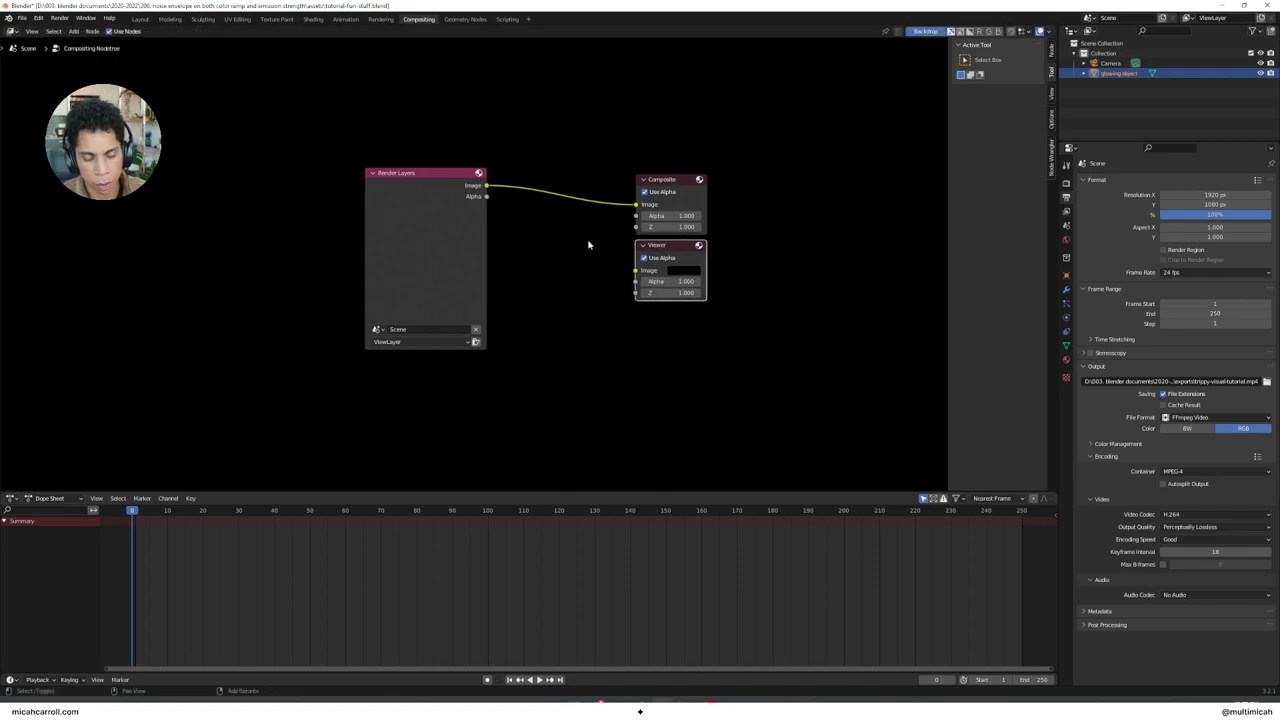
Insert a Reroute on the Render Layers–Composite link that also feeds the Viewer's Image input, and move Render Layers farther away
{"action": "key", "text": "shift+a"}
{"action": "type", "text": "view"}
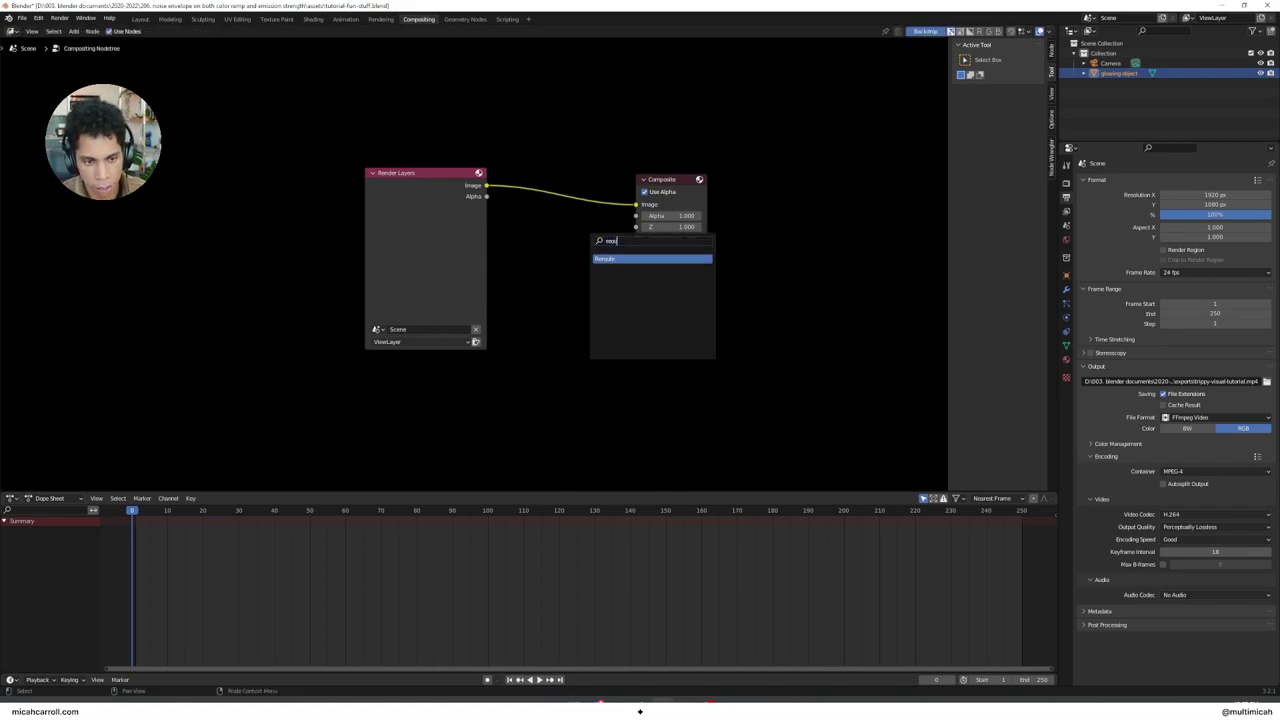
{"action": "key", "text": "Return"}
{"action": "left_click", "coordinate": [588, 205]}
{"action": "left_click_drag", "start_coordinate": [588, 205], "coordinate": [635, 270]}
{"action": "middle_click_drag", "start_coordinate": [571, 257], "coordinate": [680, 271]}
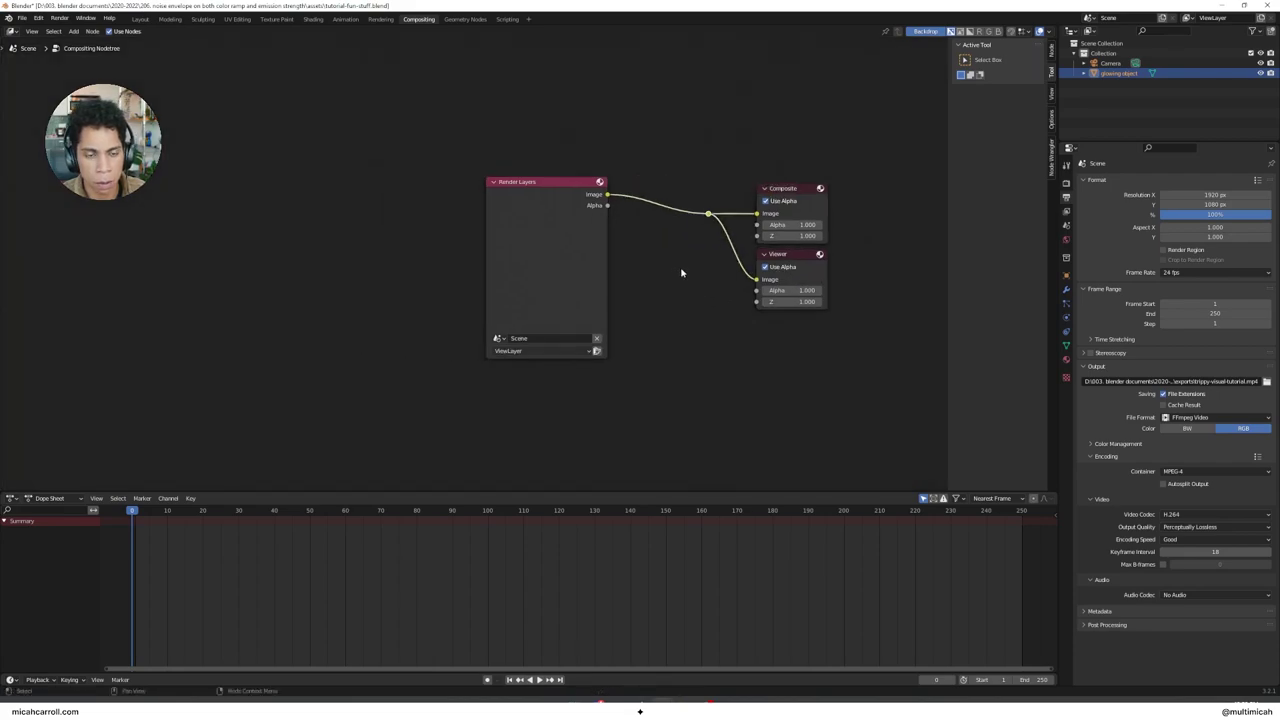
{"action": "left_click_drag", "start_coordinate": [553, 186], "coordinate": [351, 190]}
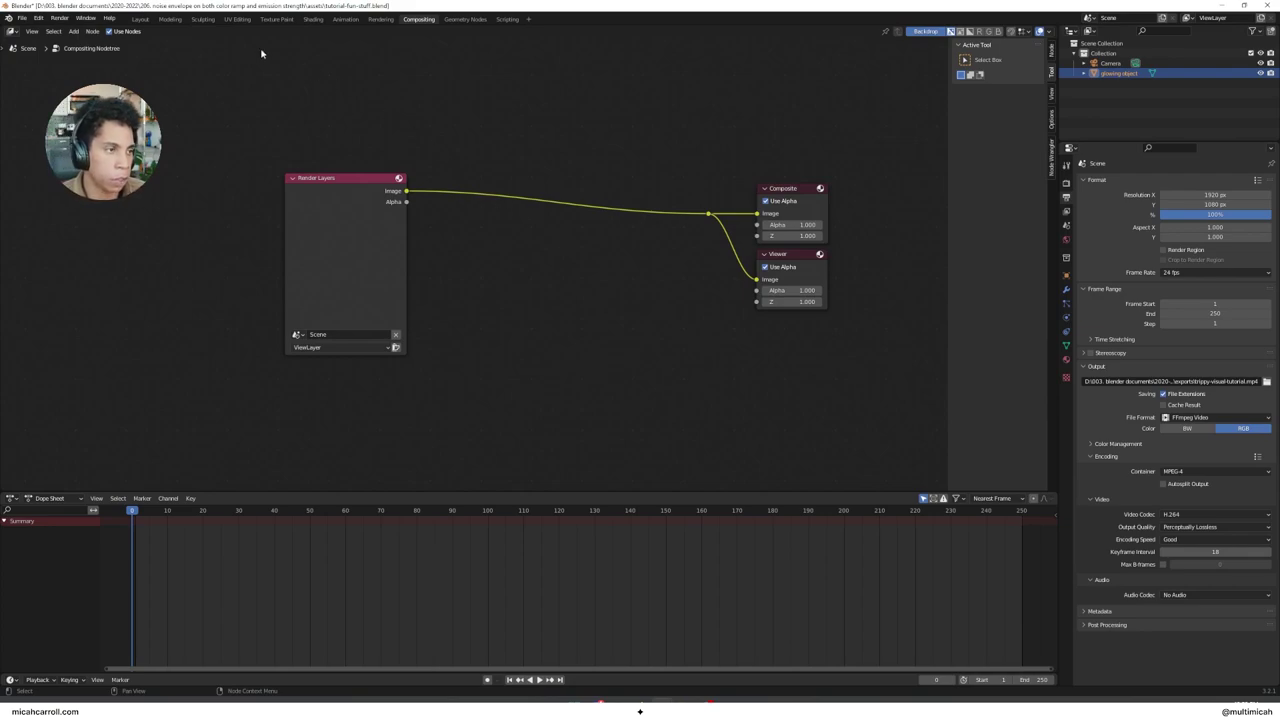
Render the current frame and shrink the compositor backdrop so the whole image fits behind the nodes
{"action": "left_click", "coordinate": [61, 19]}
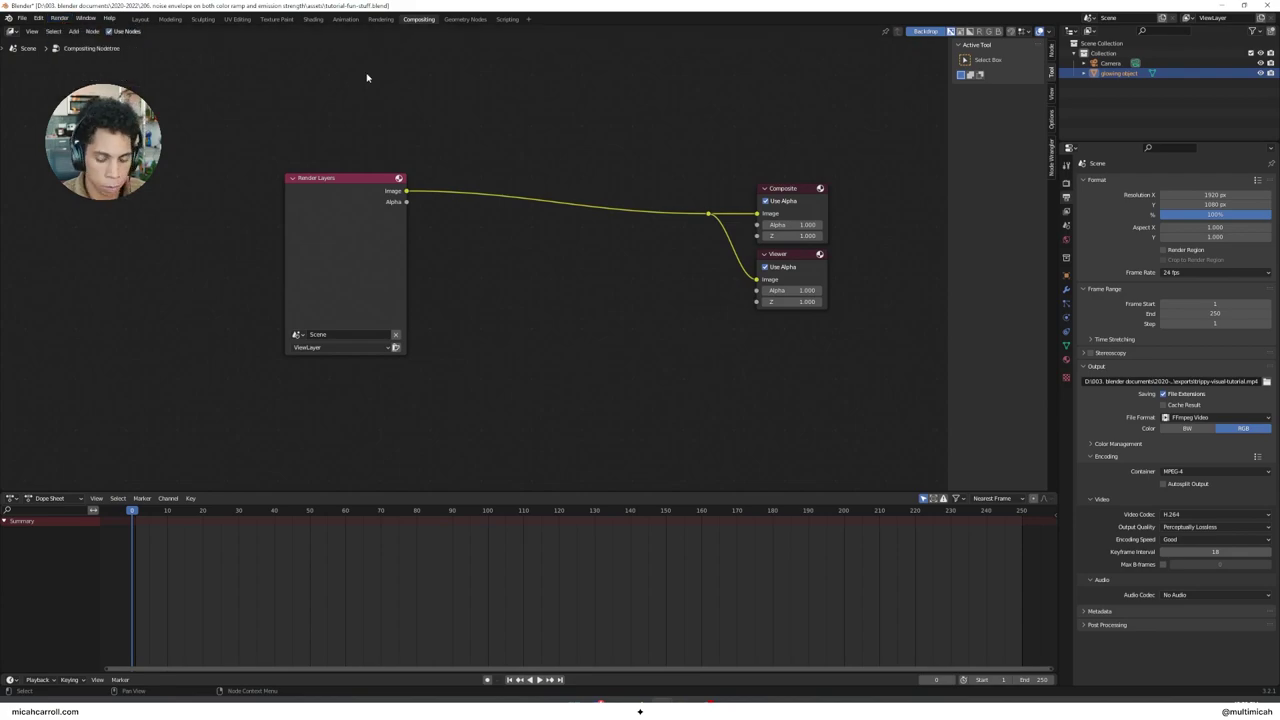
{"action": "key", "text": "F12"}
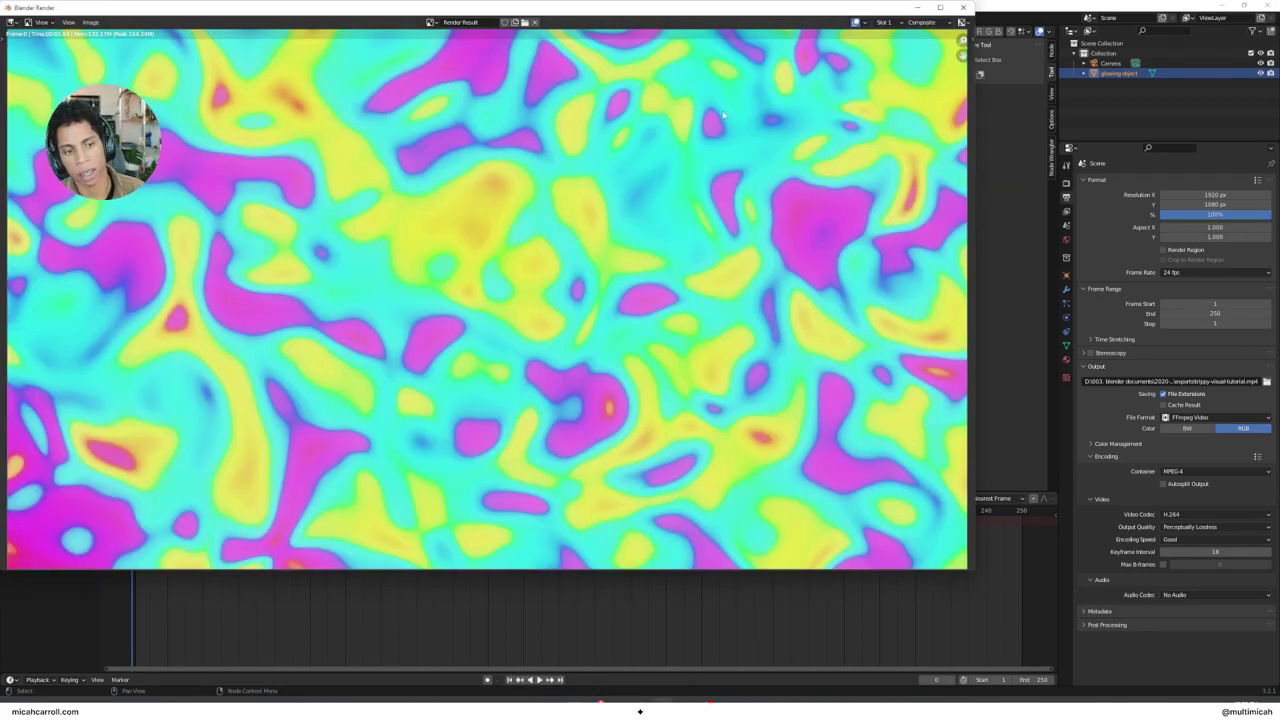
{"action": "left_click", "coordinate": [963, 8]}
{"action": "key", "text": "alt+v"}
{"action": "key", "text": "alt+v"}
{"action": "key", "text": "alt+v"}
{"action": "key", "text": "alt+v"}
{"action": "key", "text": "alt+v"}
{"action": "key", "text": "alt+v"}
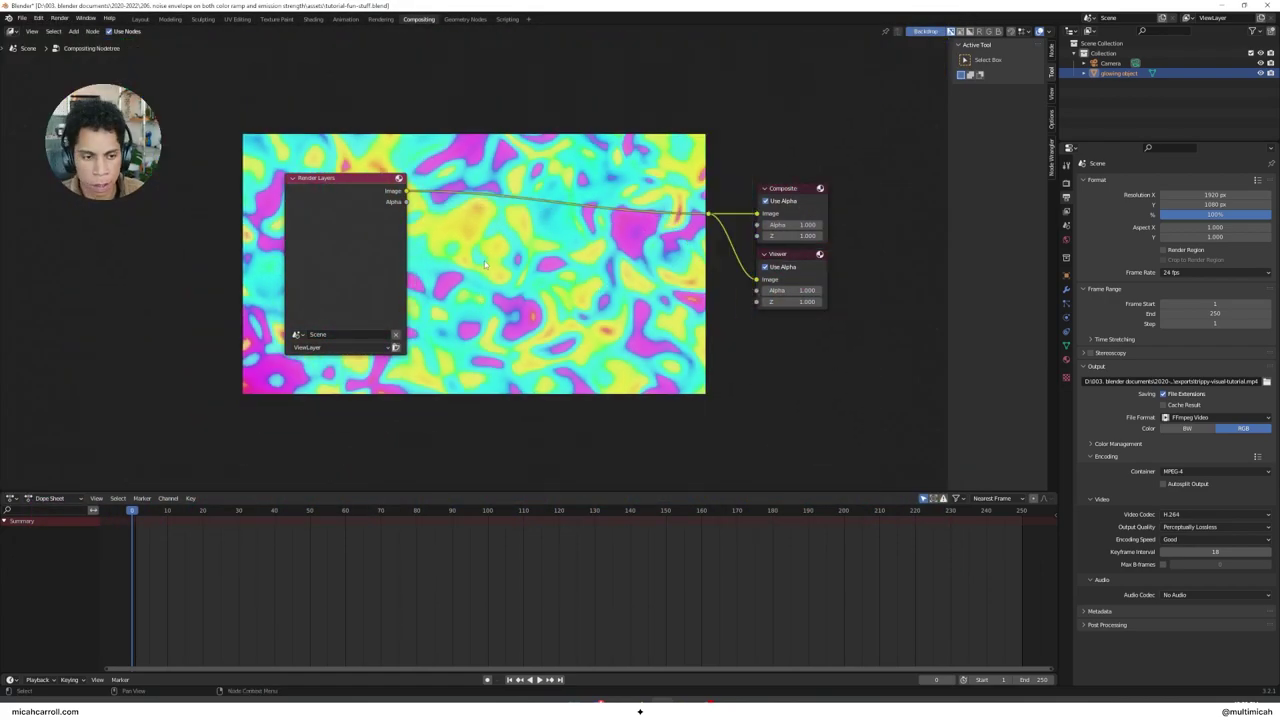
Save the file and insert a Lens Distortion node on the link between Render Layers and the Reroute
{"action": "middle_click_drag", "start_coordinate": [843, 434], "coordinate": [760, 498]}
{"action": "left_click", "coordinate": [621, 349]}
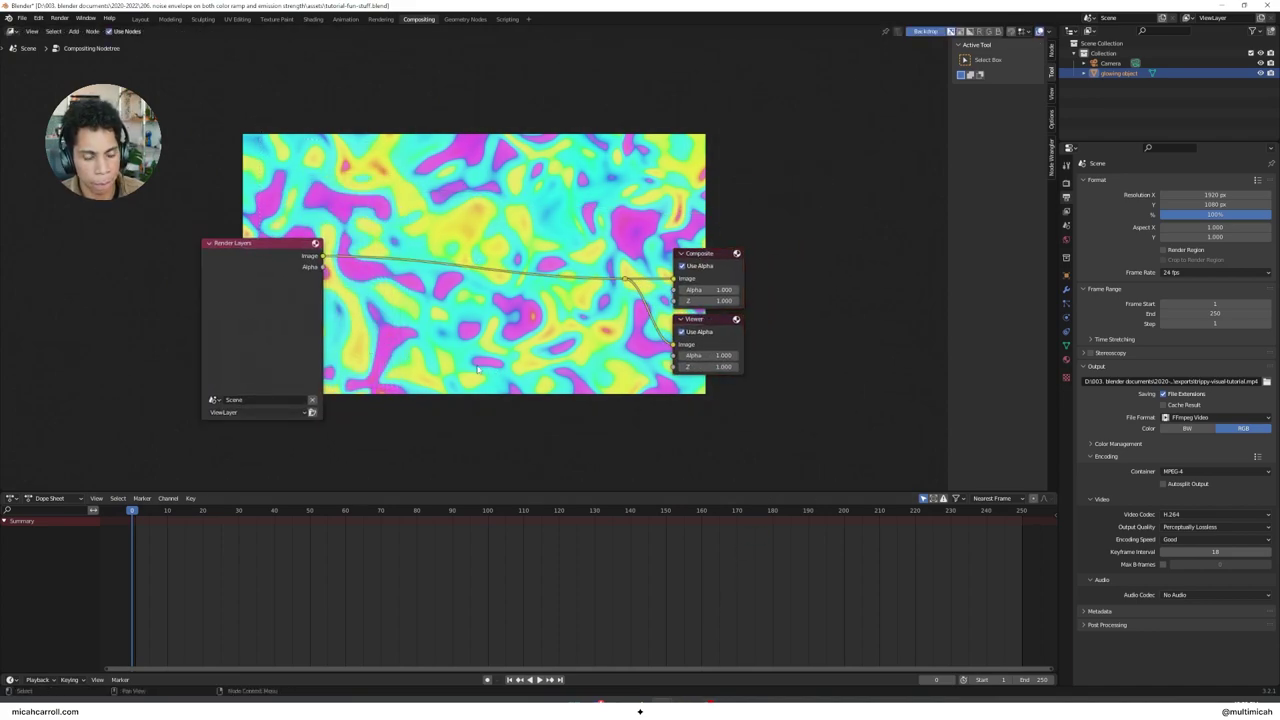
{"action": "middle_click_drag", "start_coordinate": [474, 369], "coordinate": [490, 347]}
{"action": "key", "text": "ctrl+s"}
{"action": "scroll", "coordinate": [452, 335], "scroll_direction": "up", "scroll_amount": 1}
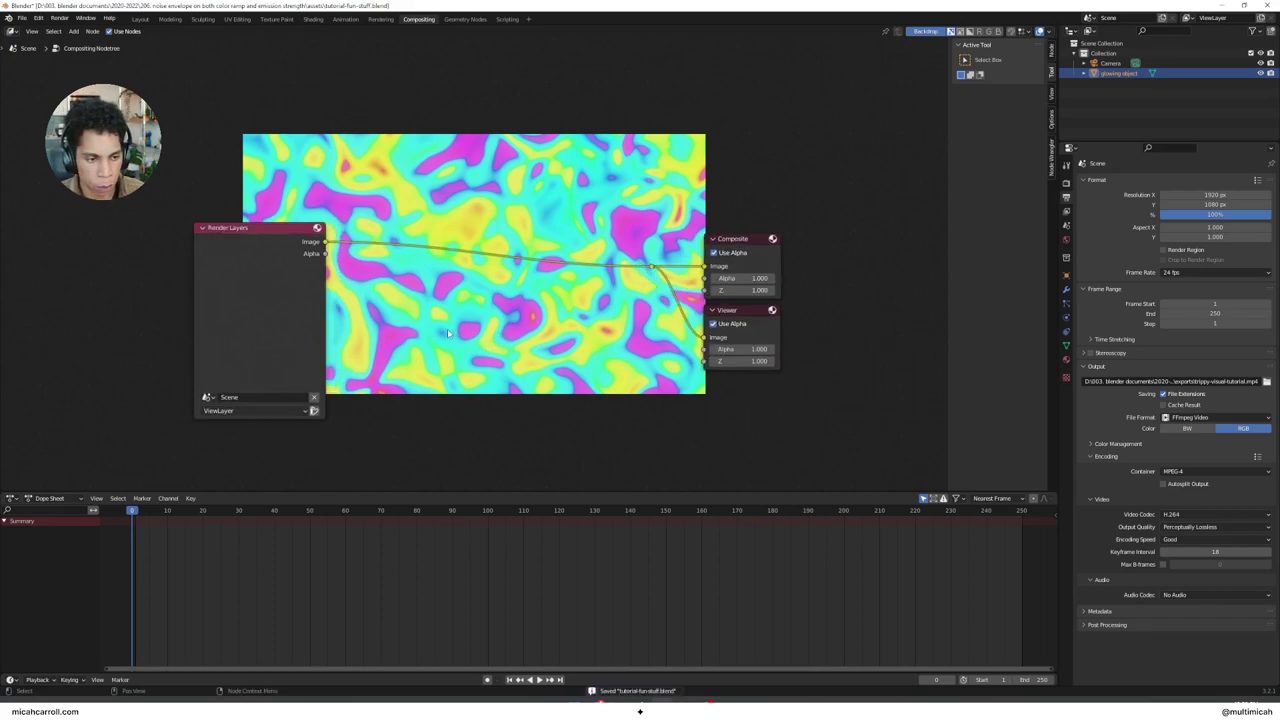
{"action": "key", "text": "shift+a"}
{"action": "type", "text": "len"}
{"action": "key", "text": "Return"}
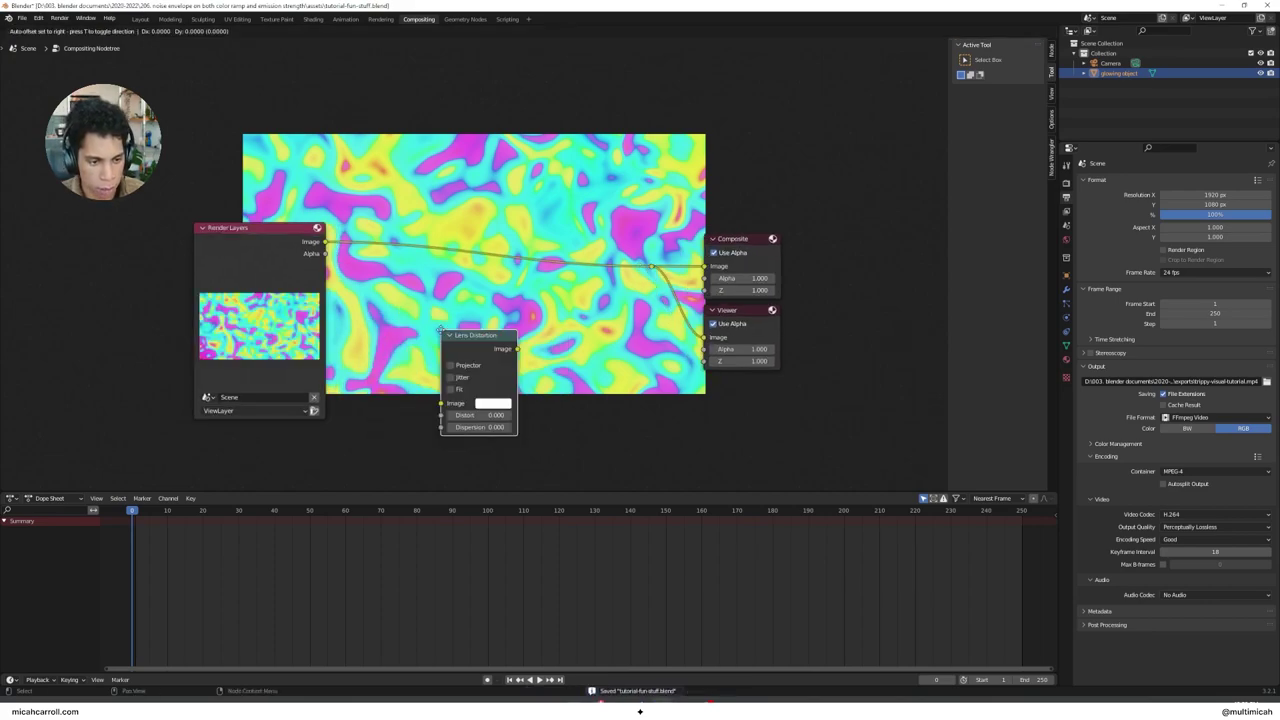
{"action": "left_click", "coordinate": [332, 225]}
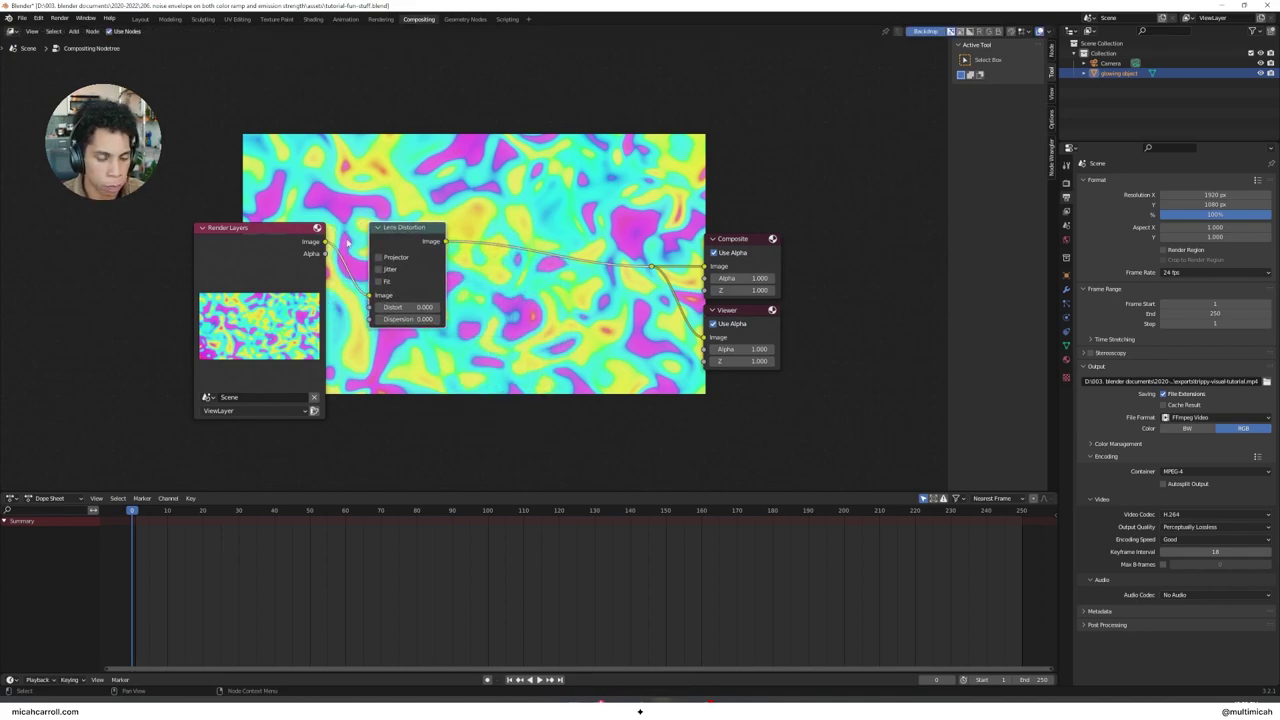
Try Dispersion values of 0.2 and 2 on the Lens Distortion node
{"action": "left_click_drag", "start_coordinate": [406, 319], "coordinate": [496, 319], "text": "shift"}
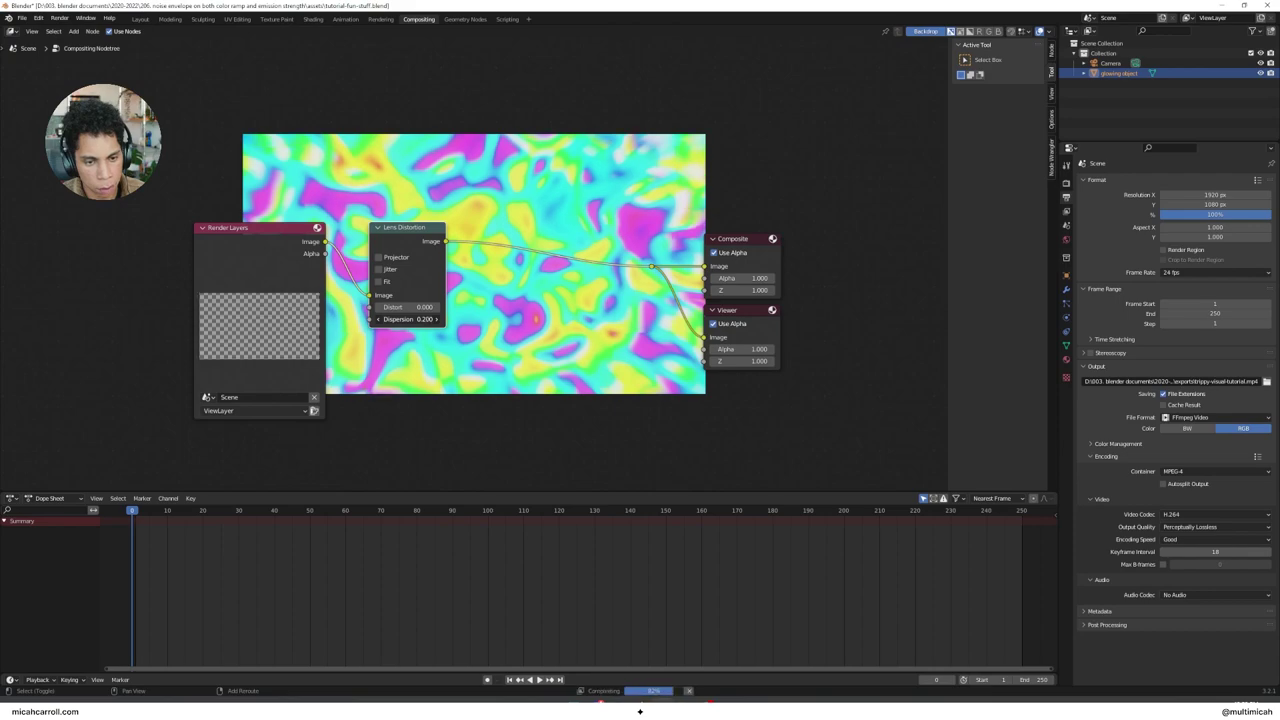
{"action": "left_click", "coordinate": [410, 318]}
{"action": "type", "text": "2"}
{"action": "key", "text": "Return"}
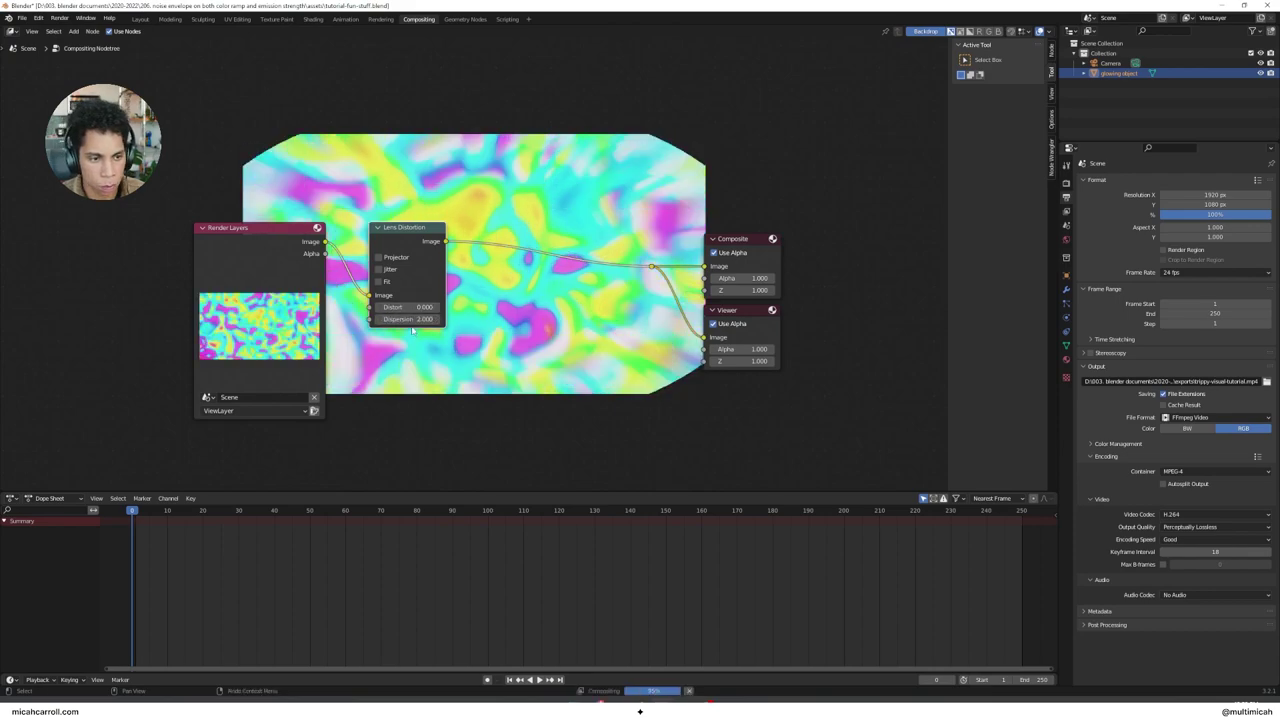
Reduce the Lens Distortion node's Dispersion to about 0.39
{"action": "left_click_drag", "start_coordinate": [413, 318], "coordinate": [403, 318]}
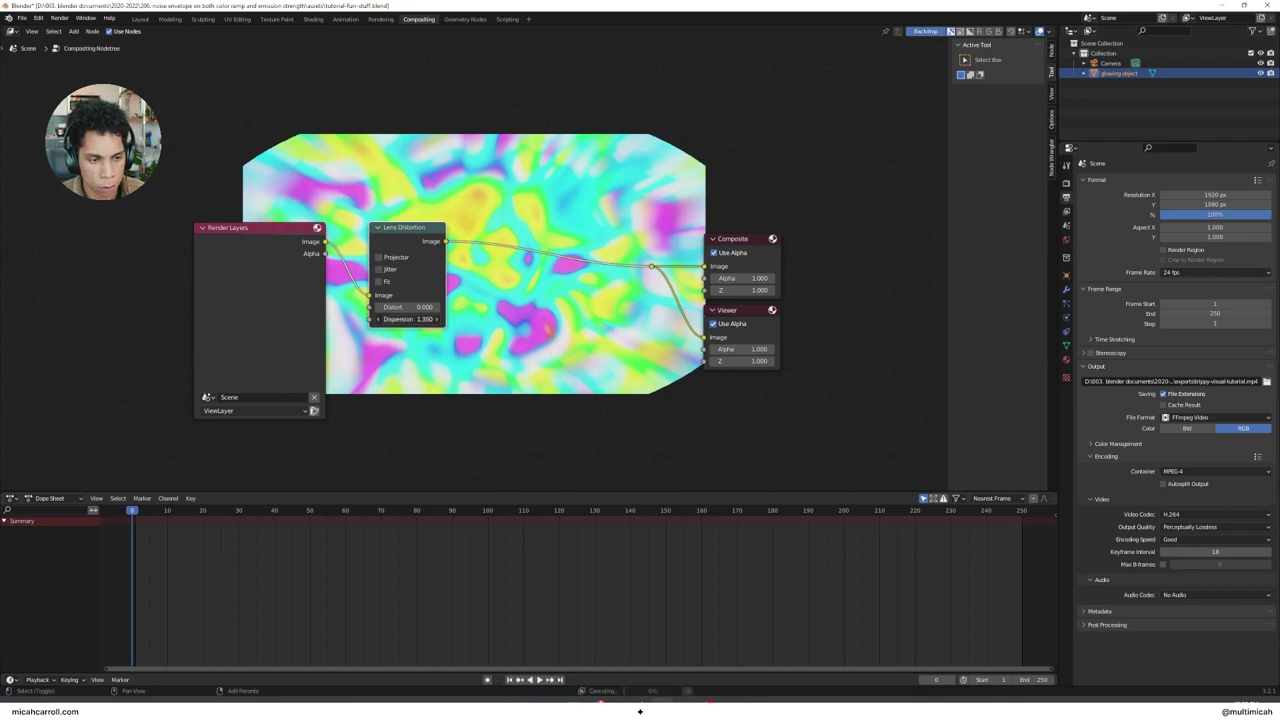
{"action": "left_click", "coordinate": [410, 318]}
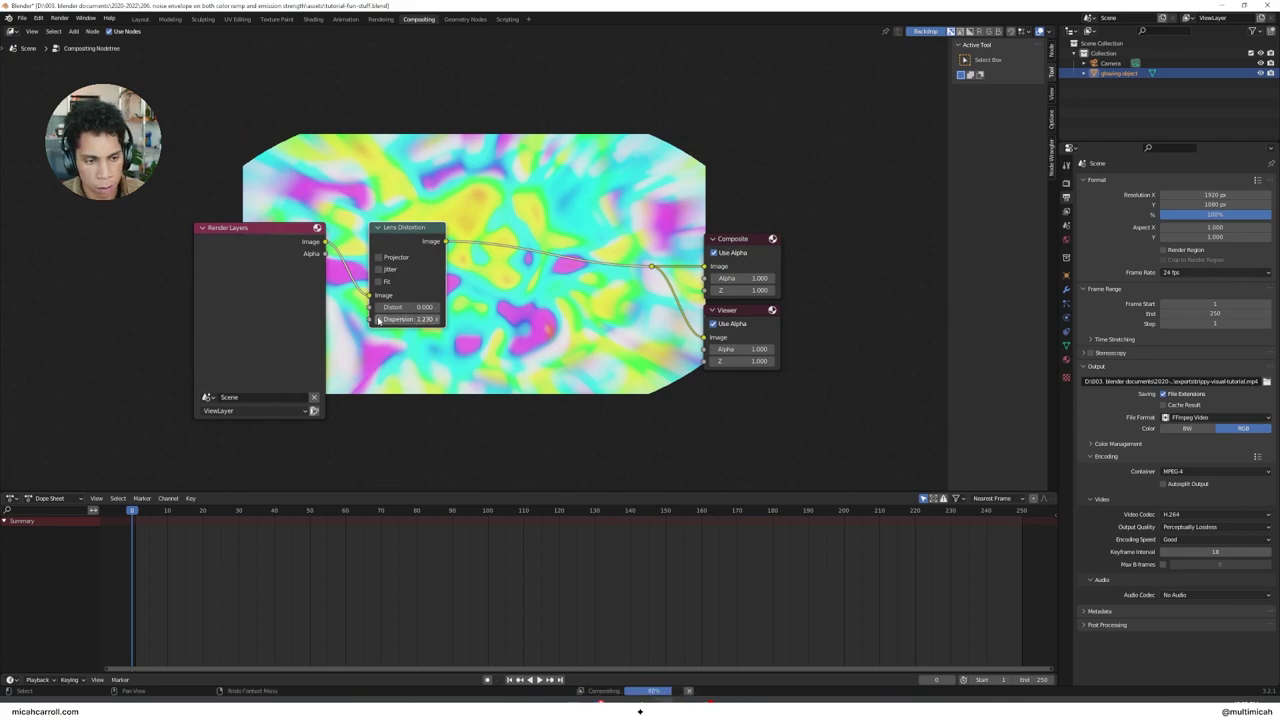
{"action": "type", "text": "0.17"}
{"action": "key", "text": "Return"}
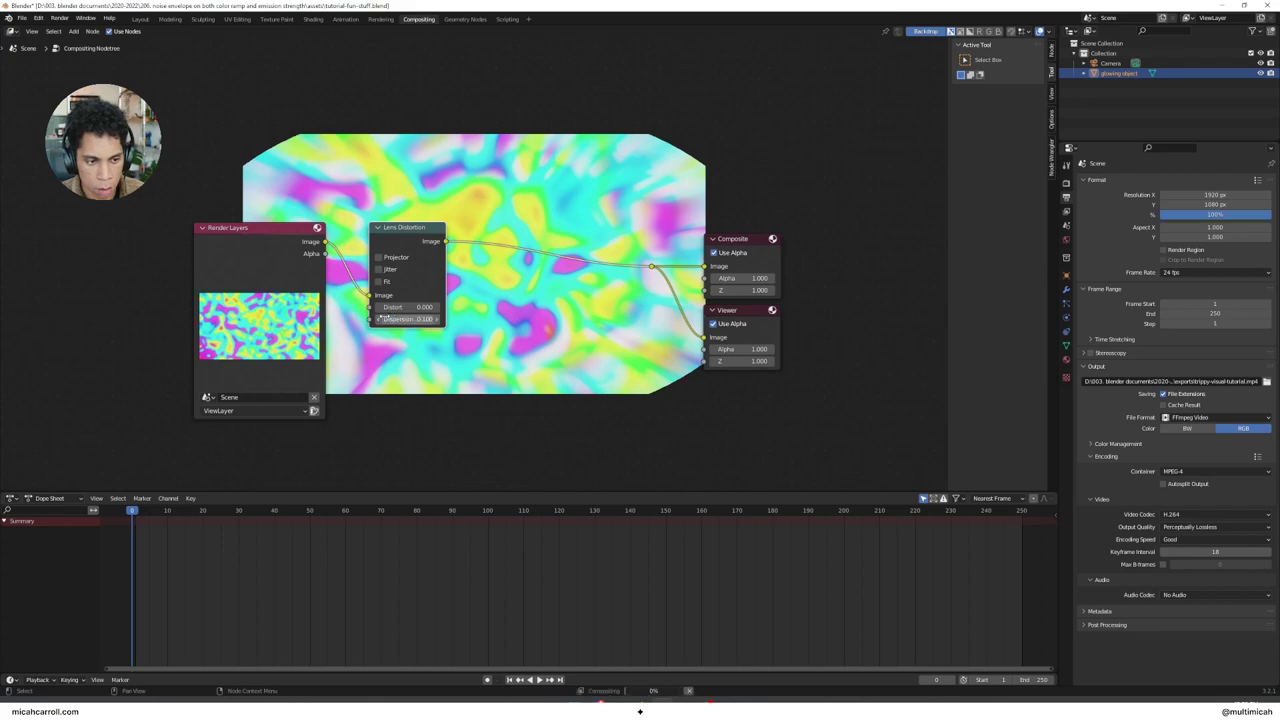
{"action": "left_click_drag", "start_coordinate": [410, 319], "coordinate": [445, 319], "text": "shift"}
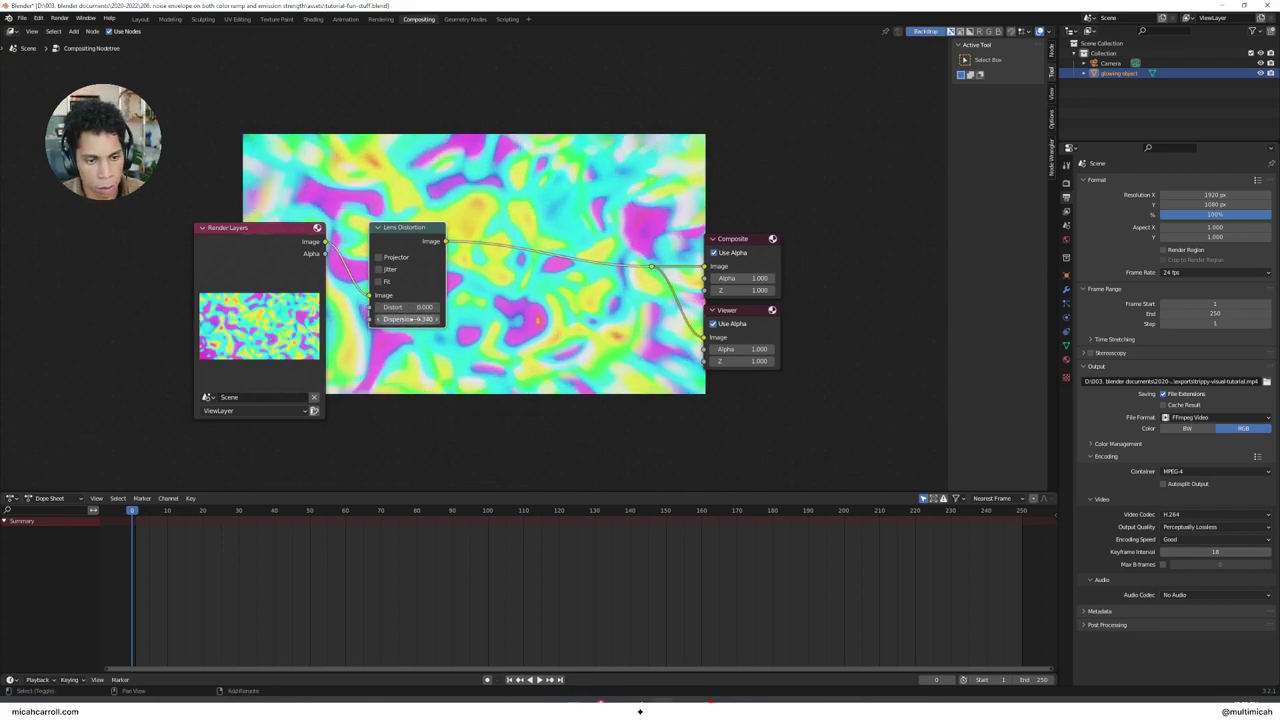
Enable Jitter on the Lens Distortion node, then insert a Scale node directly after it on the link to the Reroute
{"action": "left_click", "coordinate": [379, 269]}
{"action": "left_click_drag", "start_coordinate": [403, 228], "coordinate": [368, 229]}
{"action": "key", "text": "shift+a"}
{"action": "left_click", "coordinate": [490, 286]}
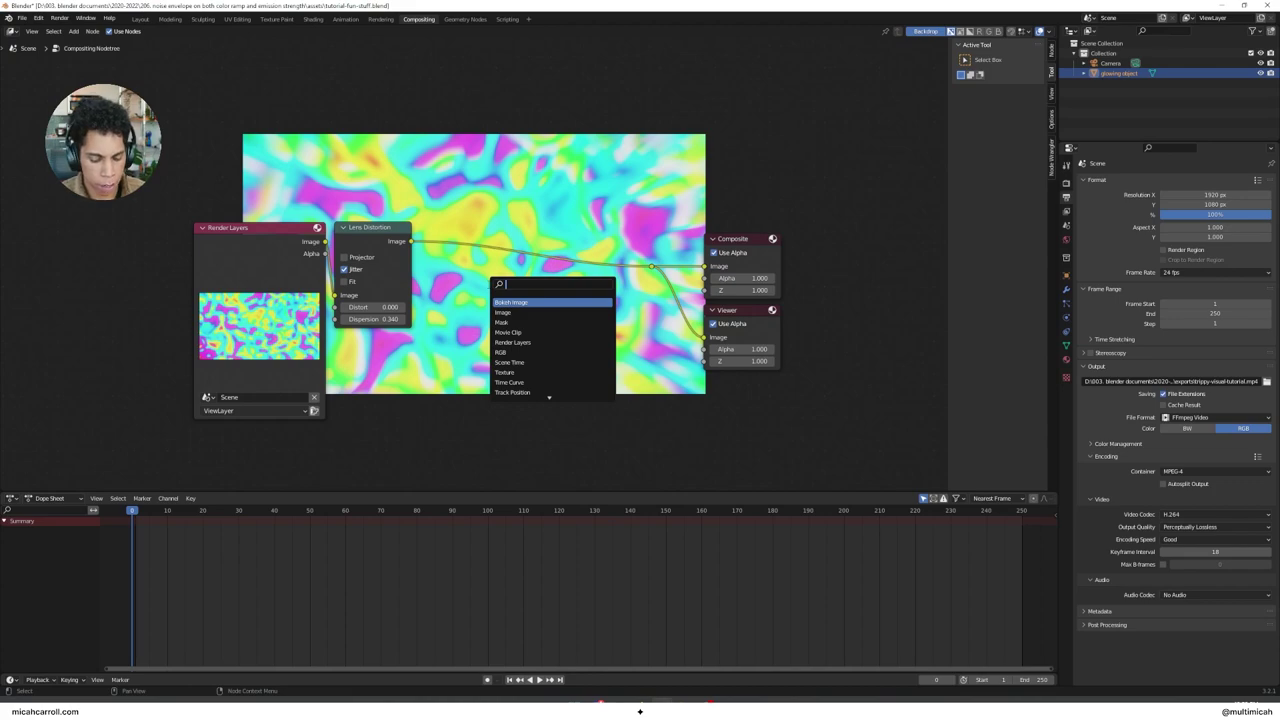
{"action": "type", "text": "scale"}
{"action": "key", "text": "Return"}
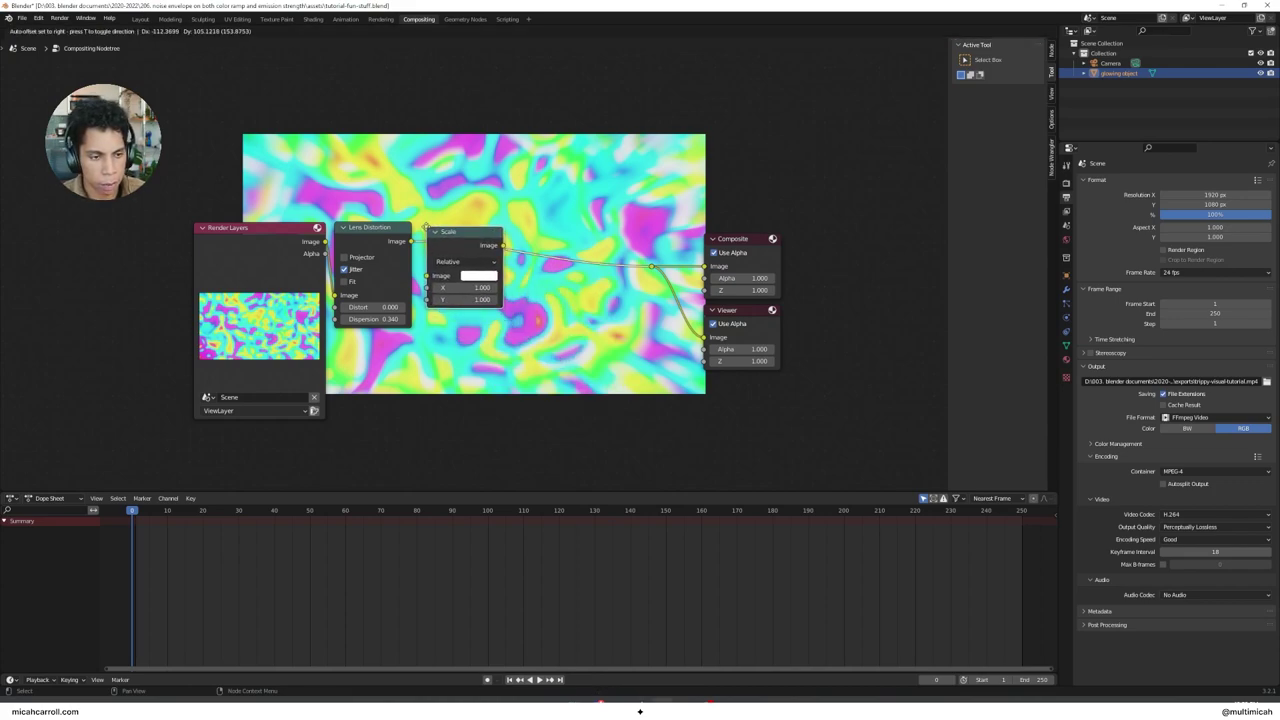
{"action": "left_click", "coordinate": [490, 230]}
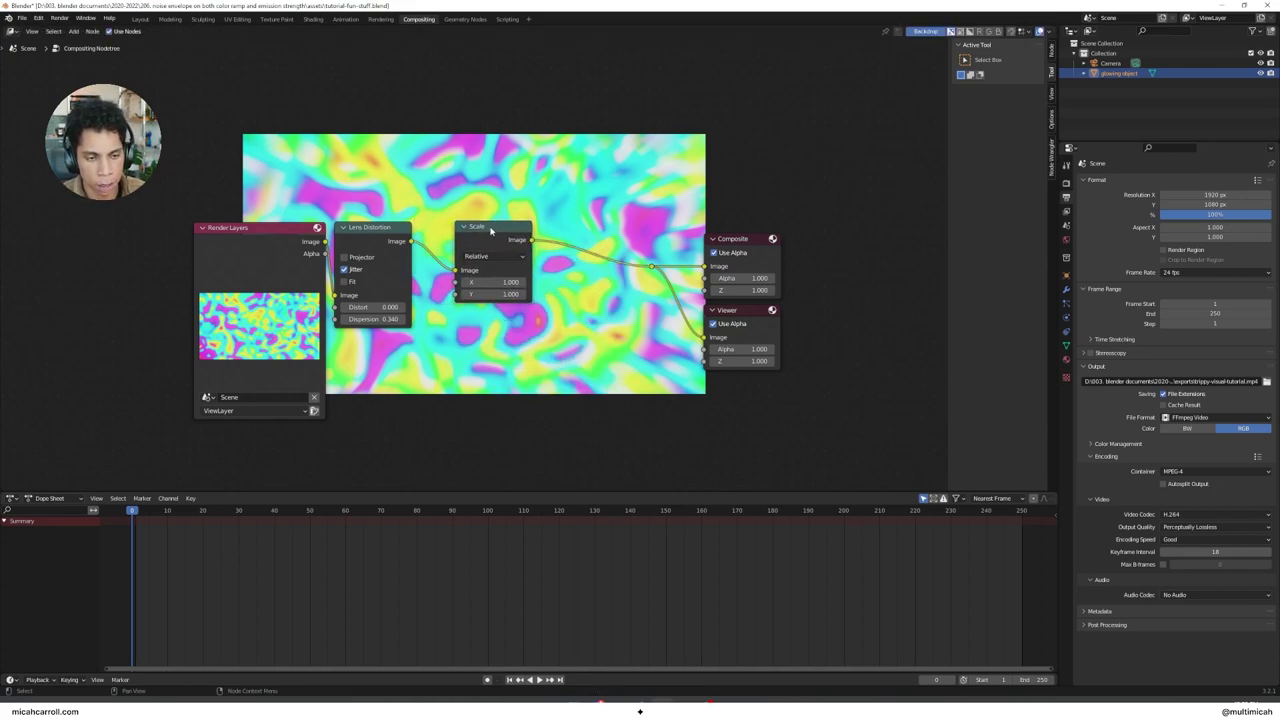
{"action": "left_click_drag", "start_coordinate": [490, 231], "coordinate": [452, 230]}
Insert a Pixelate node on the link after the Scale node
{"action": "key", "text": "shift+a"}
{"action": "left_click", "coordinate": [559, 284]}
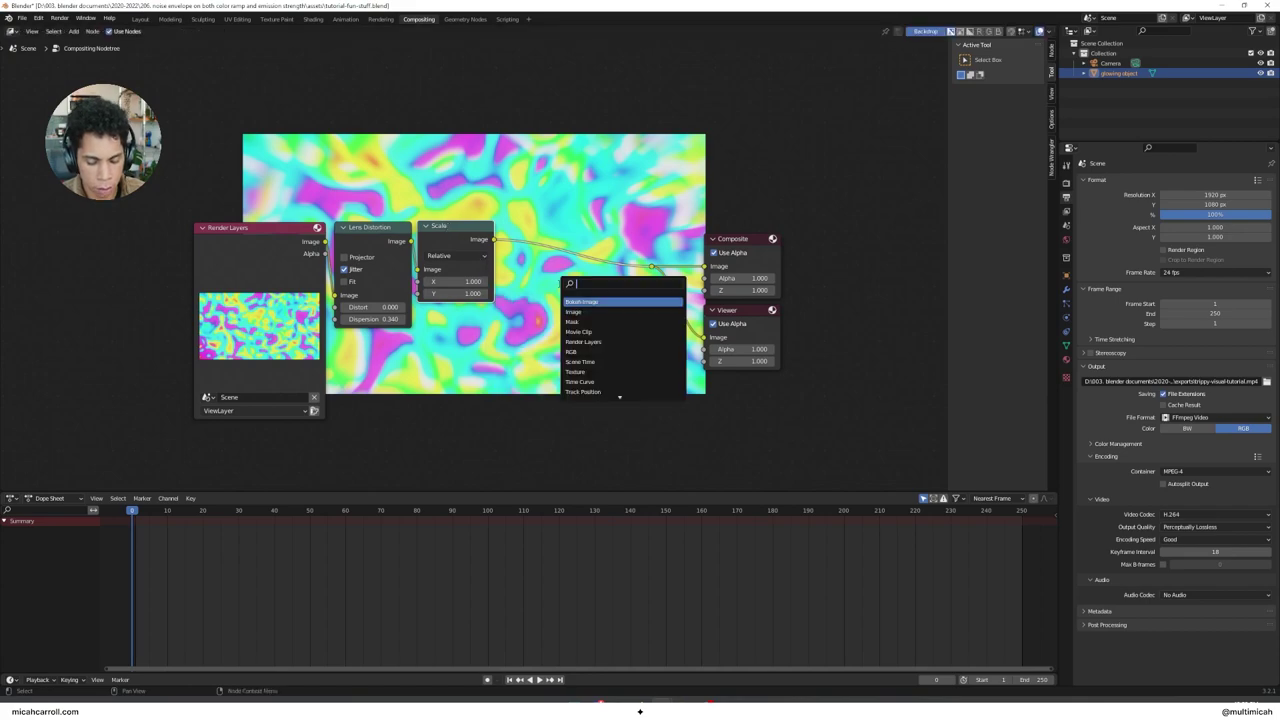
{"action": "type", "text": "pixel"}
{"action": "key", "text": "Return"}
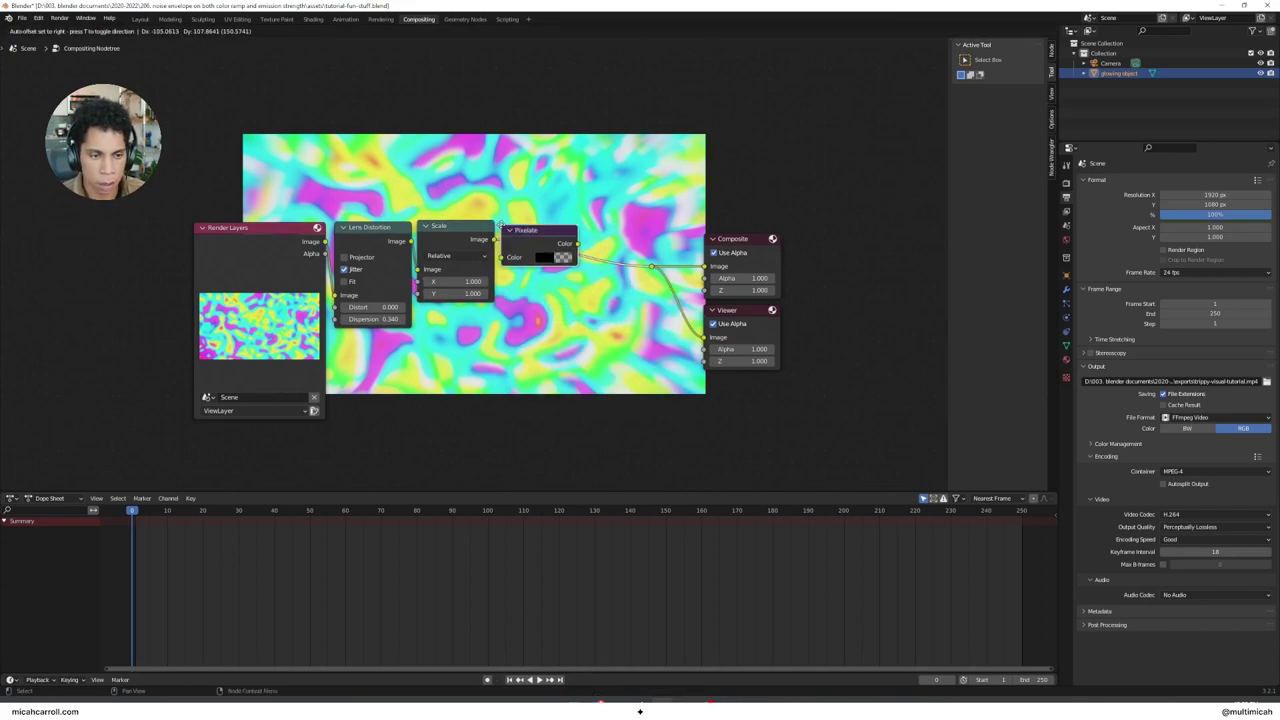
{"action": "left_click", "coordinate": [535, 228]}
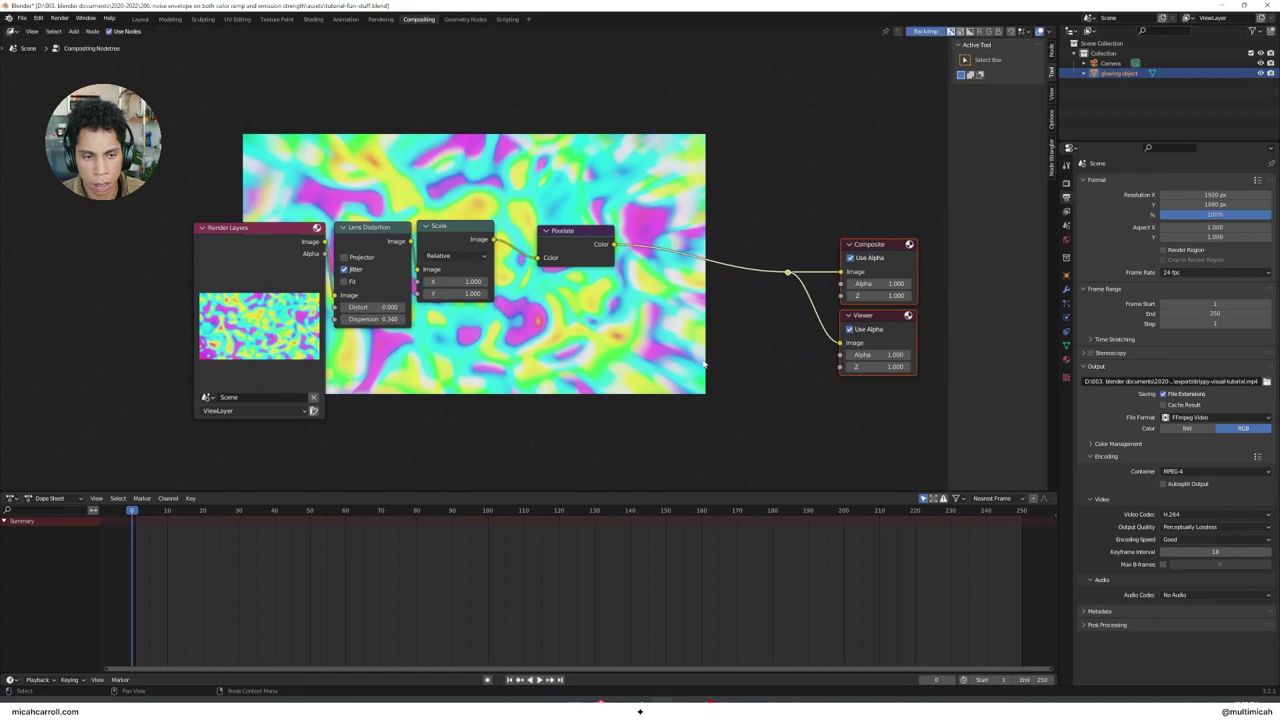
Insert a second Scale node between the Pixelate node and the Reroute
{"action": "key", "text": "shift+a"}
{"action": "type", "text": "scale"}
{"action": "key", "text": "Return"}
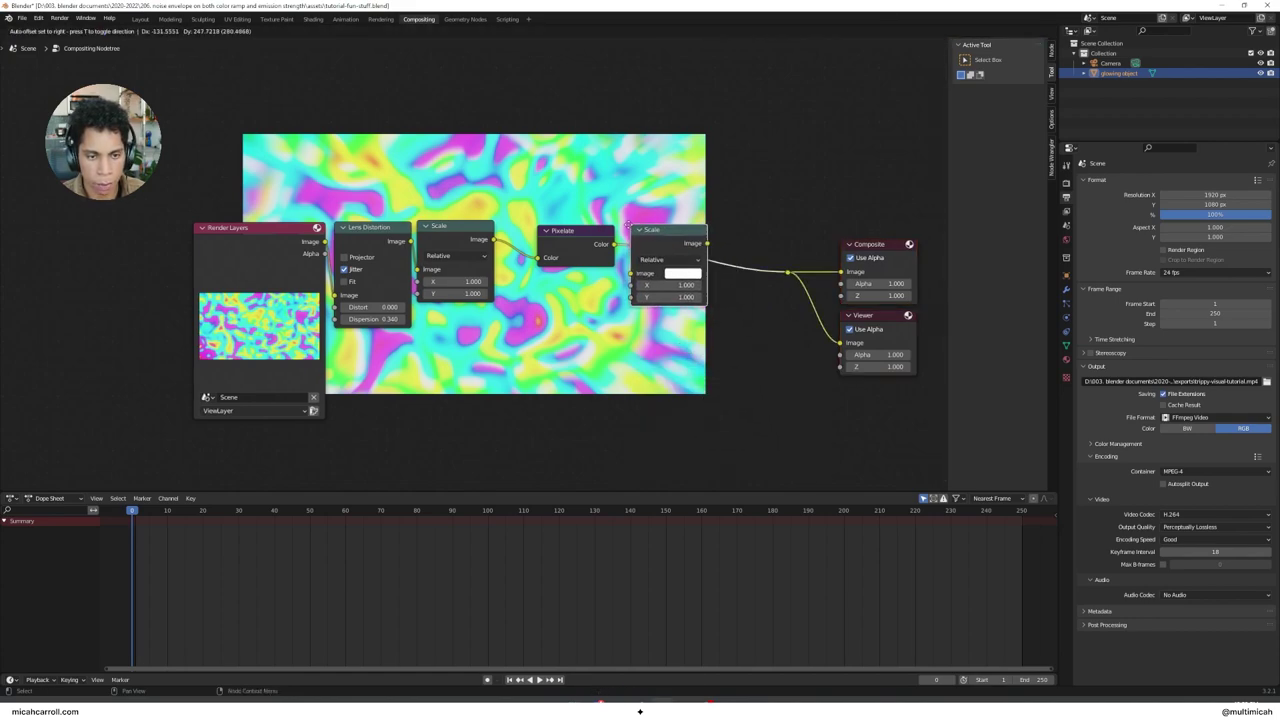
{"action": "left_click", "coordinate": [655, 226]}
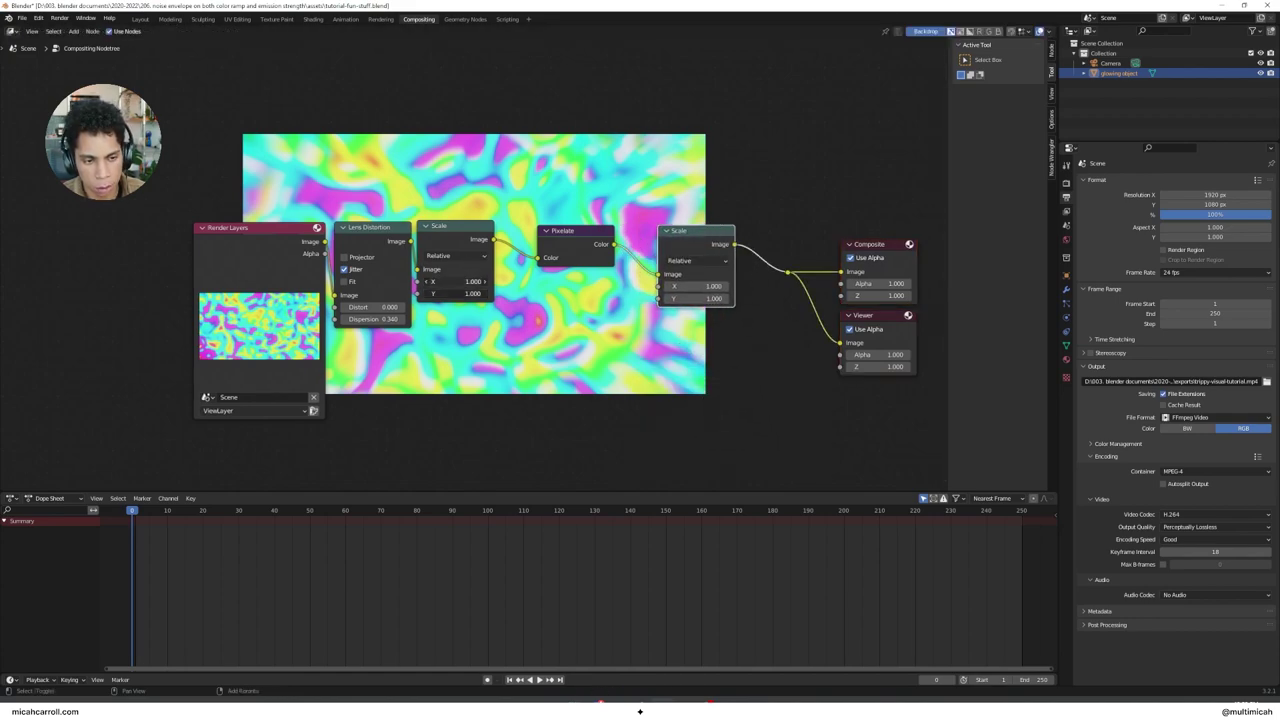
Set X and Y to 0.4 on the first Scale node and to 2.53 on the second one
{"action": "left_click_drag", "start_coordinate": [455, 281], "coordinate": [406, 281]}
{"action": "left_click_drag", "start_coordinate": [700, 286], "coordinate": [731, 298]}
{"action": "mouse_move", "coordinate": [455, 281]}
{"action": "left_mouse_down"}
{"action": "mouse_move", "coordinate": [455, 293]}
{"action": "mouse_move", "coordinate": [436, 281]}
{"action": "mouse_move", "coordinate": [452, 281]}
{"action": "left_mouse_up"}
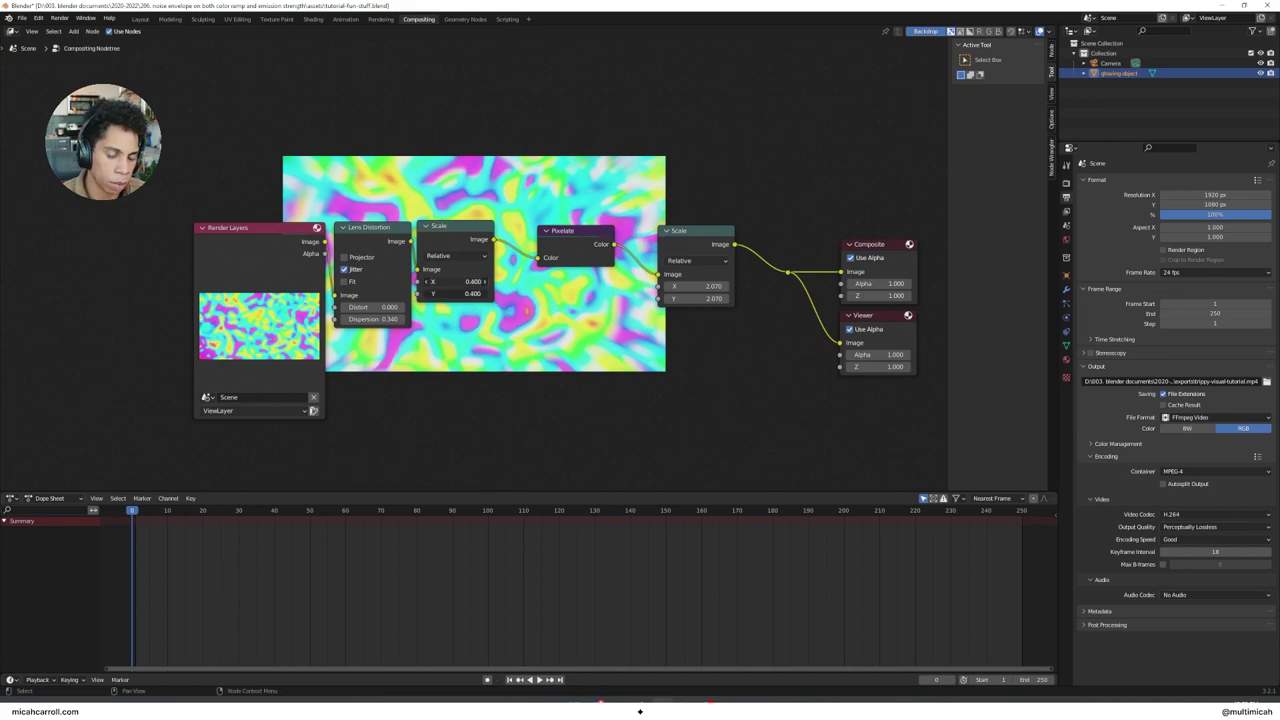
{"action": "left_click", "coordinate": [528, 298]}
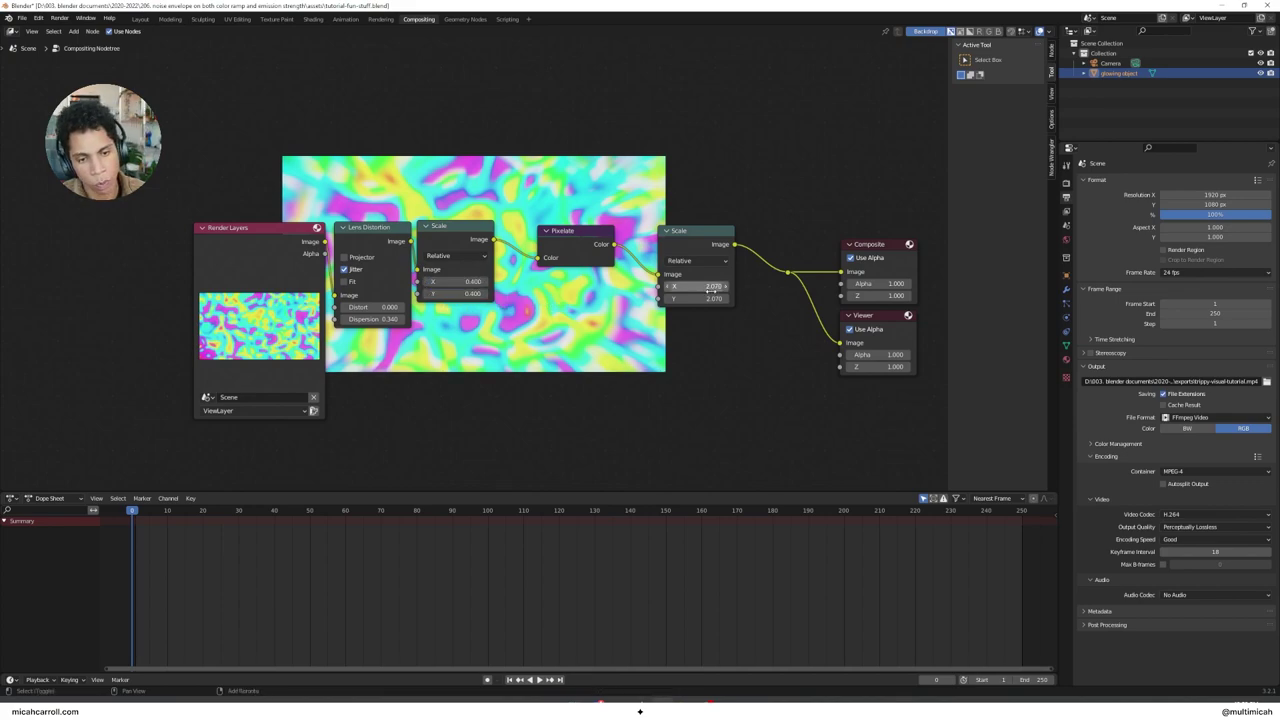
{"action": "mouse_move", "coordinate": [708, 287]}
{"action": "left_mouse_down", "text": "shift"}
{"action": "mouse_move", "coordinate": [710, 298]}
{"action": "mouse_move", "coordinate": [764, 298]}
{"action": "mouse_move", "coordinate": [701, 286]}
{"action": "left_mouse_up", "text": "shift"}
Pack the Pixelate and second Scale nodes closer together and shift the Reroute, Composite and Viewer nodes away to leave a gap
{"action": "left_click_drag", "start_coordinate": [700, 241], "coordinate": [675, 242]}
{"action": "left_click_drag", "start_coordinate": [582, 231], "coordinate": [544, 224]}
{"action": "left_click_drag", "start_coordinate": [675, 241], "coordinate": [623, 237]}
{"action": "middle_click_drag", "start_coordinate": [785, 327], "coordinate": [540, 345]}
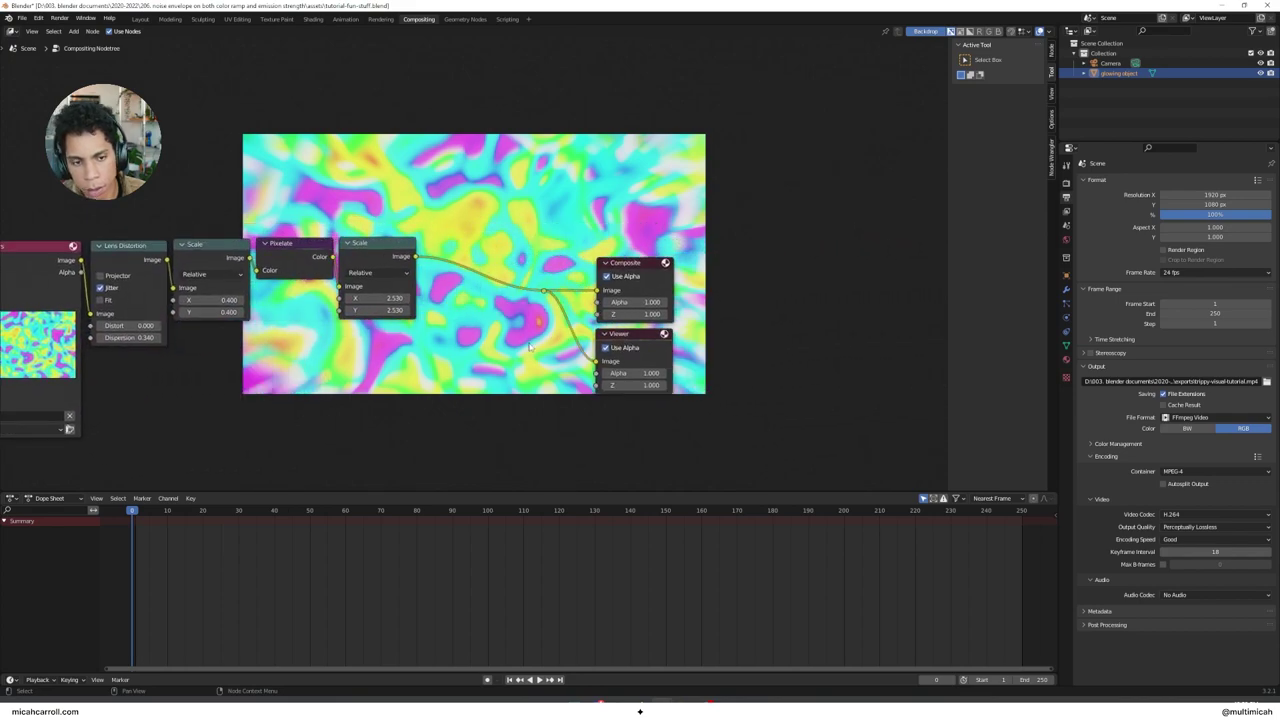
{"action": "left_click_drag", "start_coordinate": [526, 208], "coordinate": [732, 418]}
{"action": "key", "text": "g"}
{"action": "left_click", "coordinate": [805, 391]}
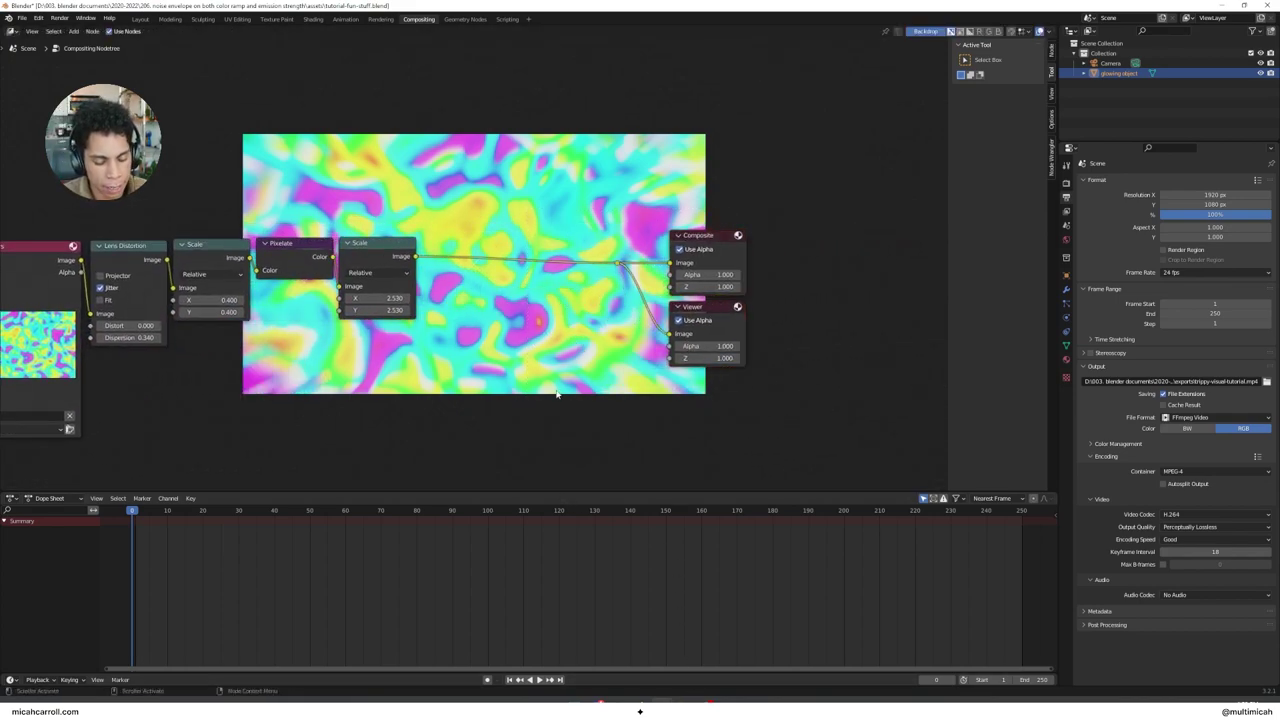
Insert a Mix node after the second Scale node and set its blending mode to Soft Light
{"action": "key", "text": "shift+a"}
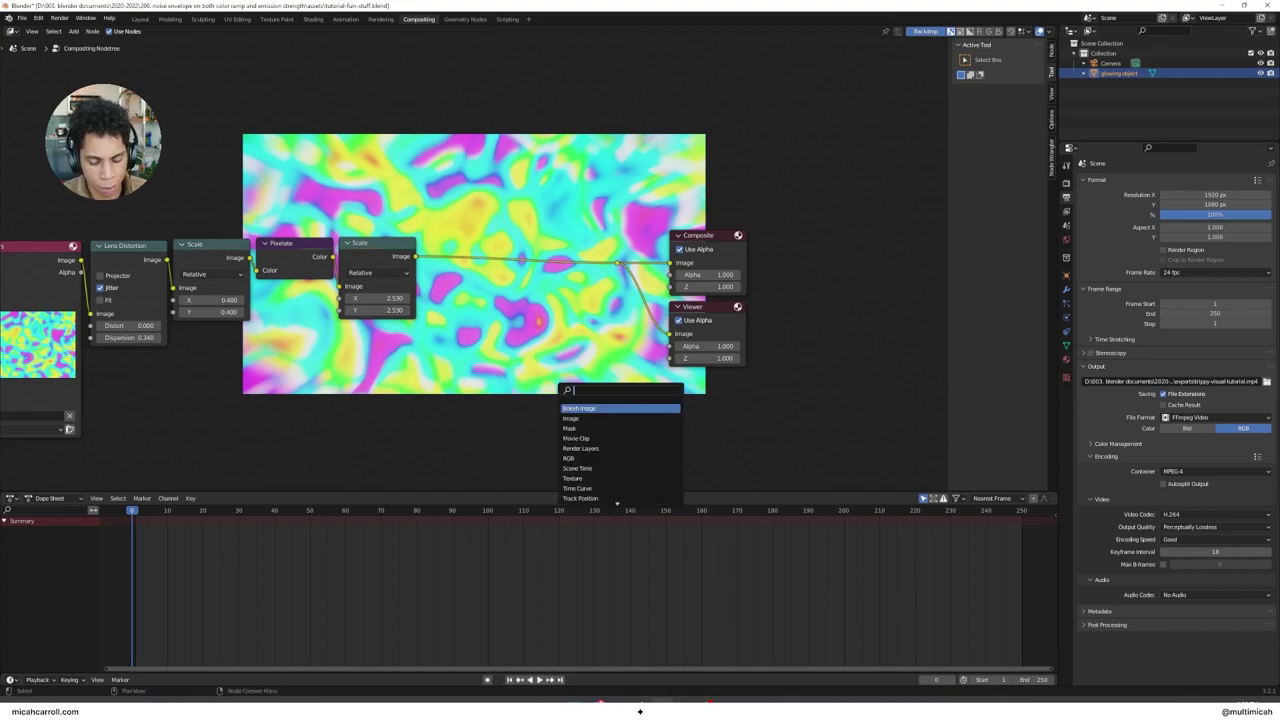
{"action": "type", "text": "mix"}
{"action": "key", "text": "Return"}
{"action": "left_click", "coordinate": [422, 237]}
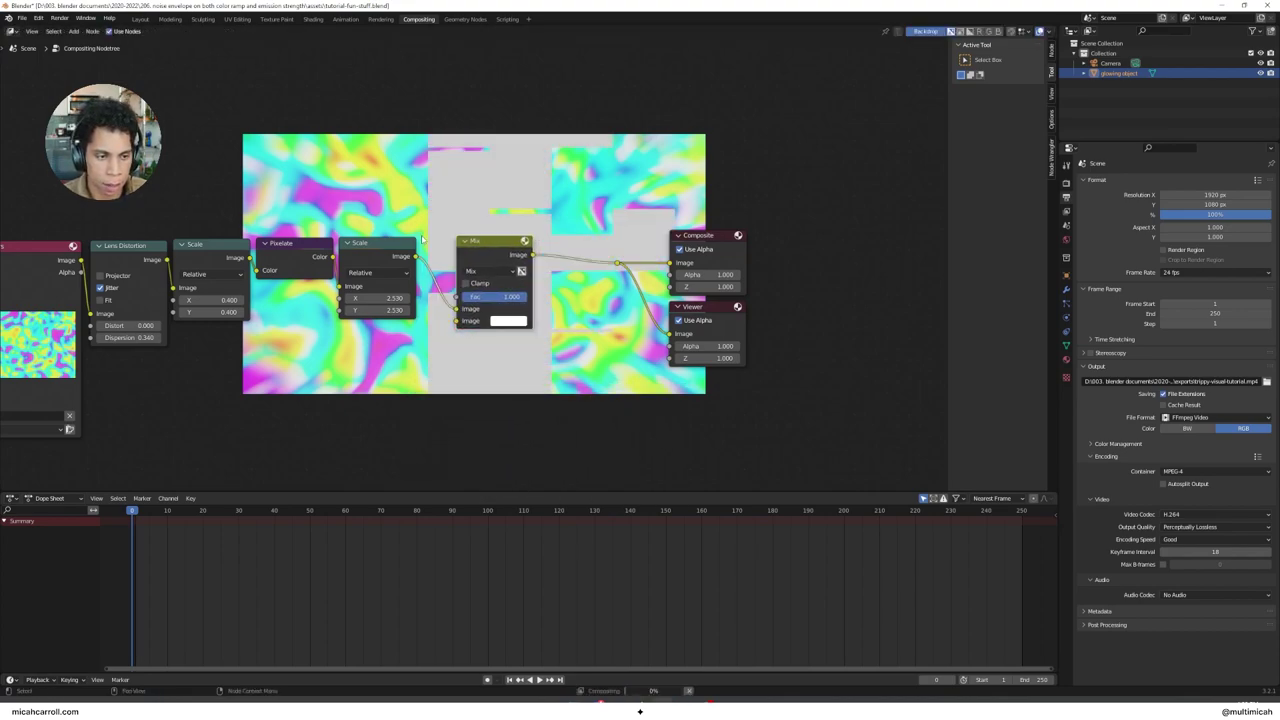
{"action": "left_click", "coordinate": [490, 271]}
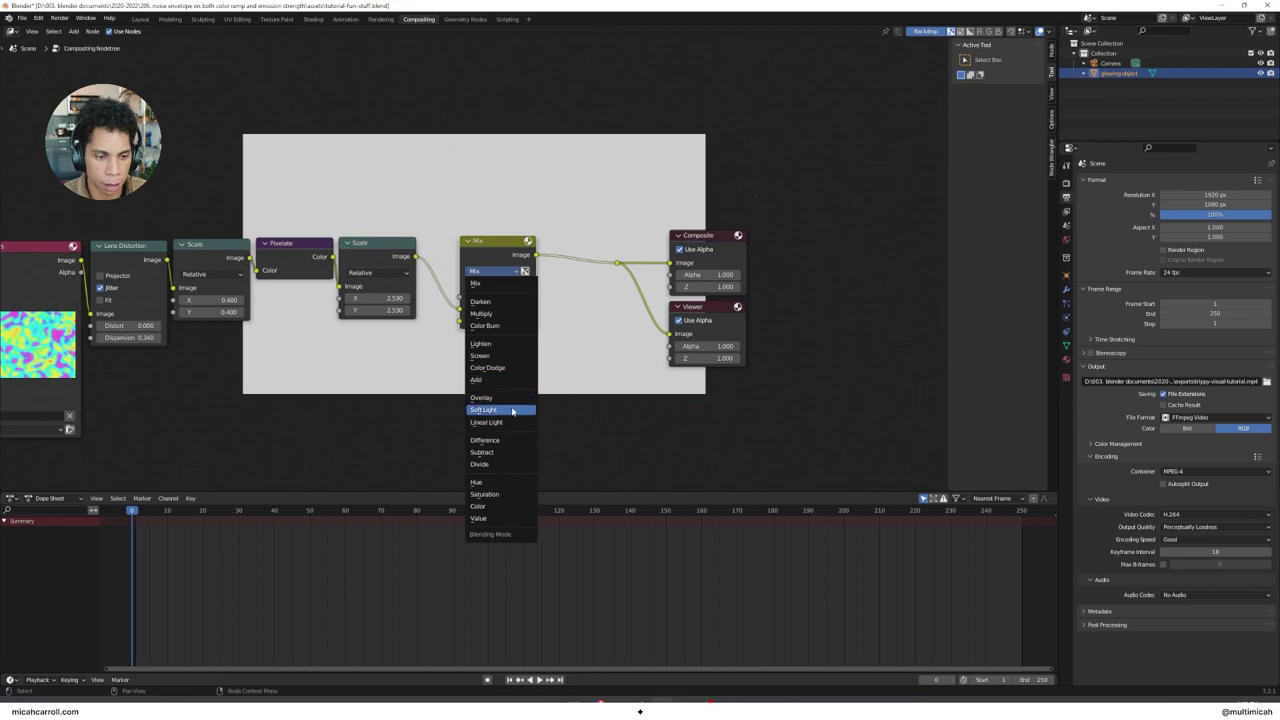
{"action": "left_click", "coordinate": [512, 411]}
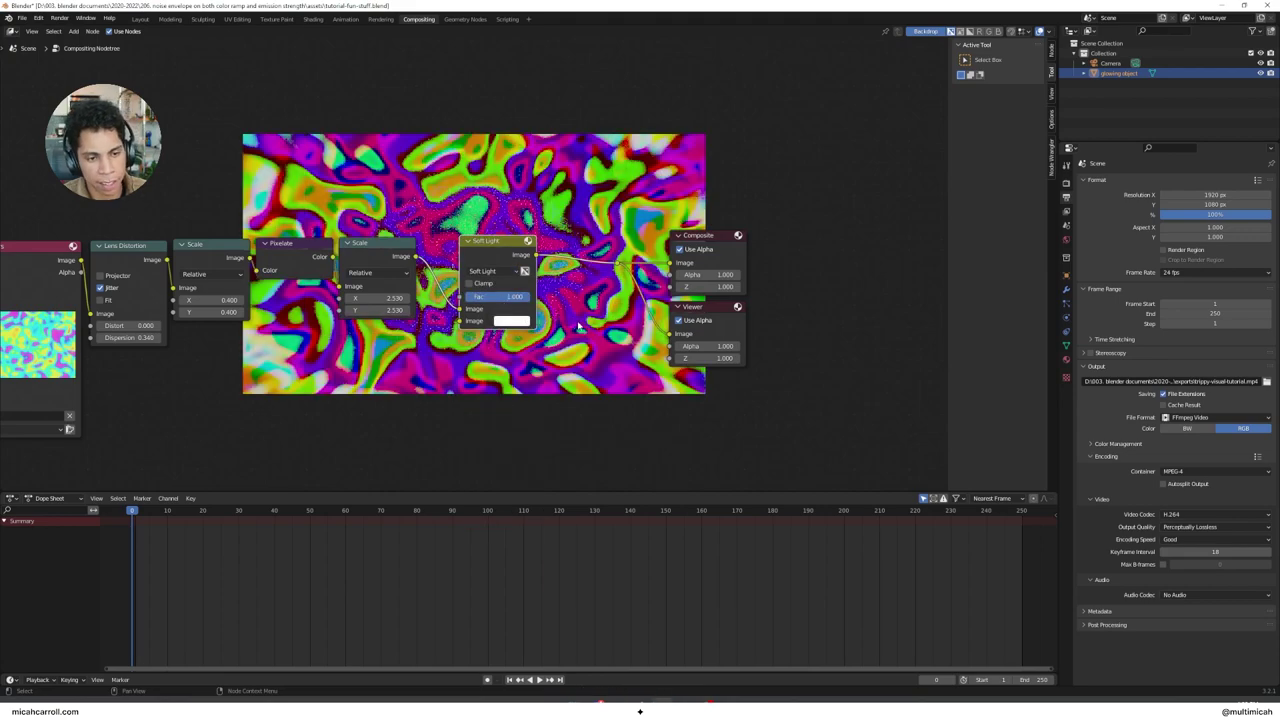
Change the Soft Light node's second Image color to turquoise and move the node next to the second Scale node
{"action": "scroll", "coordinate": [503, 303], "scroll_direction": "up", "scroll_amount": 2}
{"action": "scroll", "coordinate": [581, 320], "scroll_direction": "down", "scroll_amount": 1}
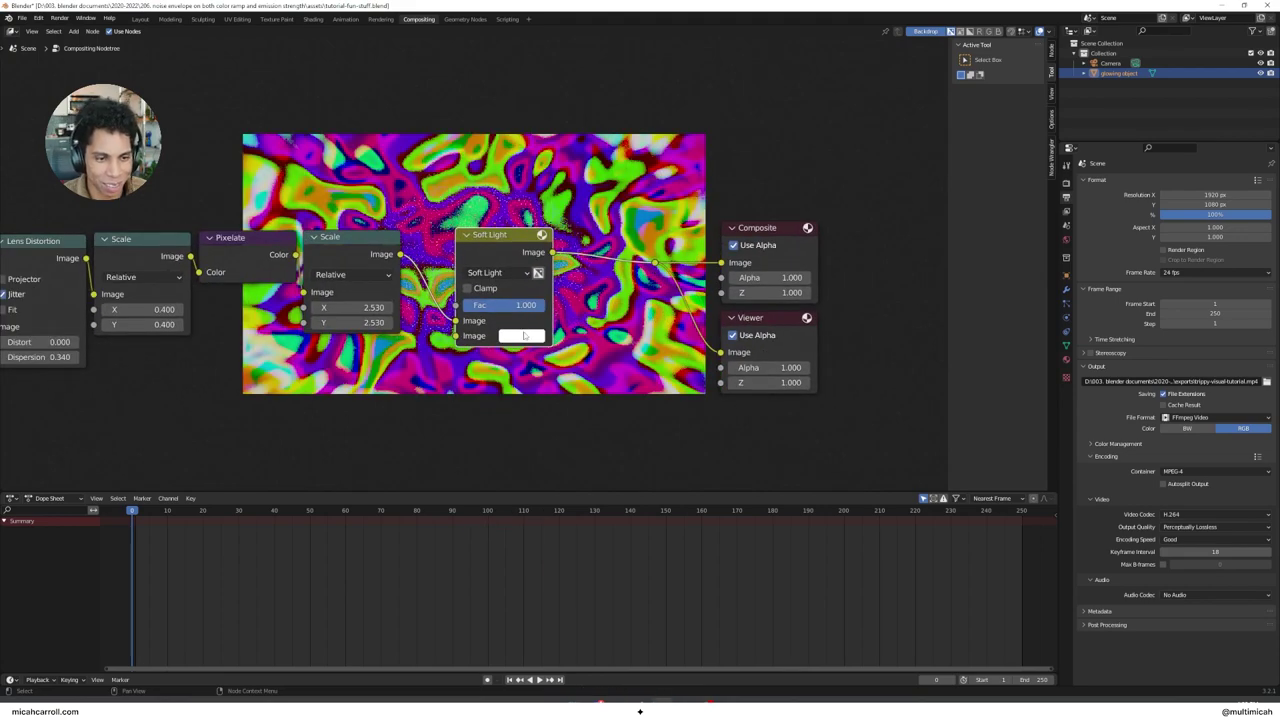
{"action": "left_click", "coordinate": [524, 336]}
{"action": "left_click", "coordinate": [548, 136]}
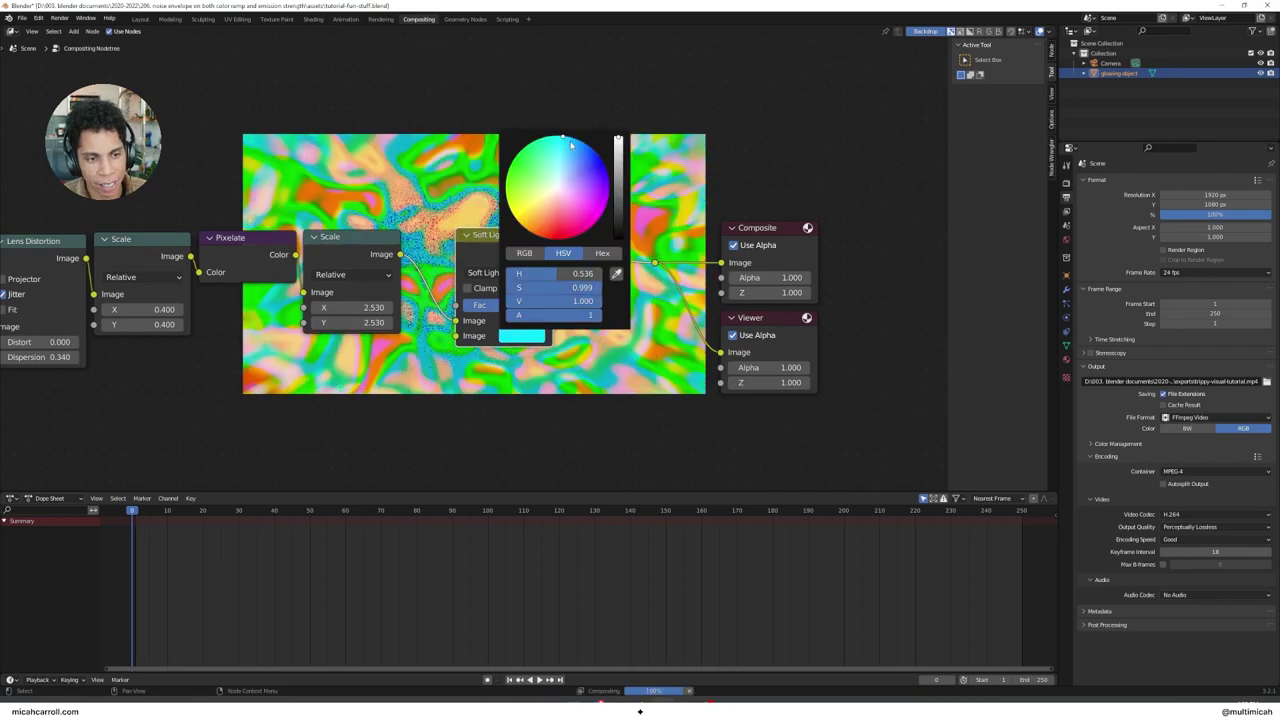
{"action": "left_click_drag", "start_coordinate": [562, 148], "coordinate": [546, 141]}
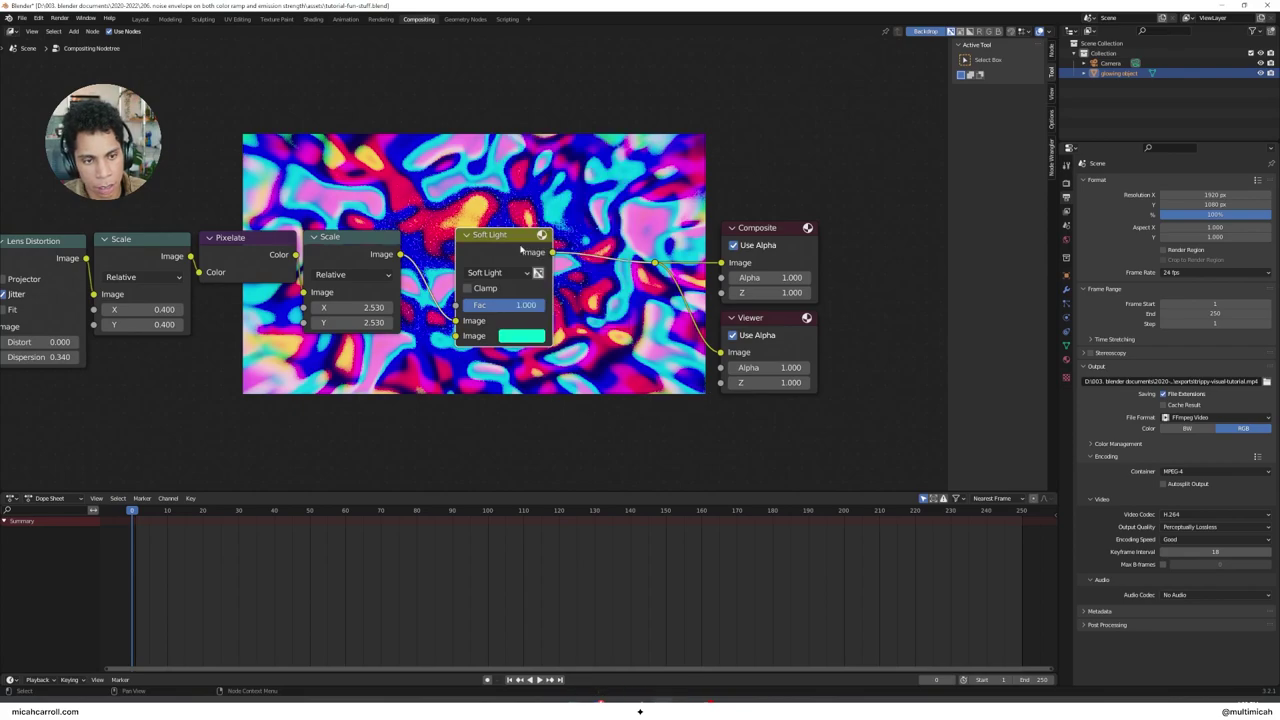
{"action": "left_click_drag", "start_coordinate": [520, 249], "coordinate": [480, 250]}
Try adjusting the Soft Light node's Fac and toggling Jitter on the Lens Distortion node
{"action": "mouse_move", "coordinate": [495, 306]}
{"action": "left_mouse_down"}
{"action": "mouse_move", "coordinate": [437, 308]}
{"action": "mouse_move", "coordinate": [506, 308]}
{"action": "left_mouse_up"}
{"action": "middle_click_drag", "start_coordinate": [5, 296], "coordinate": [312, 308]}
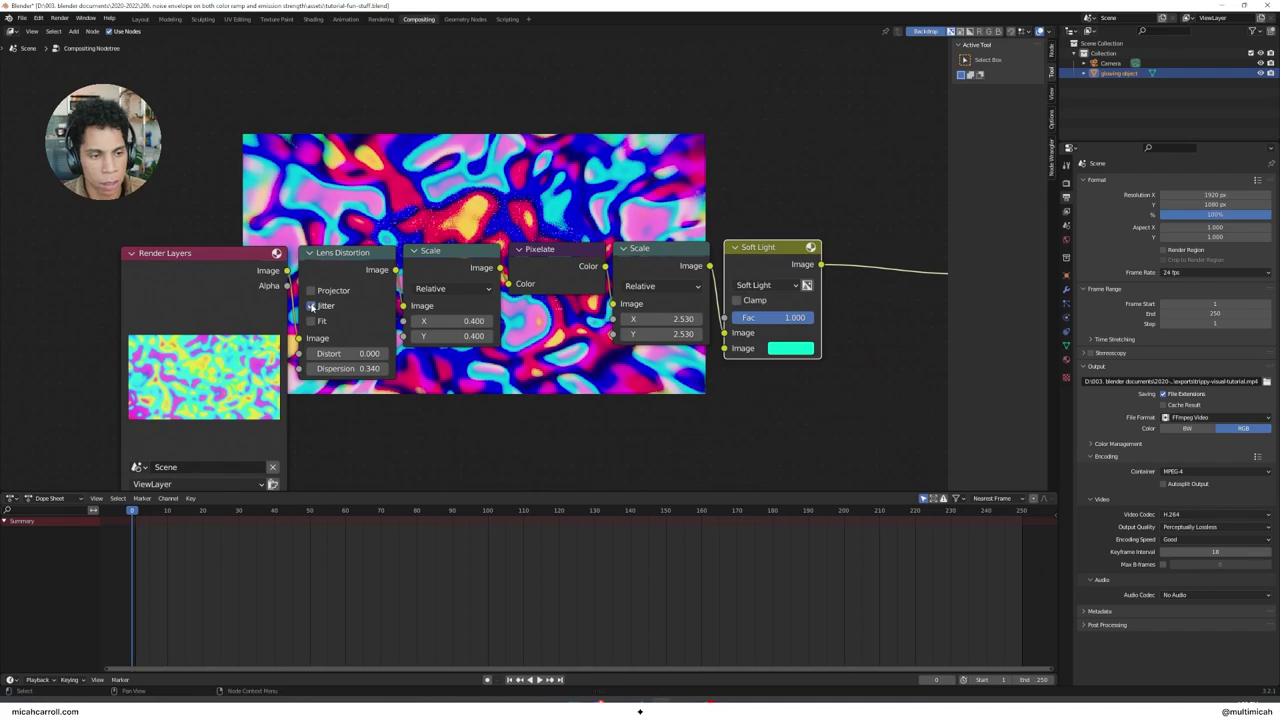
{"action": "left_click", "coordinate": [312, 306]}
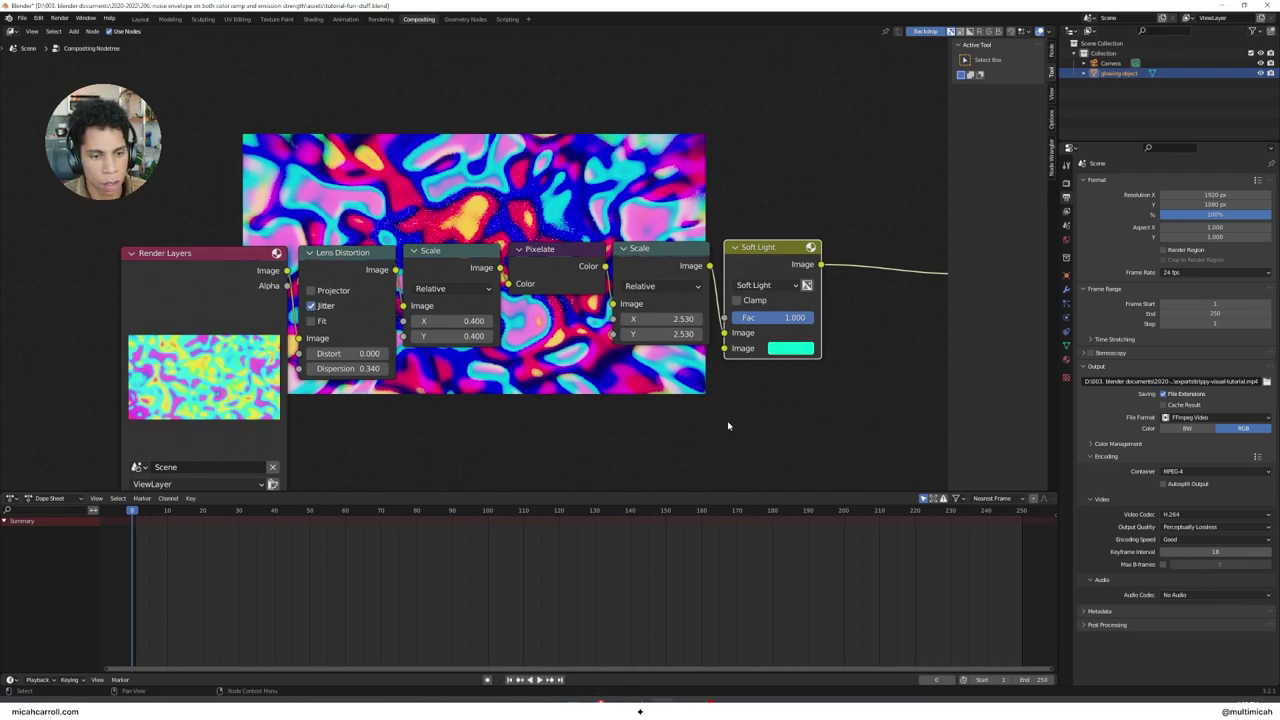
Move the Reroute, Composite and Viewer nodes closer to the Soft Light node and save the file
{"action": "middle_click_drag", "start_coordinate": [727, 426], "coordinate": [329, 406]}
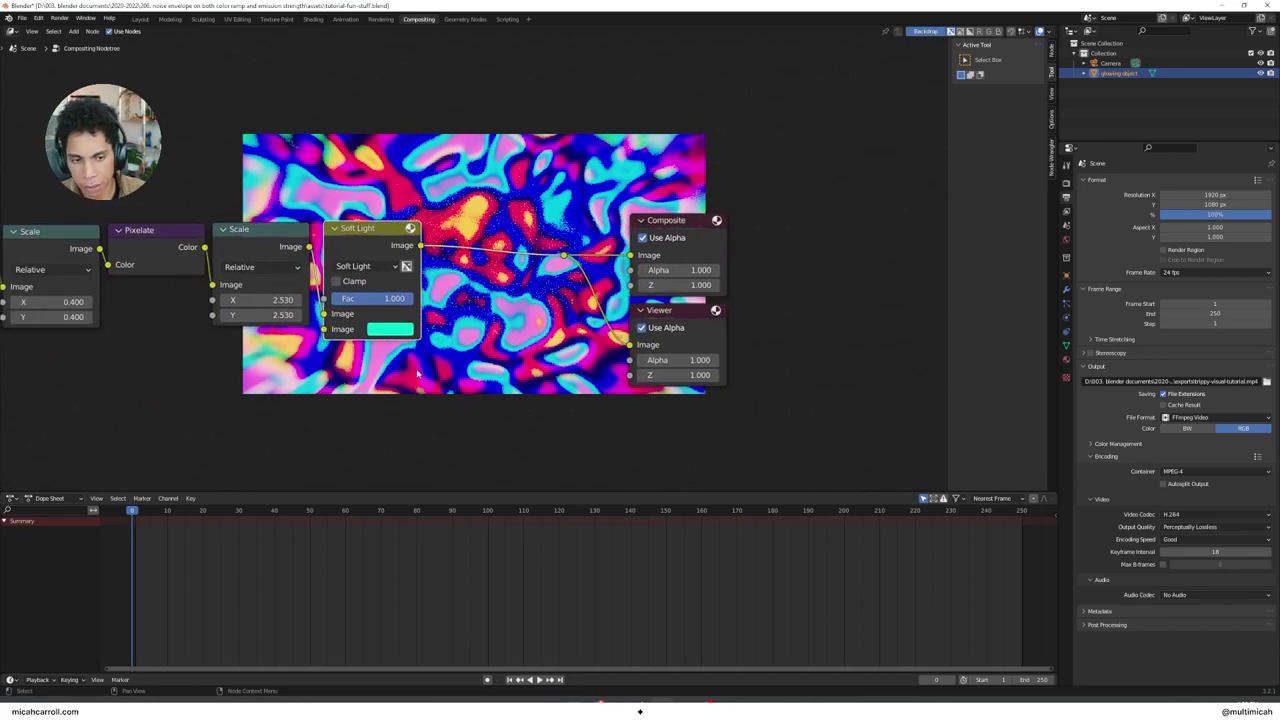
{"action": "left_click_drag", "start_coordinate": [529, 163], "coordinate": [746, 416]}
{"action": "key", "text": "g"}
{"action": "left_click", "coordinate": [634, 408]}
{"action": "key", "text": "ctrl+s"}
Open the list of render commands
{"action": "left_click", "coordinate": [60, 18]}
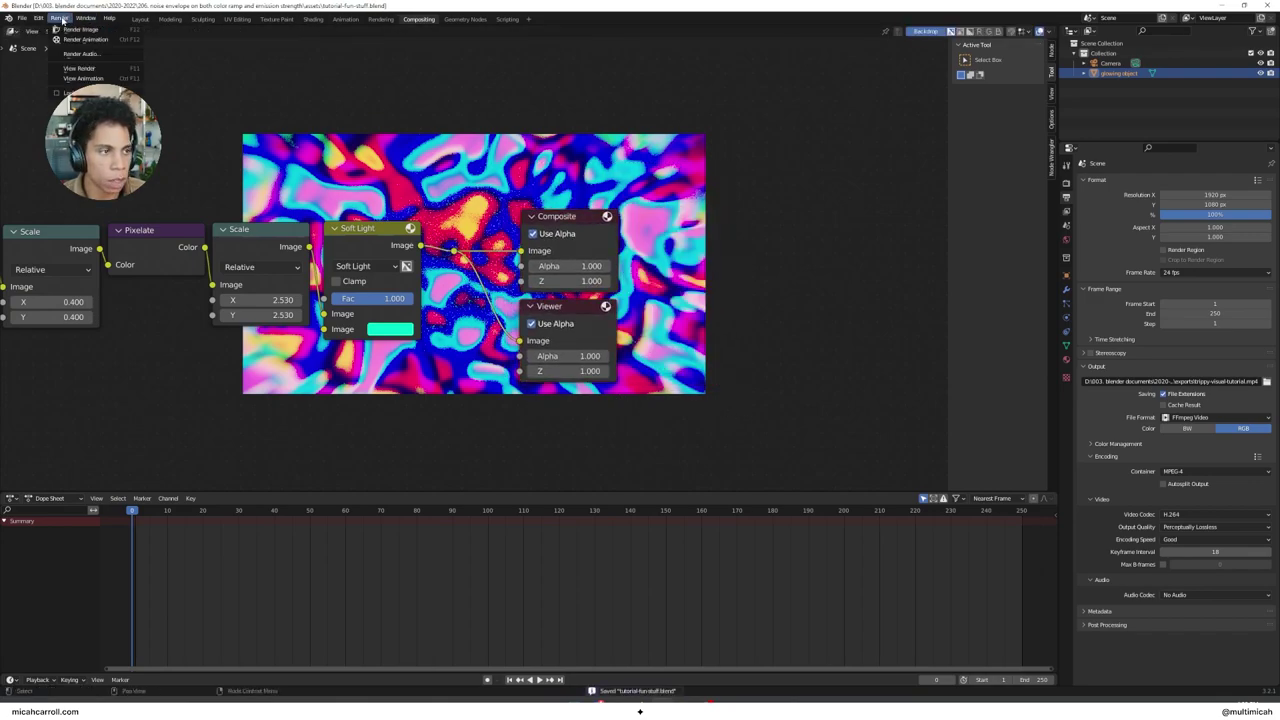